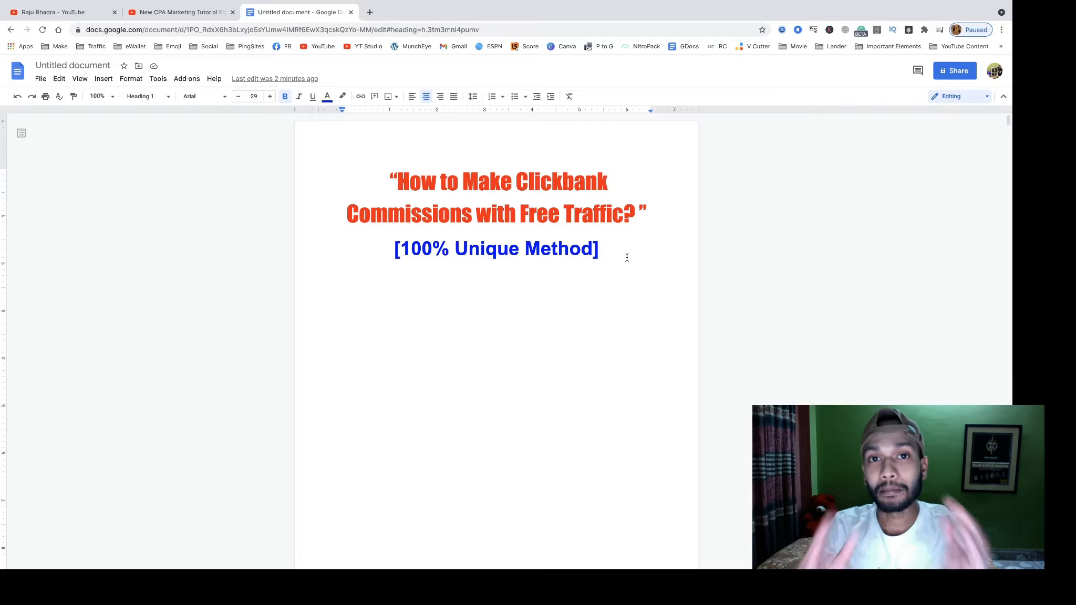
# - Review the "What're The Best Parts" list in the document, highlighting its points from blog articles down to scammy tasks
pyautogui.scroll(-10, 611, 296)
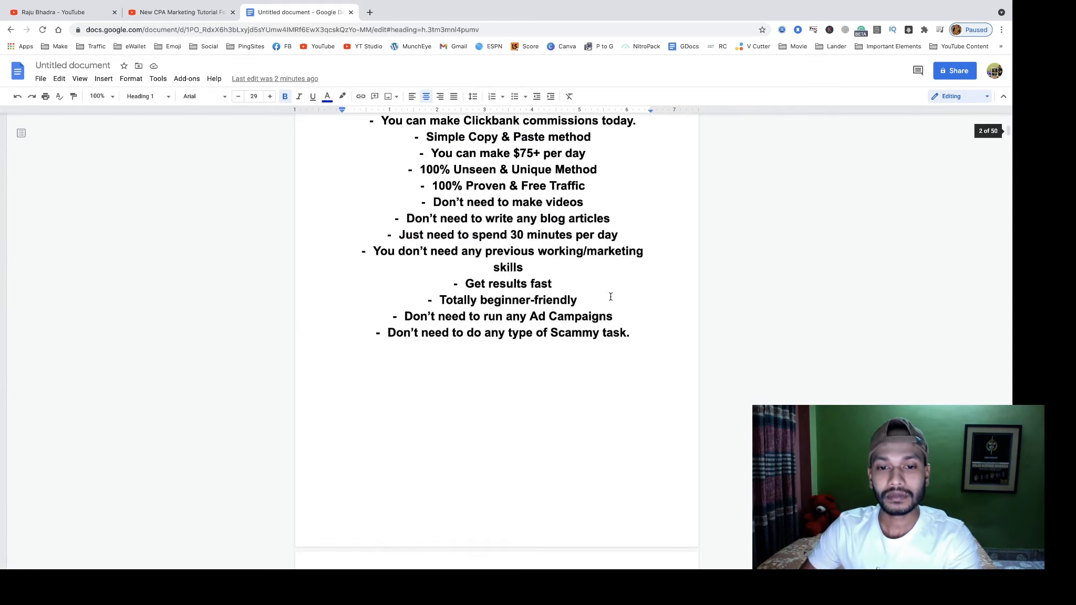
pyautogui.scroll(1, 610, 295)
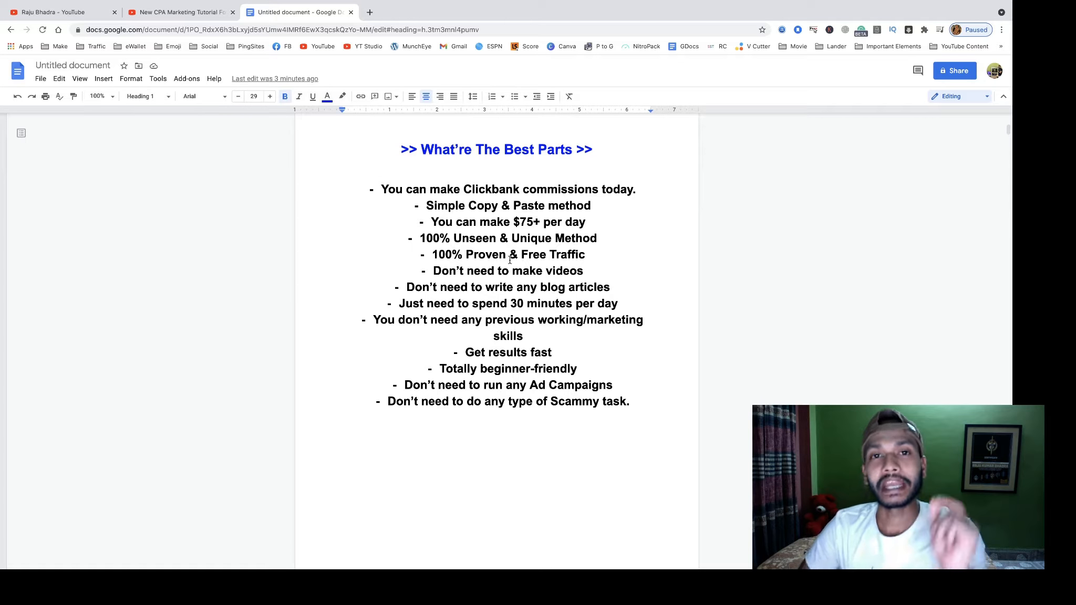
pyautogui.click(584, 288)
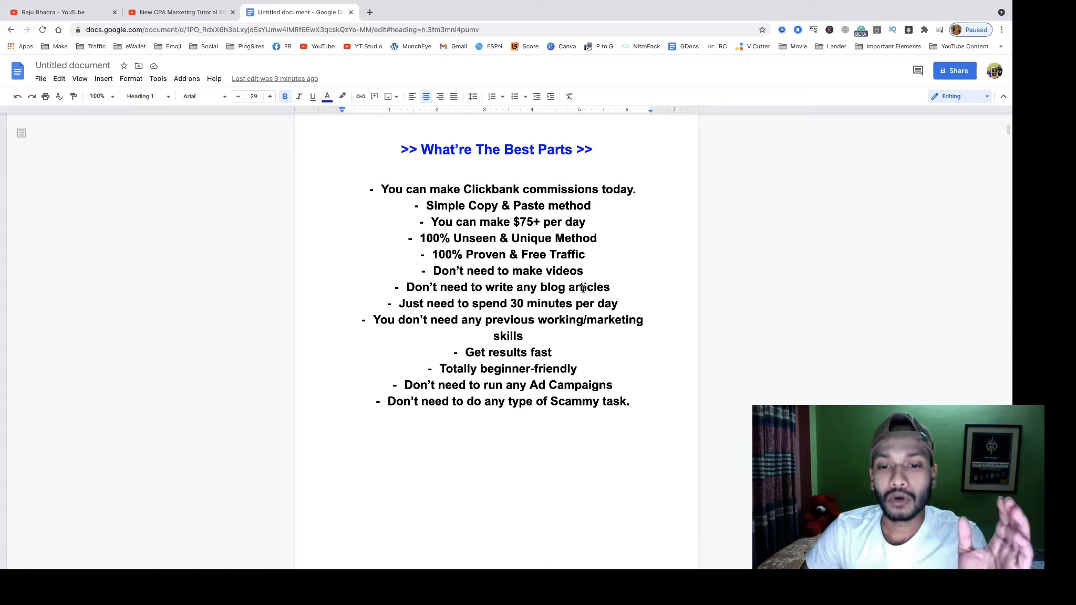
pyautogui.moveTo(608, 288); pyautogui.dragTo(405, 287)
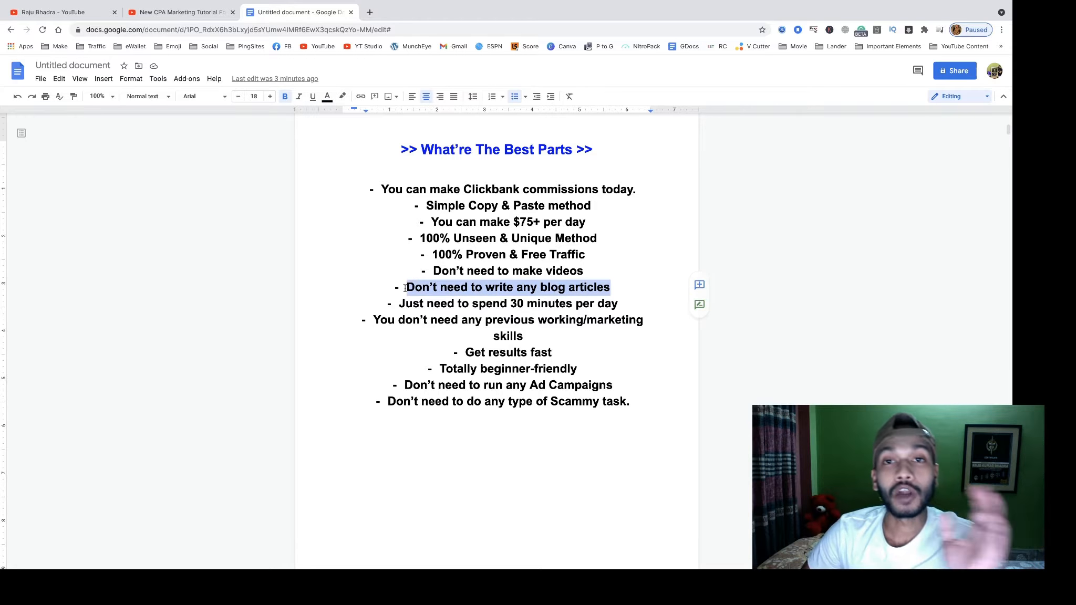
pyautogui.click(406, 317)
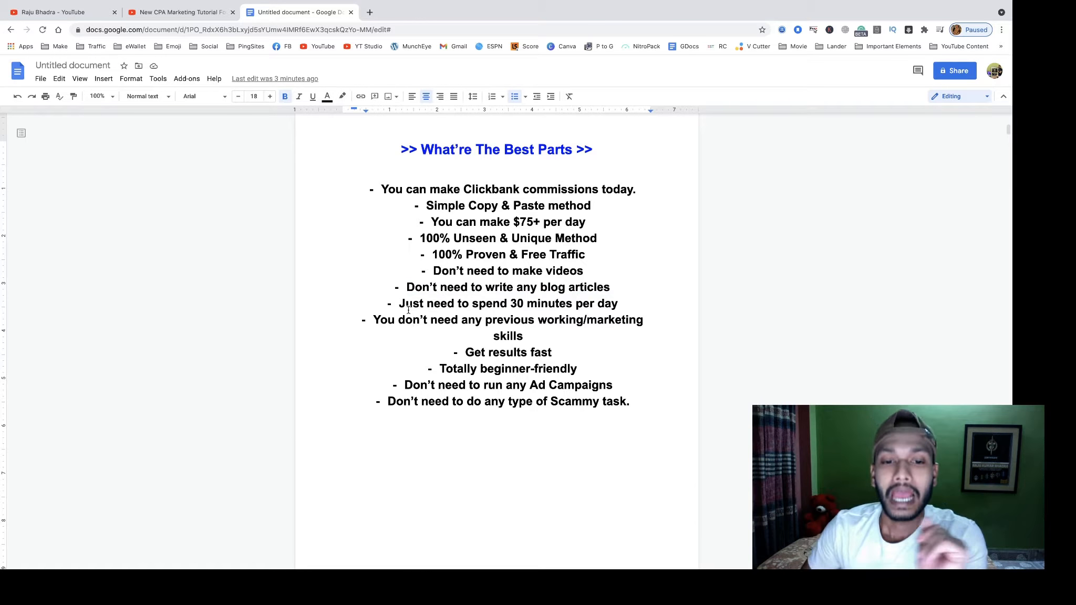
pyautogui.moveTo(378, 320); pyautogui.dragTo(551, 320)
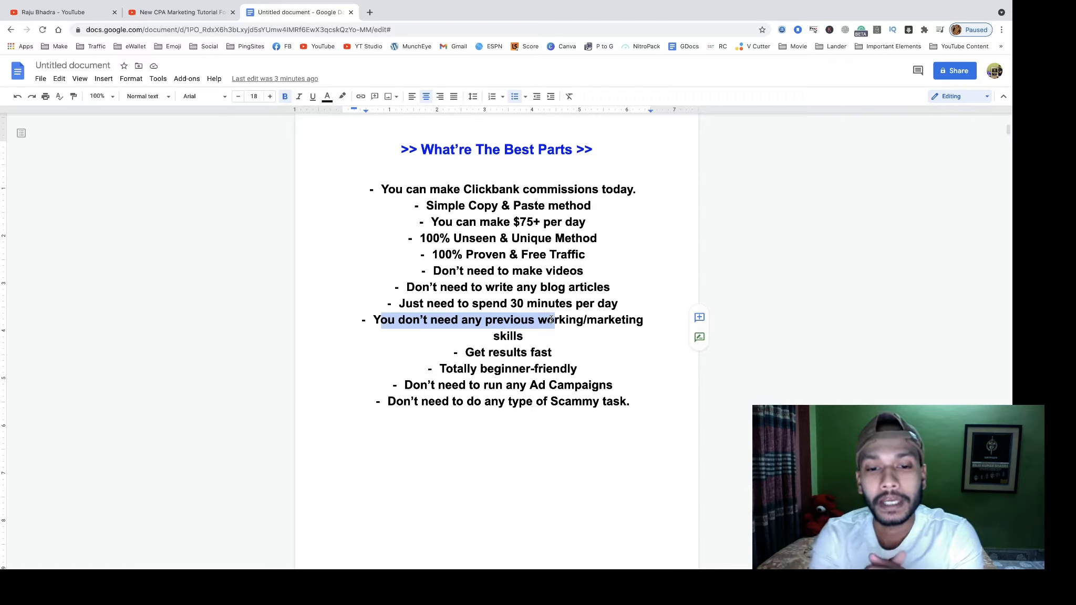
pyautogui.moveTo(553, 353); pyautogui.dragTo(465, 353)
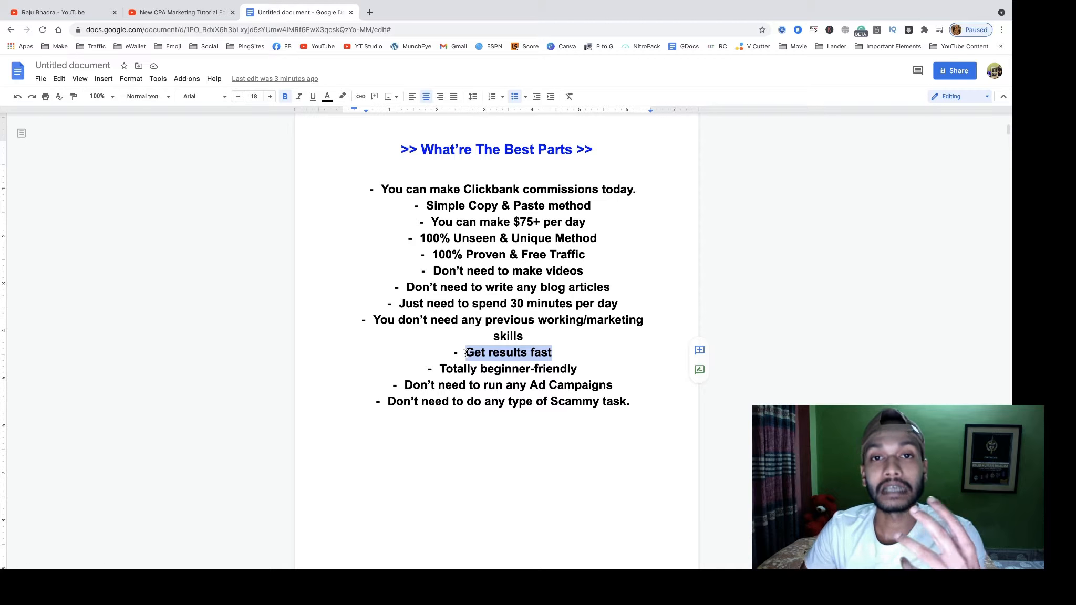
pyautogui.click(466, 385)
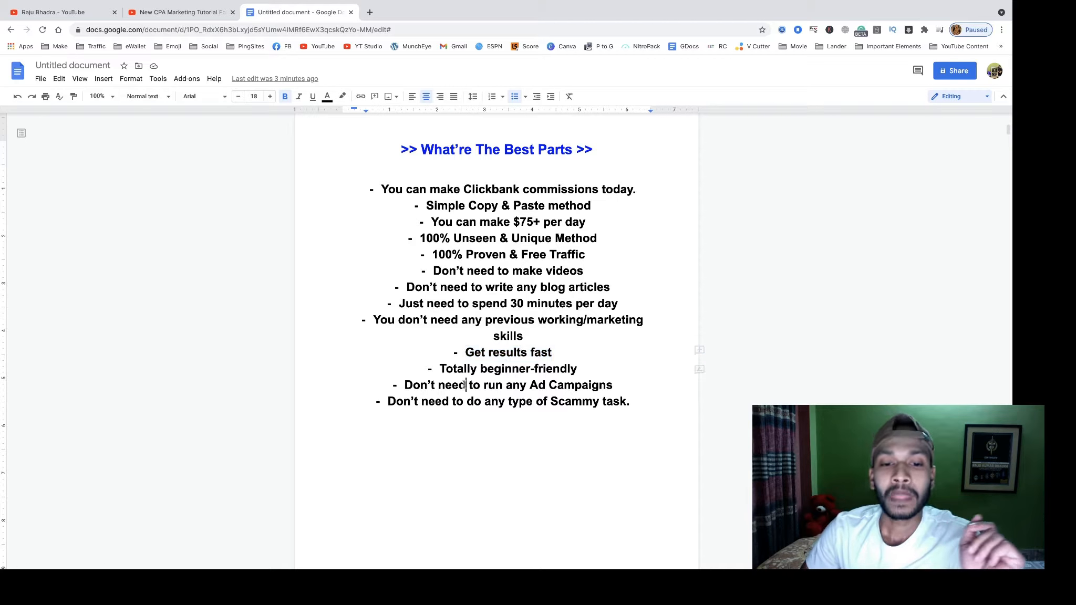
pyautogui.moveTo(442, 368); pyautogui.dragTo(578, 369)
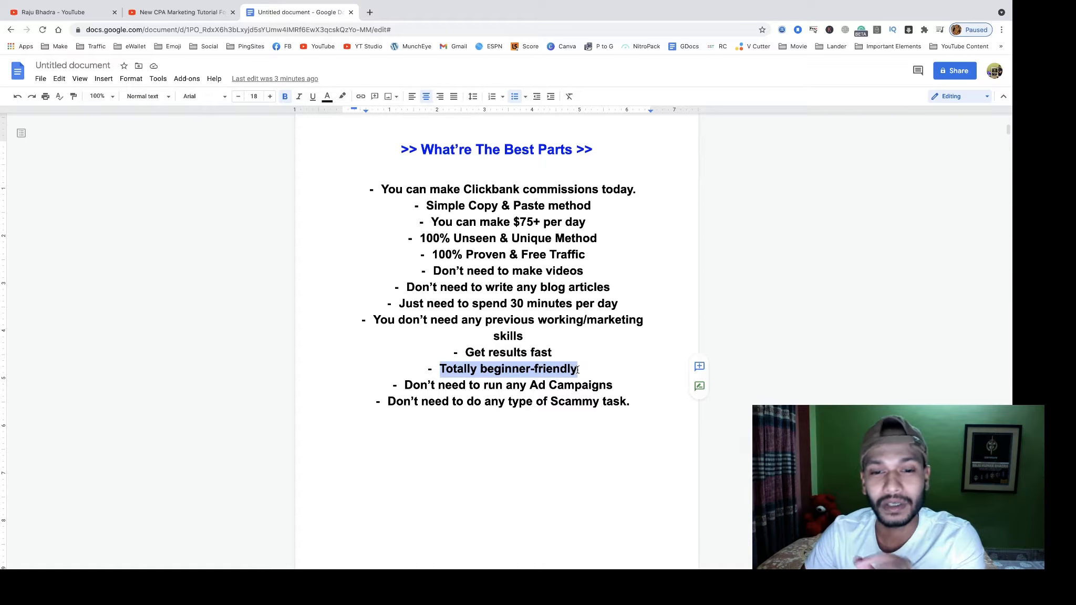
pyautogui.click(578, 390)
pyautogui.moveTo(412, 385); pyautogui.dragTo(605, 385)
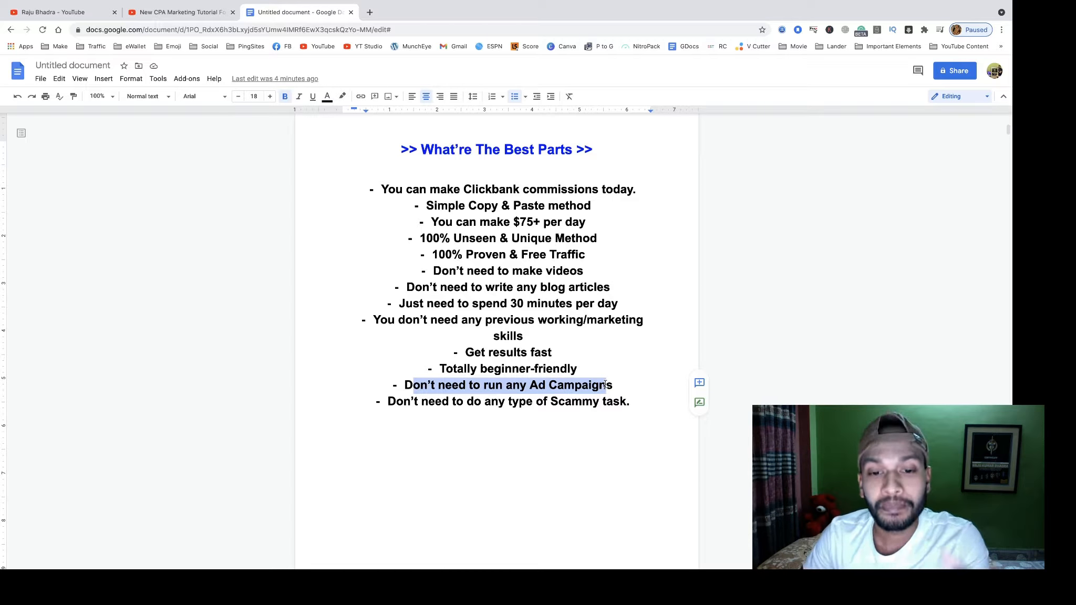
pyautogui.click(601, 403)
pyautogui.click(384, 401)
pyautogui.moveTo(384, 401); pyautogui.dragTo(609, 405)
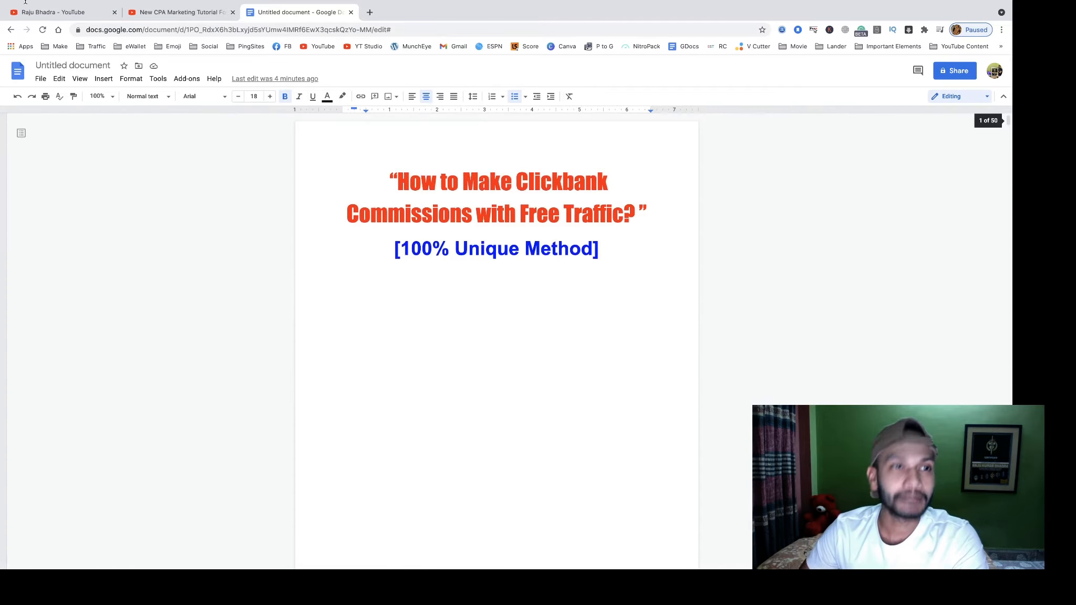
# - Switch to the YouTube channel page and look over its uploads, popular videos, affiliate and CPA marketing sections, and banner links
pyautogui.click(55, 14)
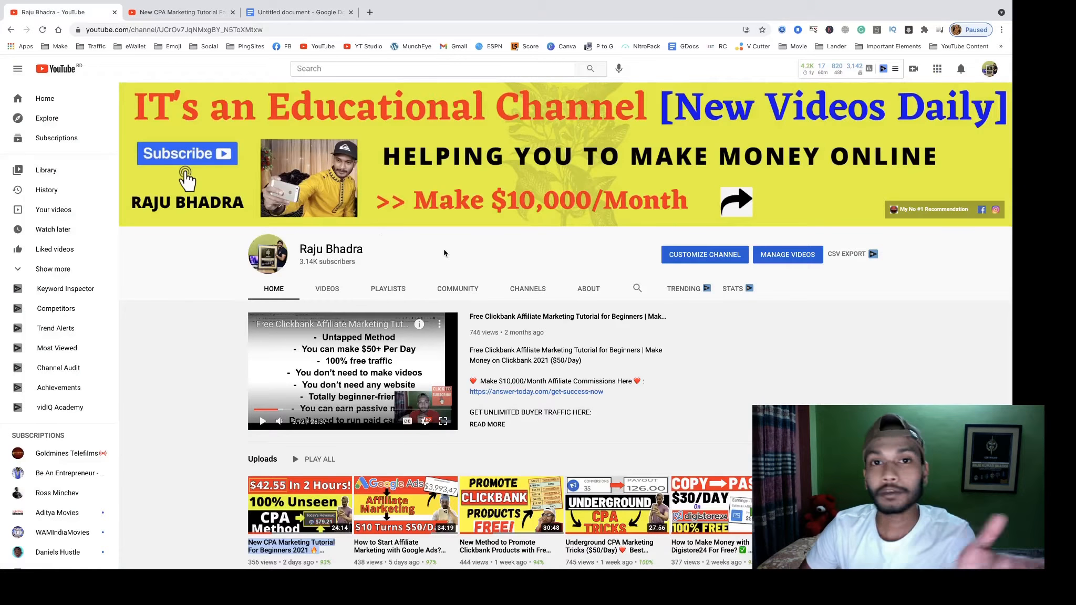
pyautogui.moveTo(367, 250); pyautogui.dragTo(305, 251)
pyautogui.click(477, 254)
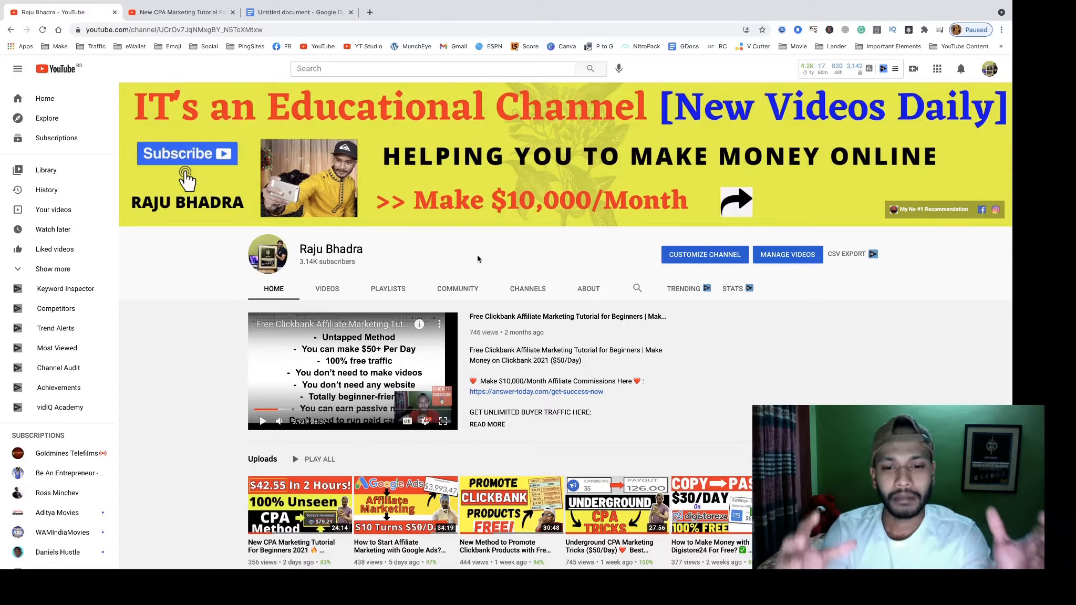
pyautogui.scroll(-3, 478, 255)
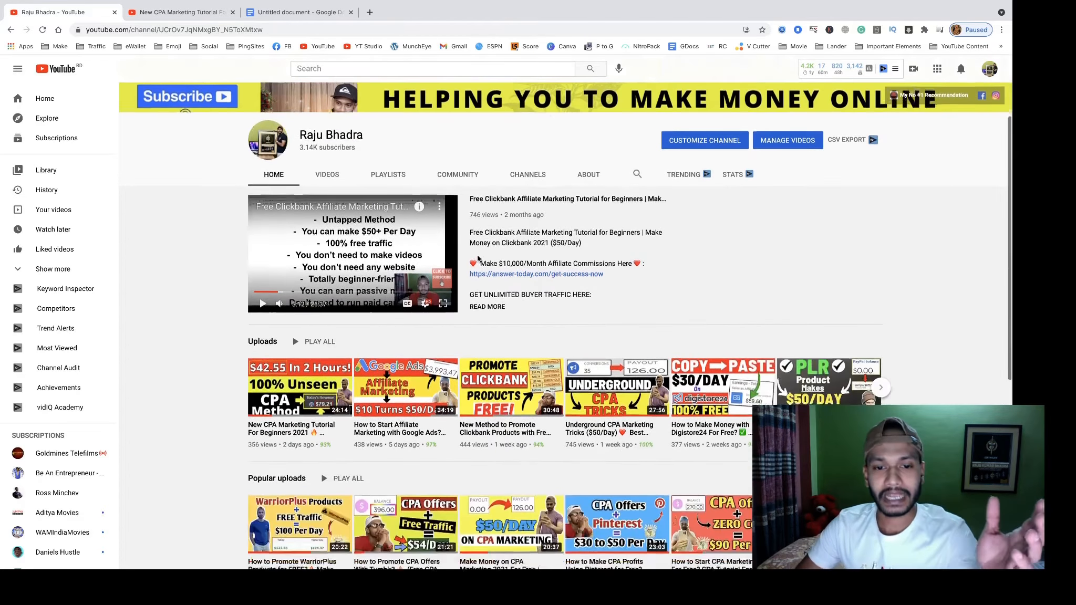
pyautogui.scroll(-6, 485, 356)
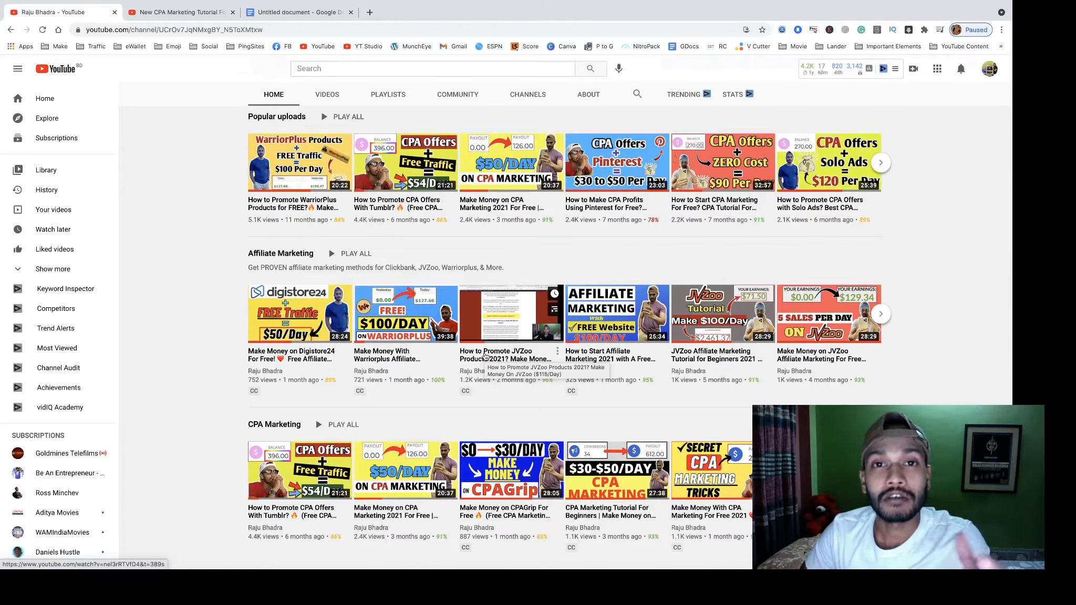
pyautogui.scroll(5, 485, 356)
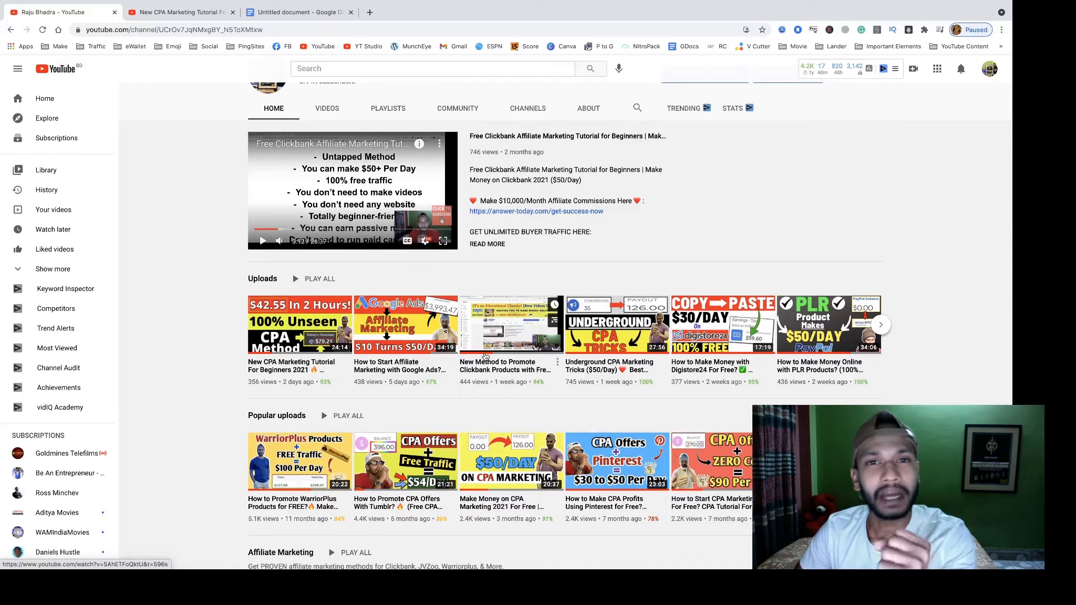
pyautogui.scroll(2, 485, 357)
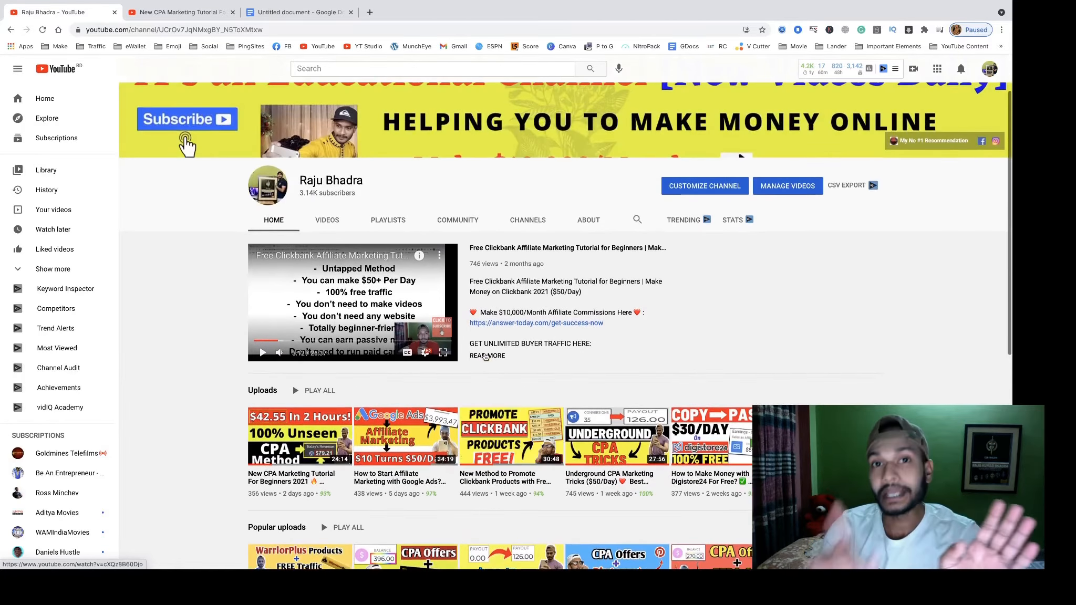
pyautogui.scroll(2, 485, 357)
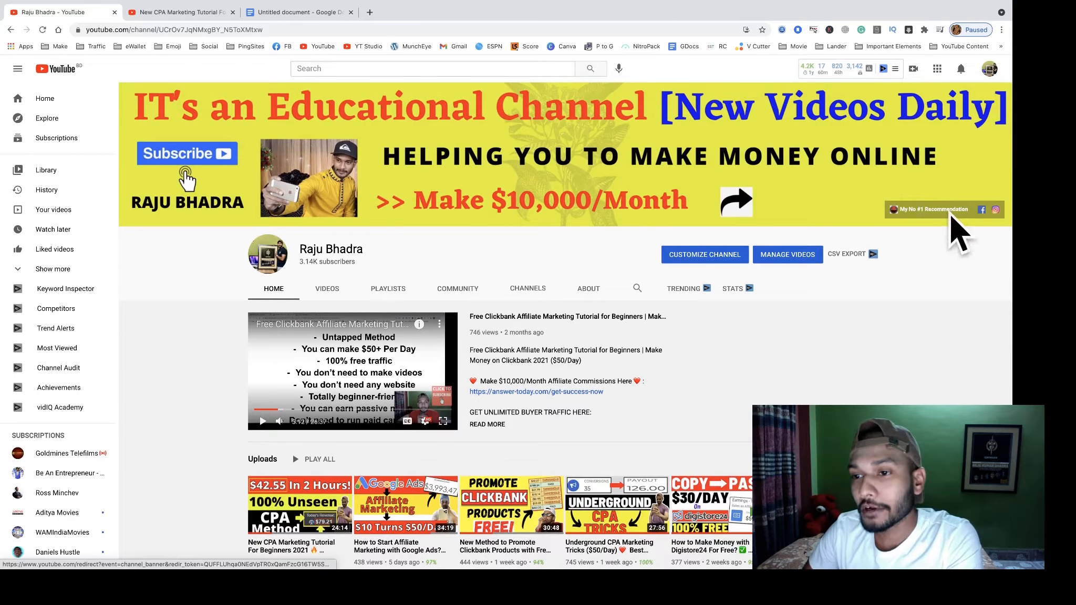
# - Switch to the New CPA Marketing Tutorial video and enlarge its description to read the affiliate commissions and buyer traffic links
pyautogui.click(195, 12)
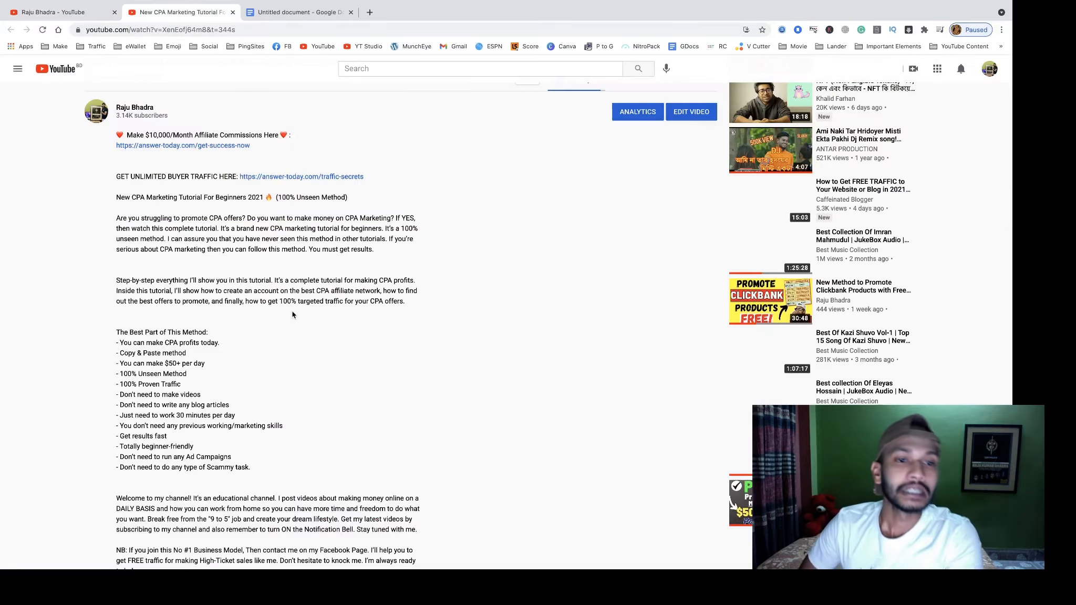
pyautogui.scroll(3, 314, 323)
pyautogui.scroll(-2, 316, 323)
pyautogui.scroll(-1, 315, 323)
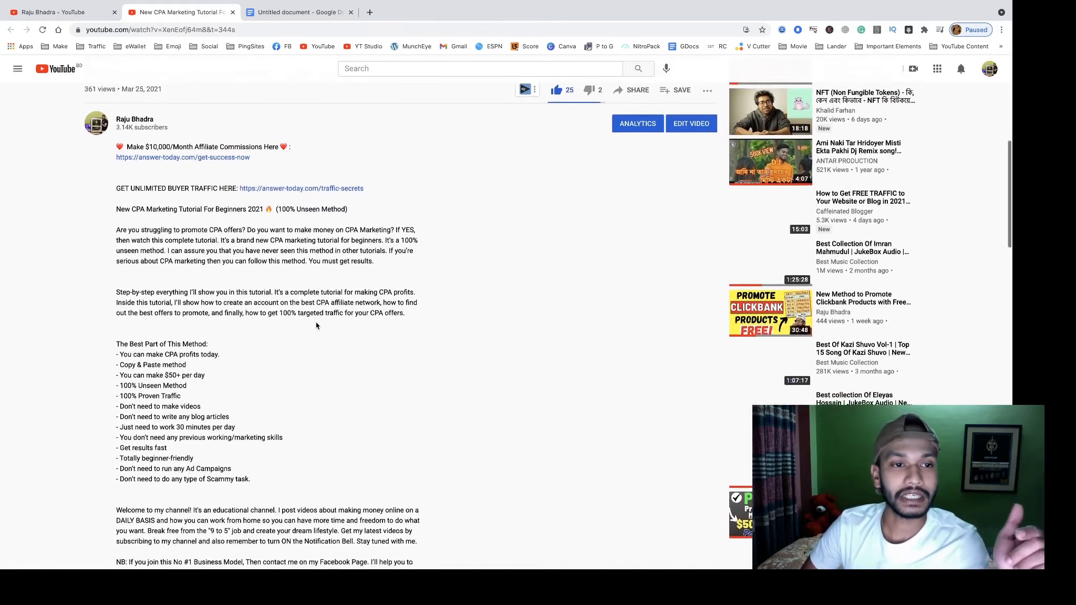
pyautogui.hotkey('ctrl', '+')
pyautogui.hotkey('ctrl', '+')
pyautogui.hotkey('ctrl', '+')
pyautogui.hotkey('ctrl', '+')
pyautogui.hotkey('ctrl', '+')
pyautogui.hotkey('ctrl', '+')
pyautogui.hotkey('ctrl', '+')
pyautogui.scroll(2, 316, 322)
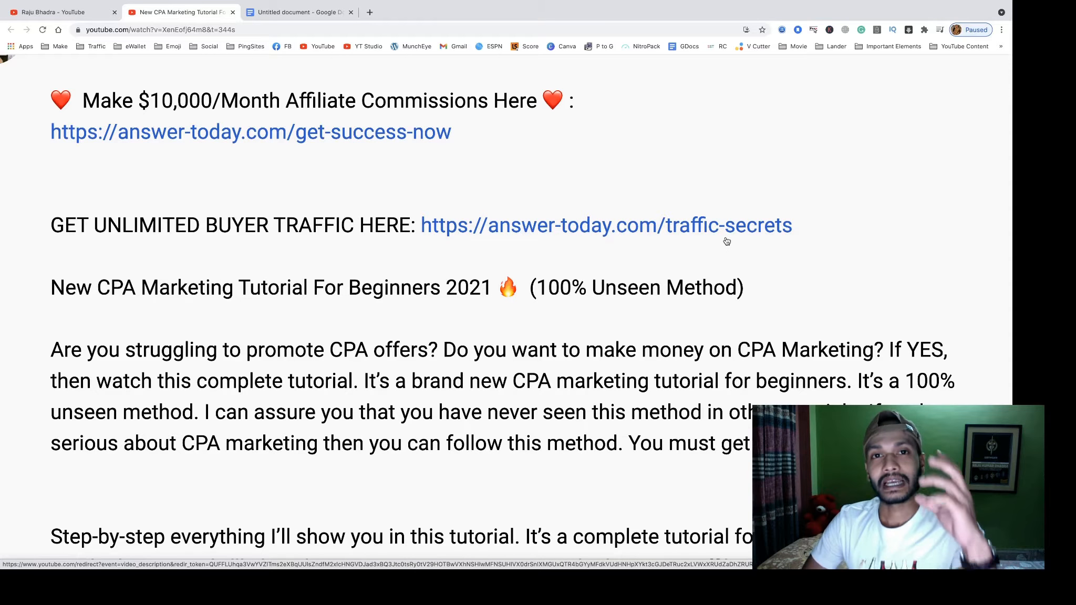
pyautogui.hscroll(-1, 607, 270)
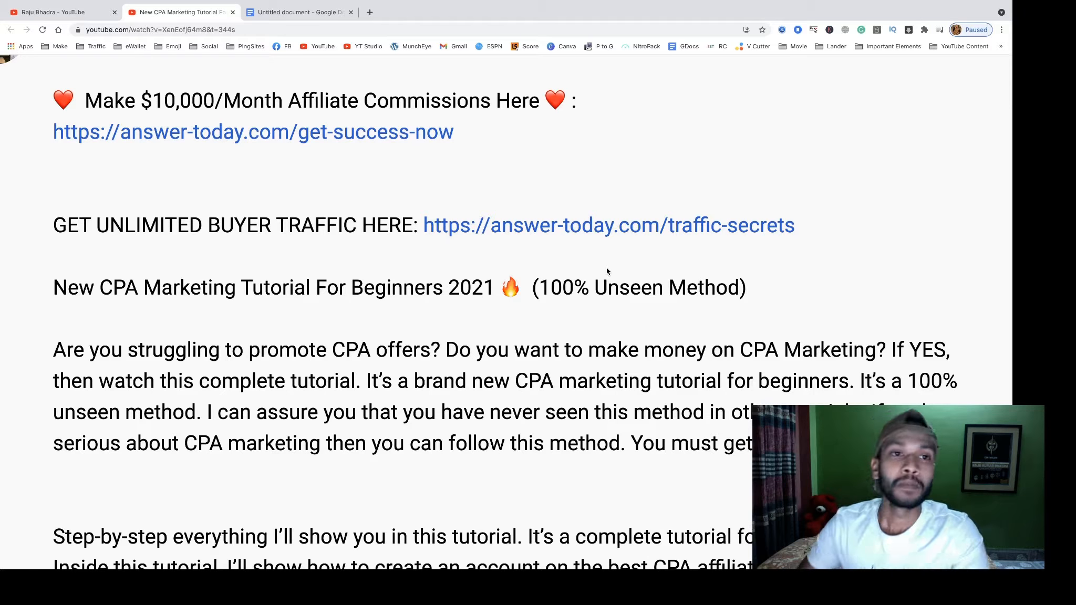
# - Search Google for clickbank in a new browser tab and open the official ClickBank website
pyautogui.click(273, 12)
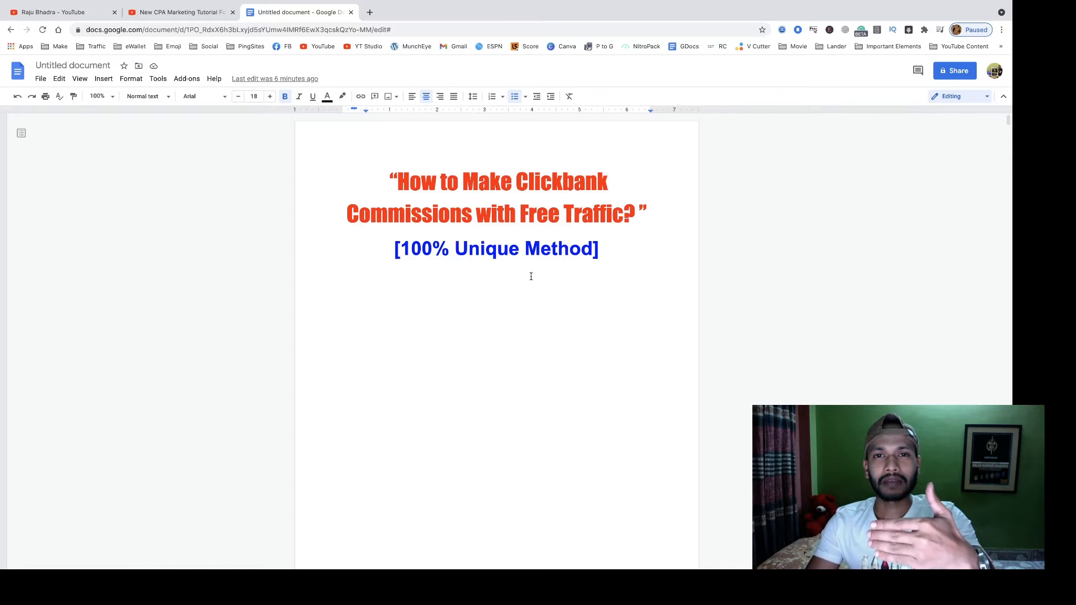
pyautogui.click(370, 12)
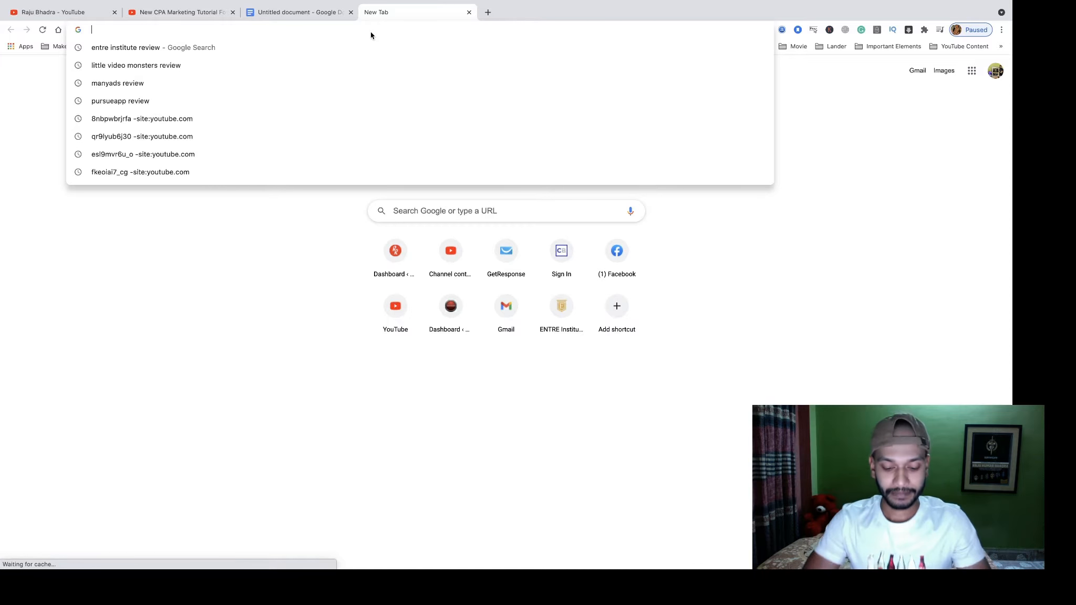
pyautogui.write('cli')
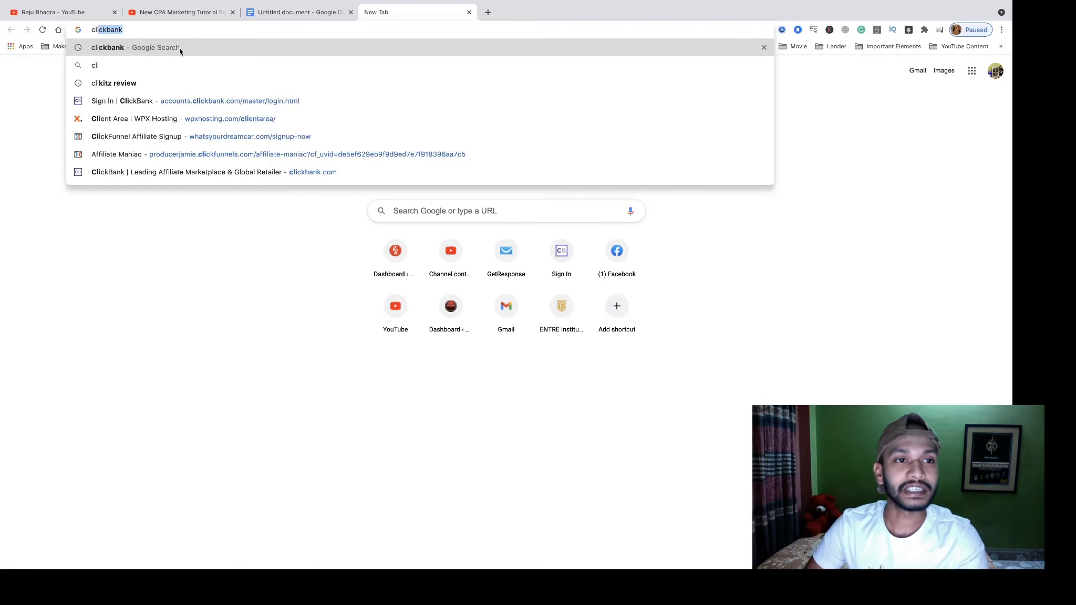
pyautogui.press('Return')
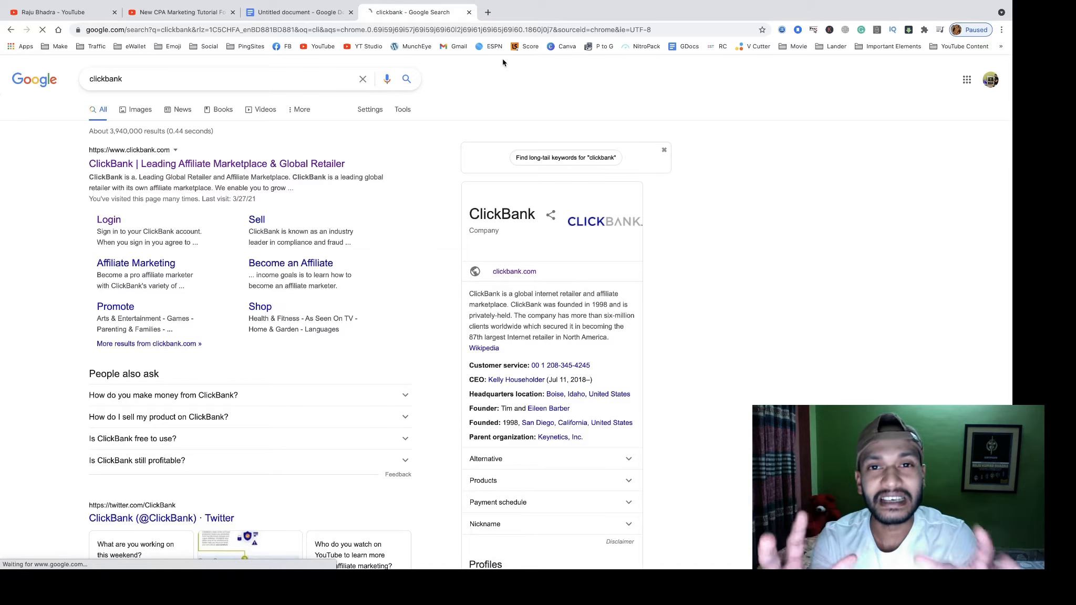
pyautogui.click(222, 166)
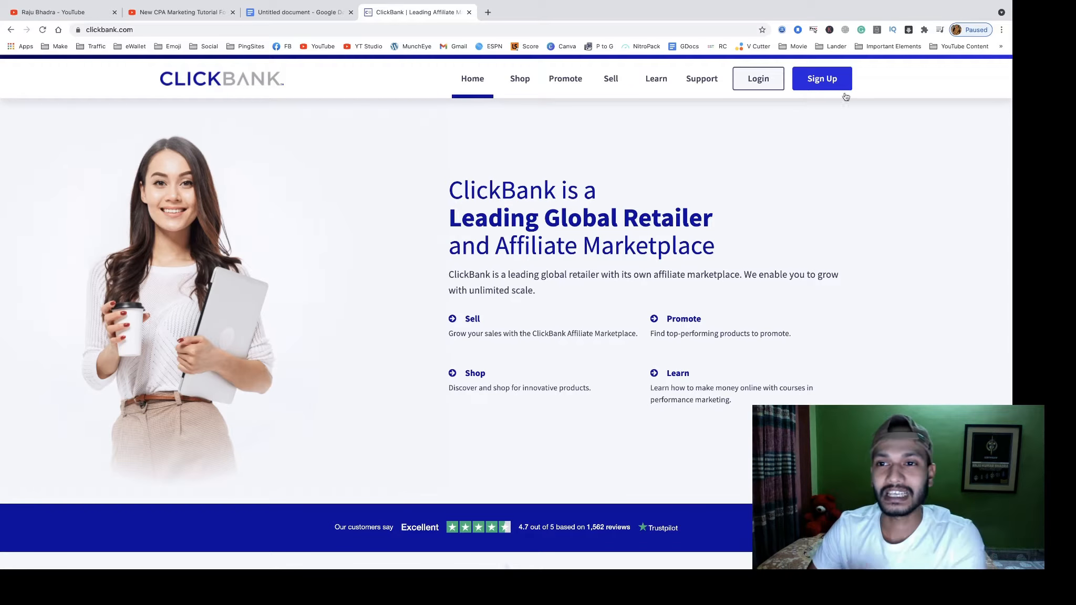
# - Open ClickBank's sign-up form and examine its required fields, password rules and terms and conditions section
pyautogui.click(823, 86)
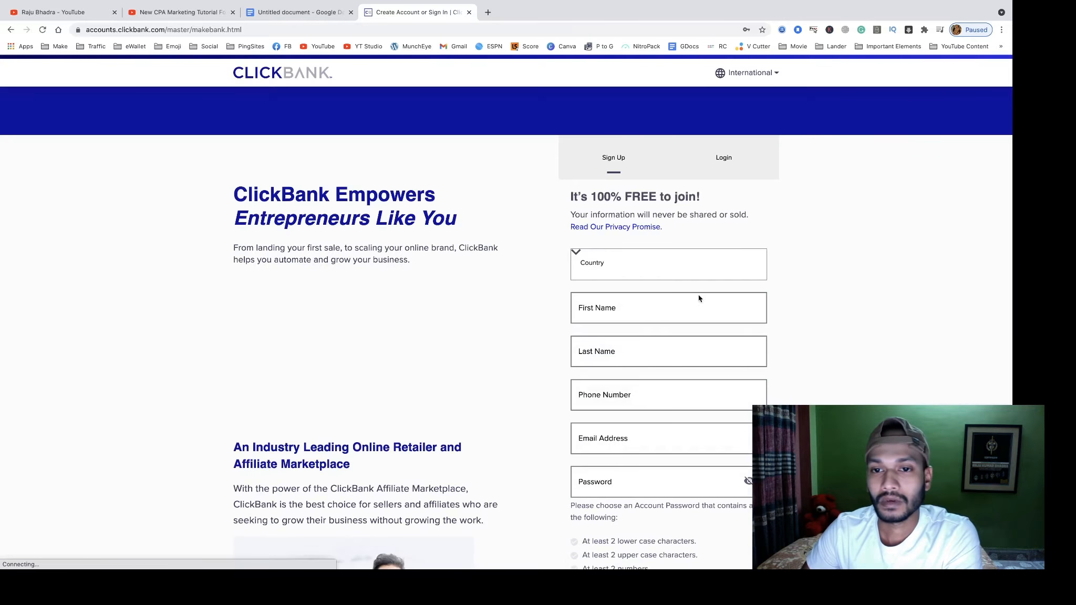
pyautogui.scroll(-2, 840, 299)
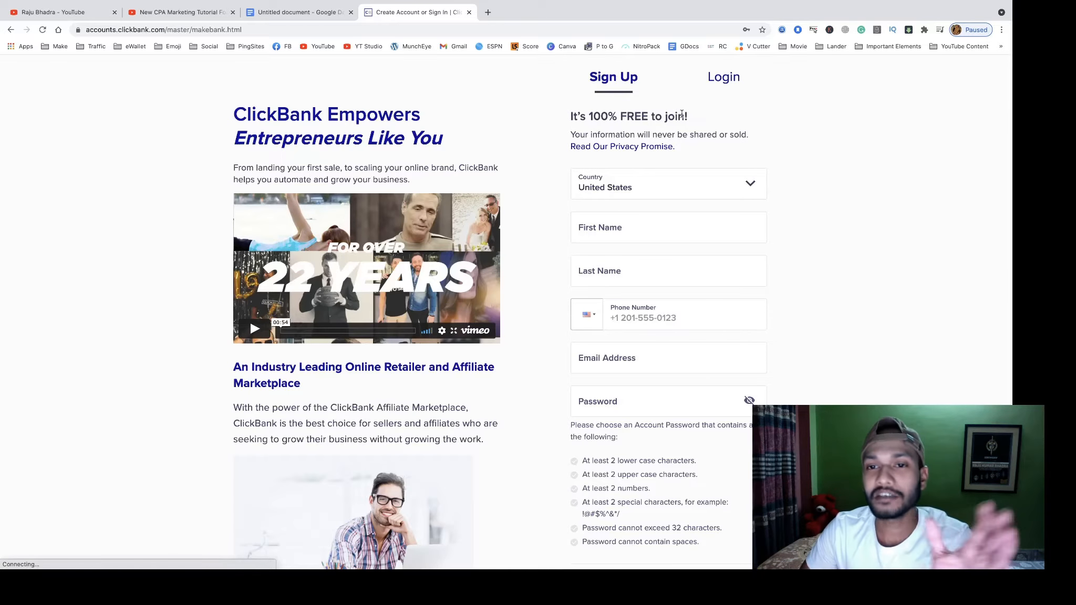
pyautogui.scroll(-1, 783, 221)
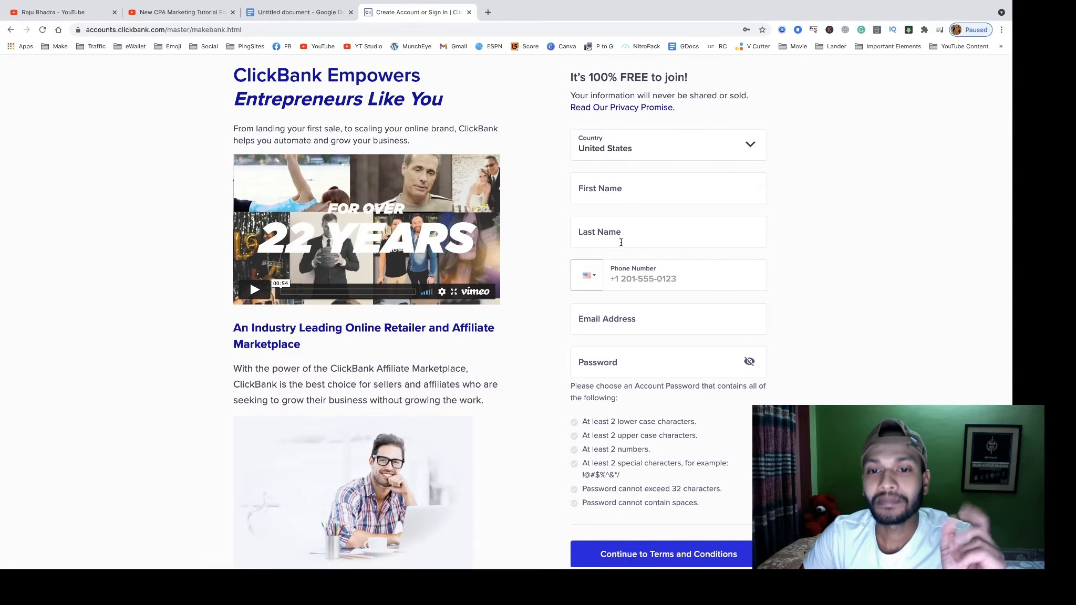
pyautogui.scroll(-2, 783, 268)
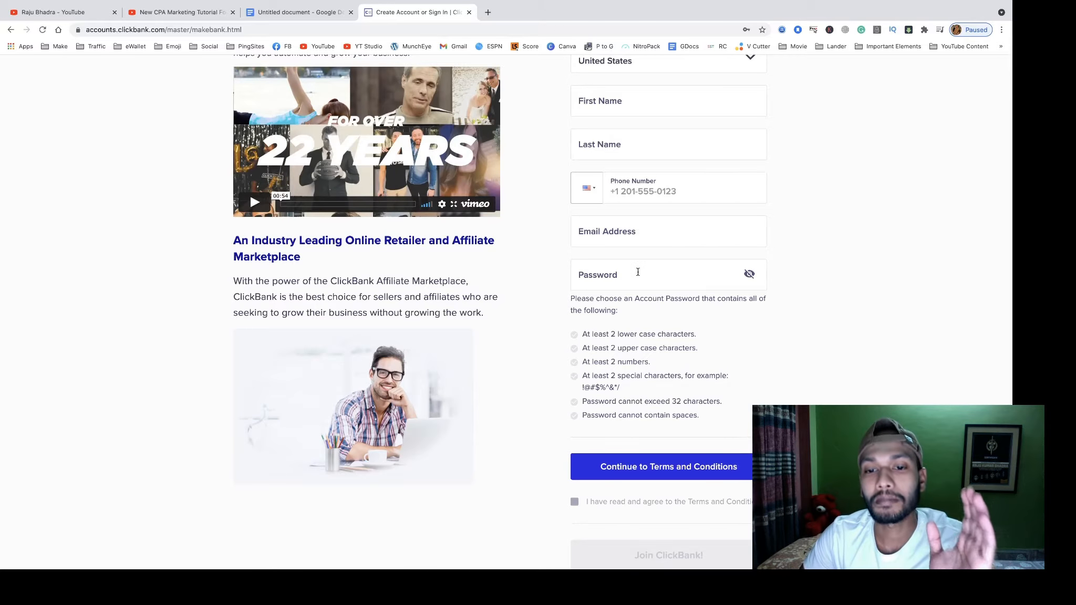
pyautogui.scroll(-3, 792, 301)
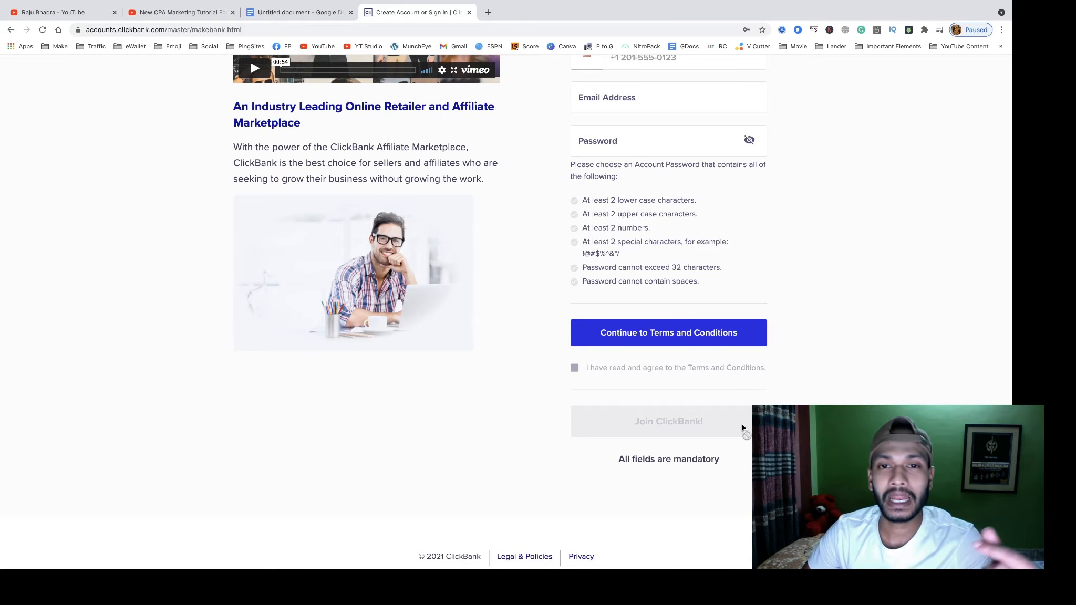
pyautogui.scroll(6, 742, 428)
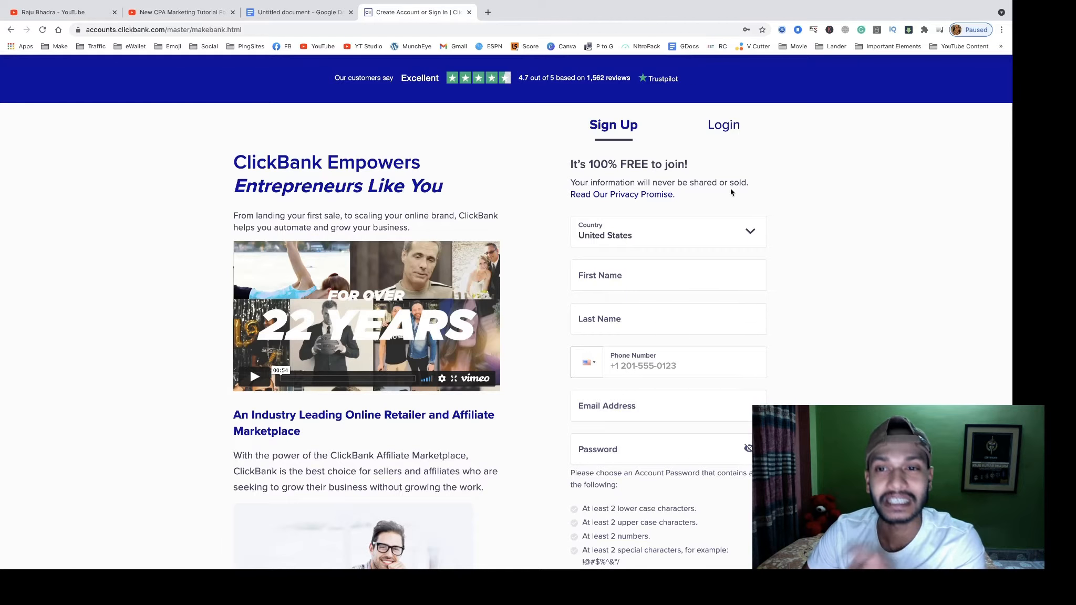
# - Switch from signing up to logging in and sign in to the existing ClickBank account with the saved credentials
pyautogui.click(720, 125)
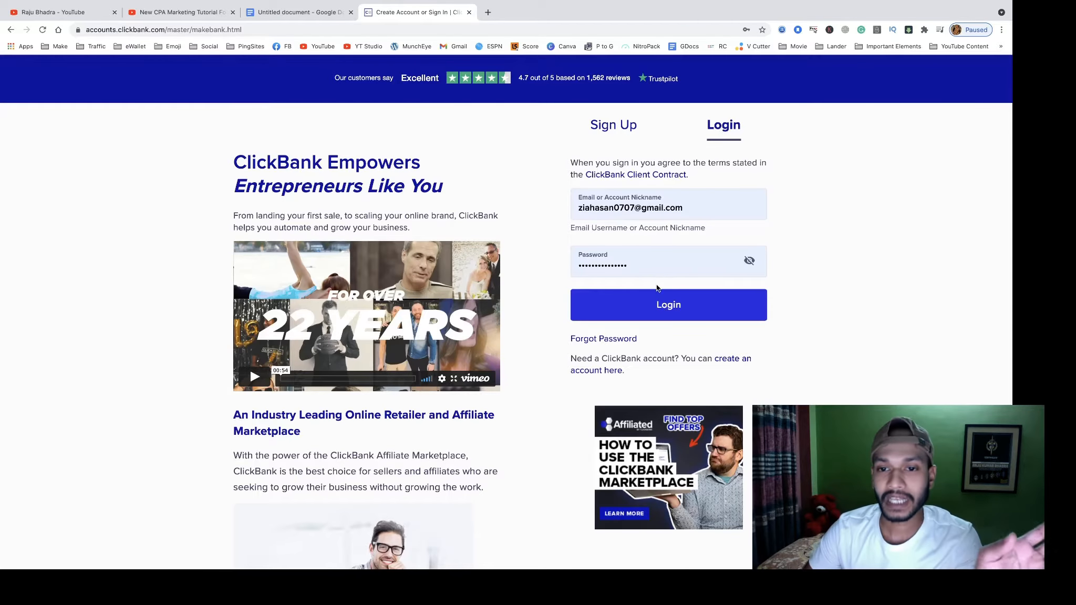
pyautogui.click(666, 306)
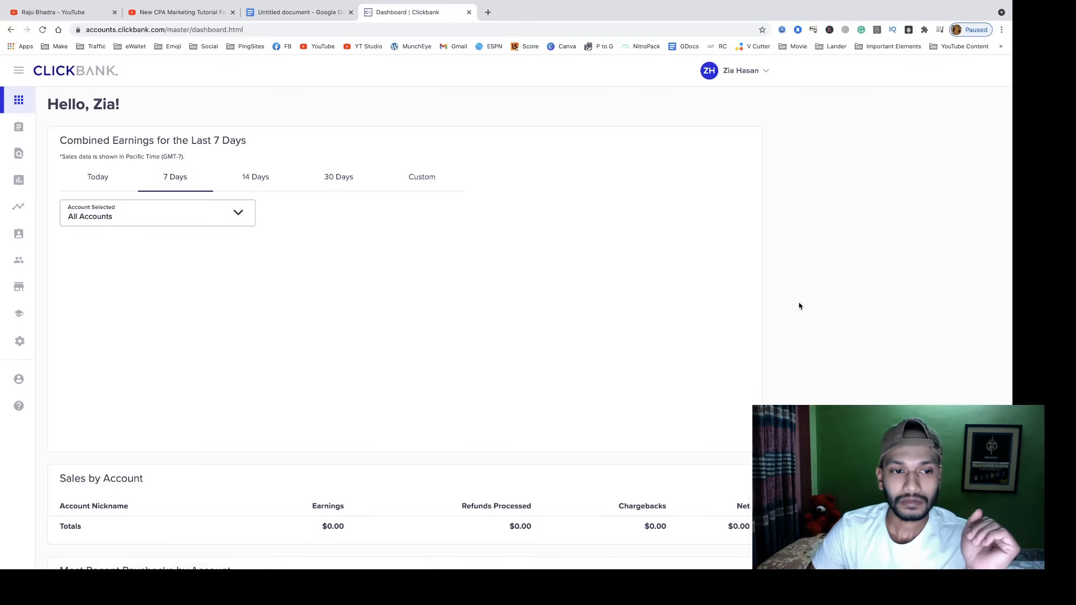
# - Examine the dashboard's combined earnings chart for the last 7 days, the Sales by Account table and the recent paychecks
pyautogui.scroll(-1, 558, 392)
pyautogui.scroll(-1, 558, 392)
pyautogui.moveTo(513, 316)
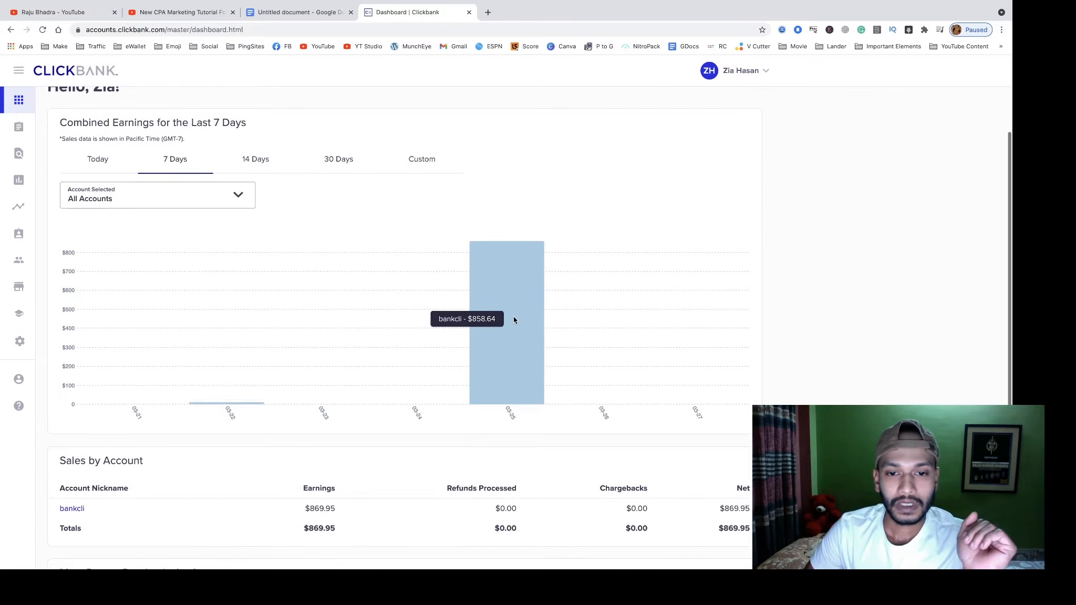
pyautogui.scroll(3, 514, 316)
pyautogui.hscroll(1, 514, 316)
pyautogui.hscroll(5, 513, 319)
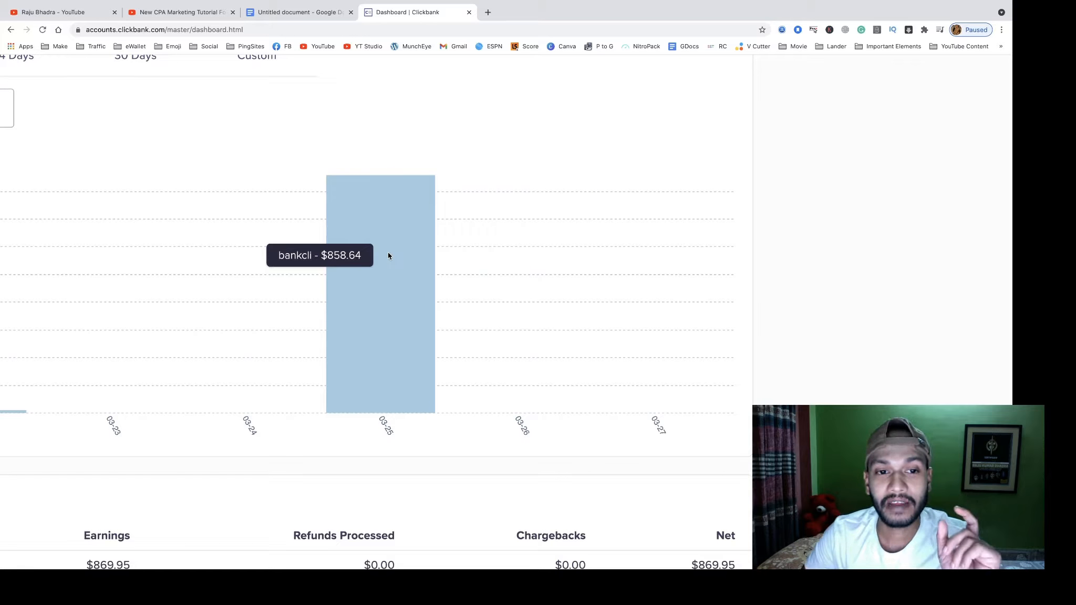
pyautogui.scroll(-3, 388, 256)
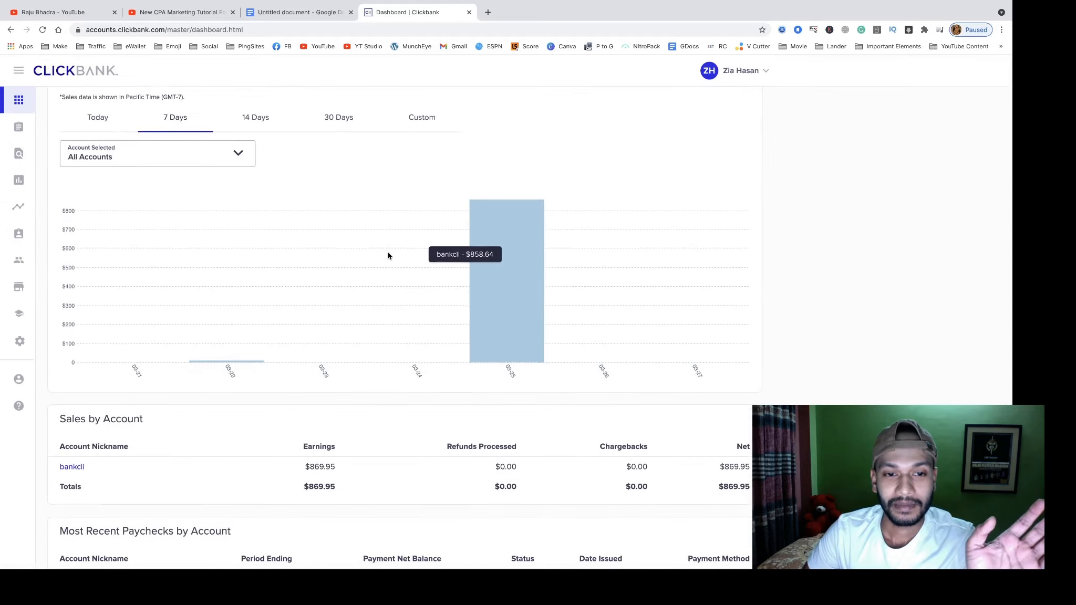
pyautogui.scroll(-3, 388, 256)
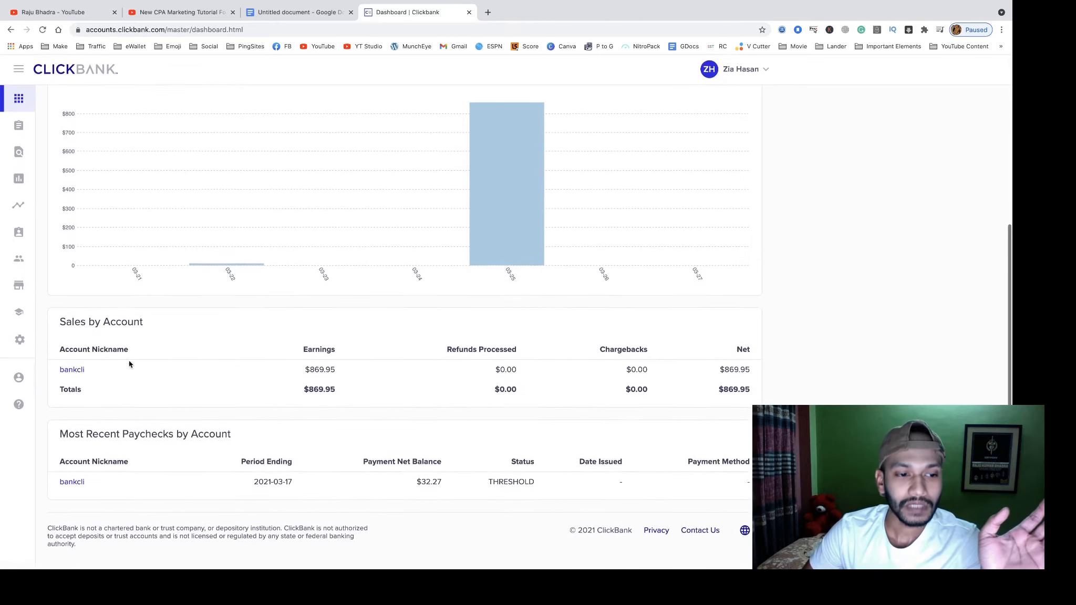
# - Open the account listed under Sales by Account and review its weekly and daily sales snapshots
pyautogui.click(65, 372)
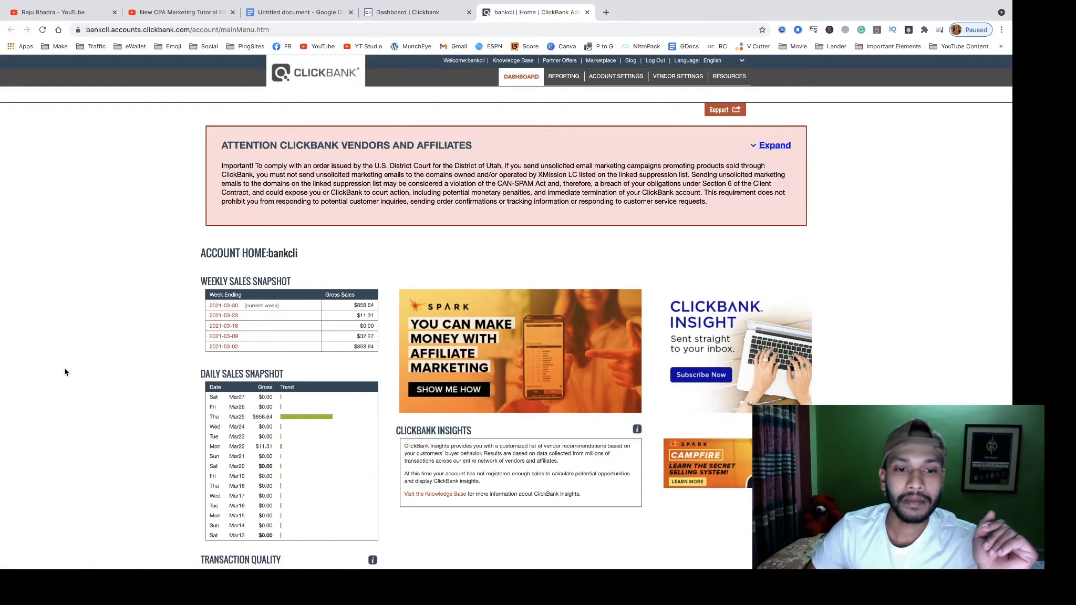
pyautogui.scroll(2, 77, 369)
pyautogui.scroll(-3, 77, 370)
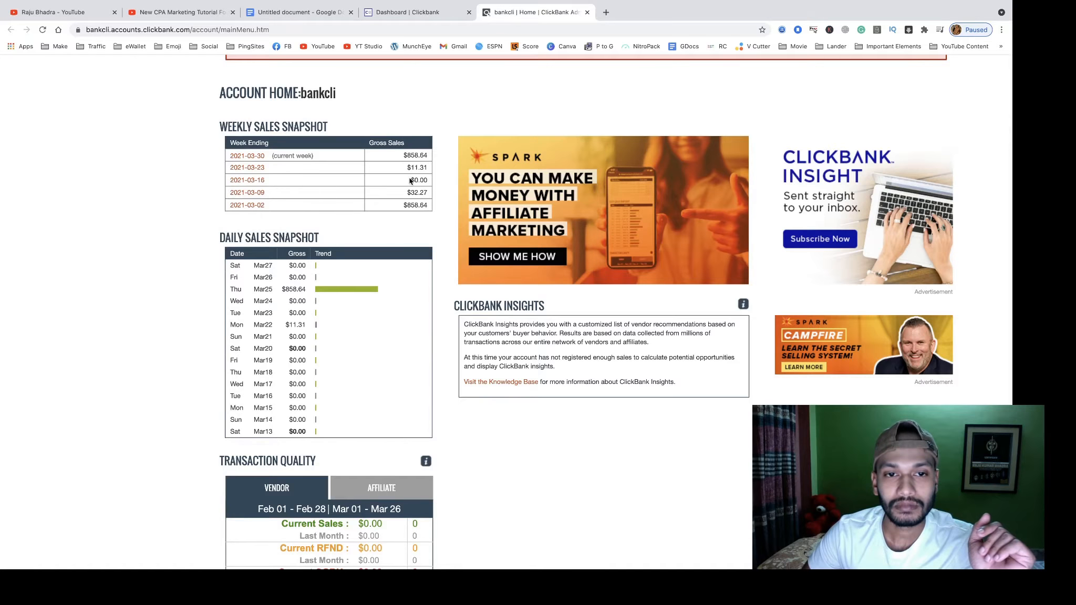
pyautogui.scroll(2, 413, 235)
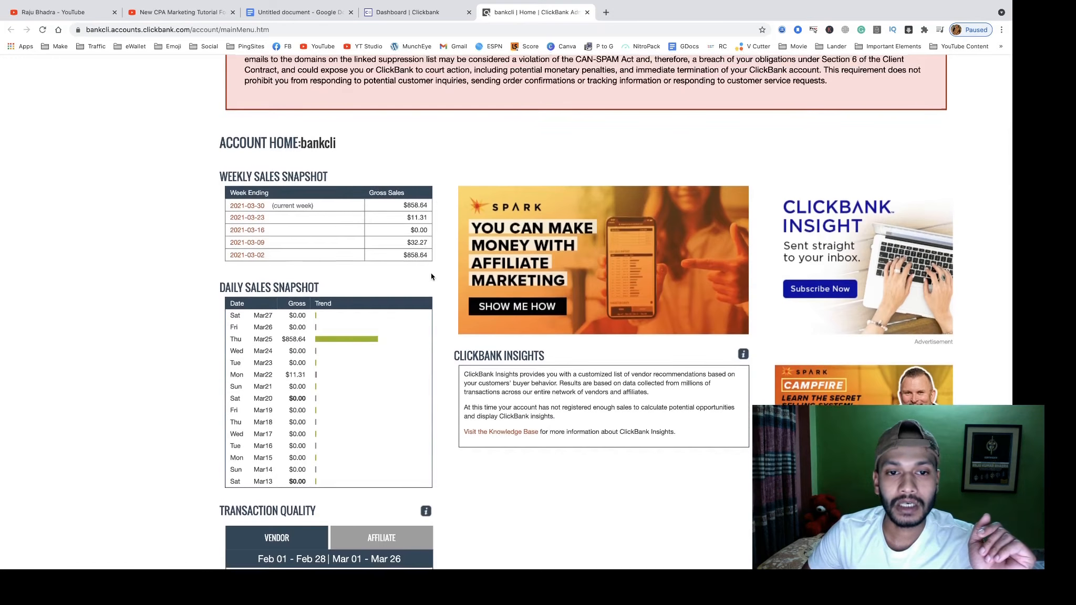
pyautogui.scroll(5, 430, 277)
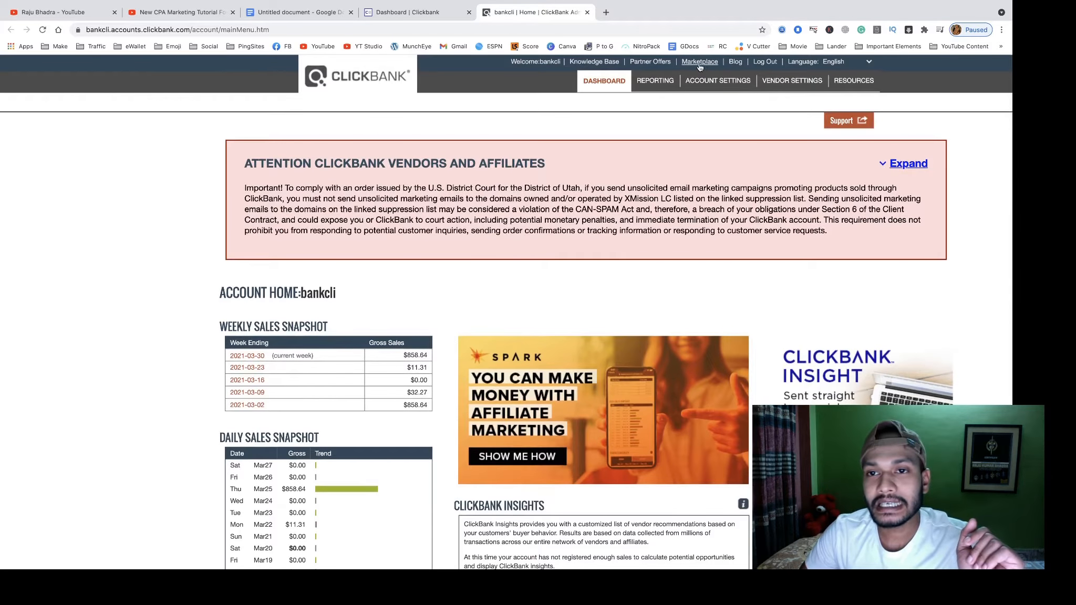
# - Go to the ClickBank Marketplace and open the E-business & E-marketing category
pyautogui.click(695, 62)
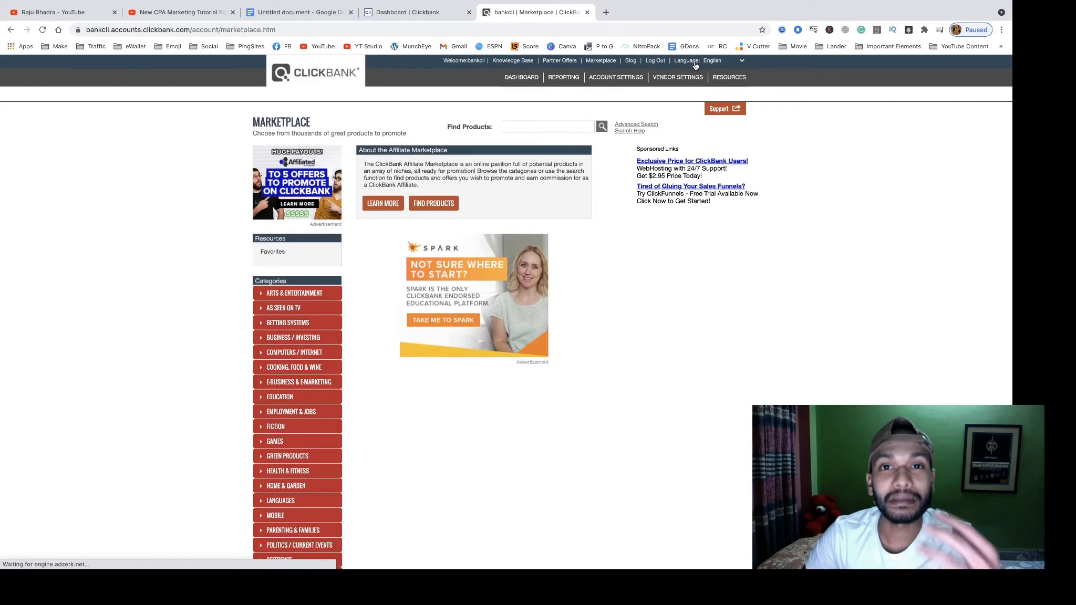
pyautogui.scroll(-4, 474, 330)
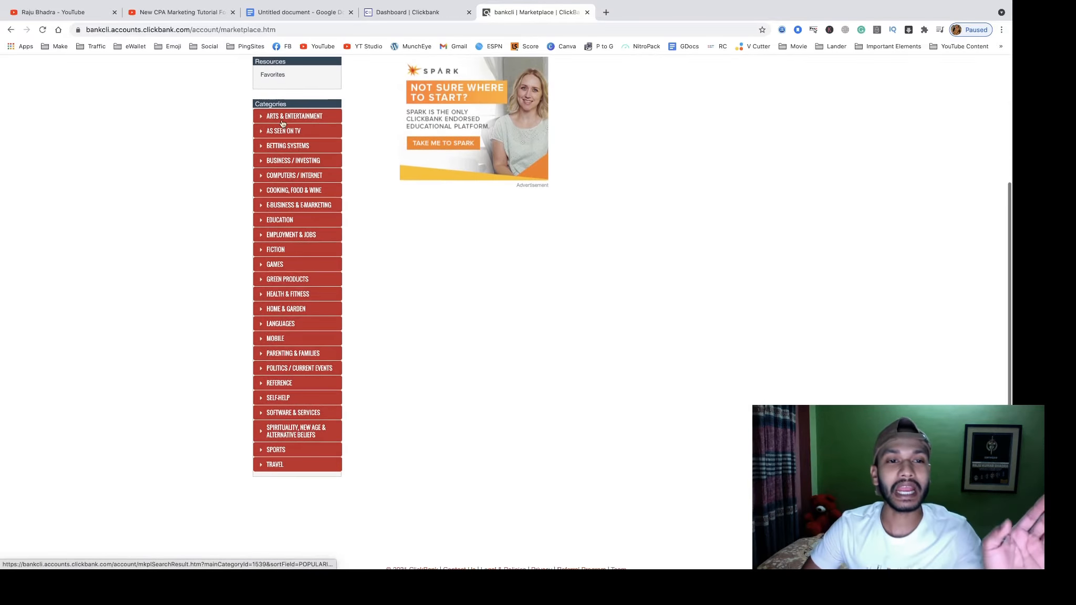
pyautogui.moveTo(244, 112); pyautogui.dragTo(361, 209)
pyautogui.click(361, 208)
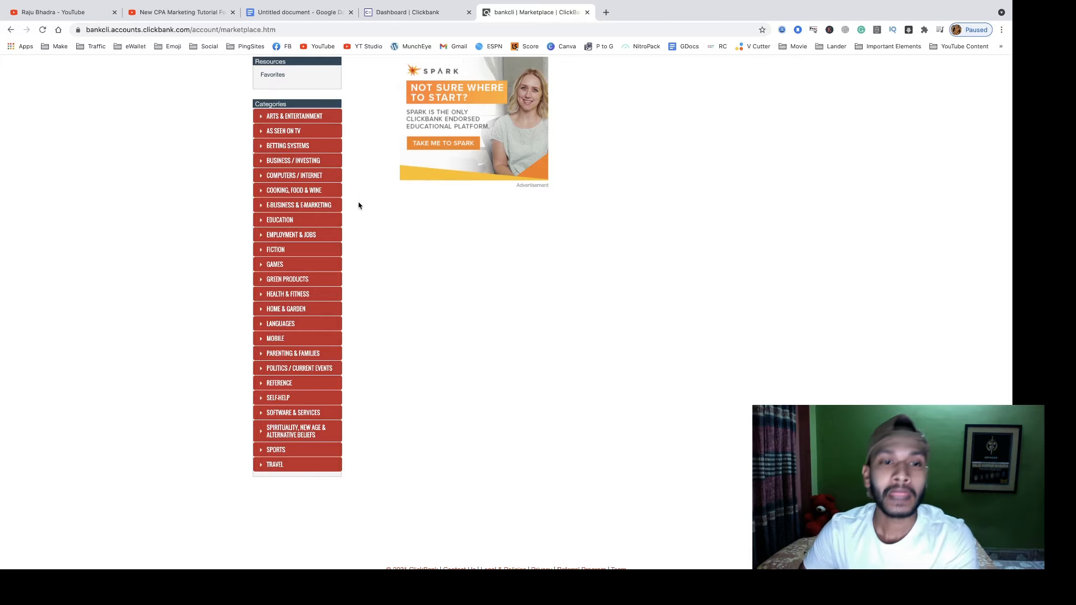
pyautogui.click(293, 210)
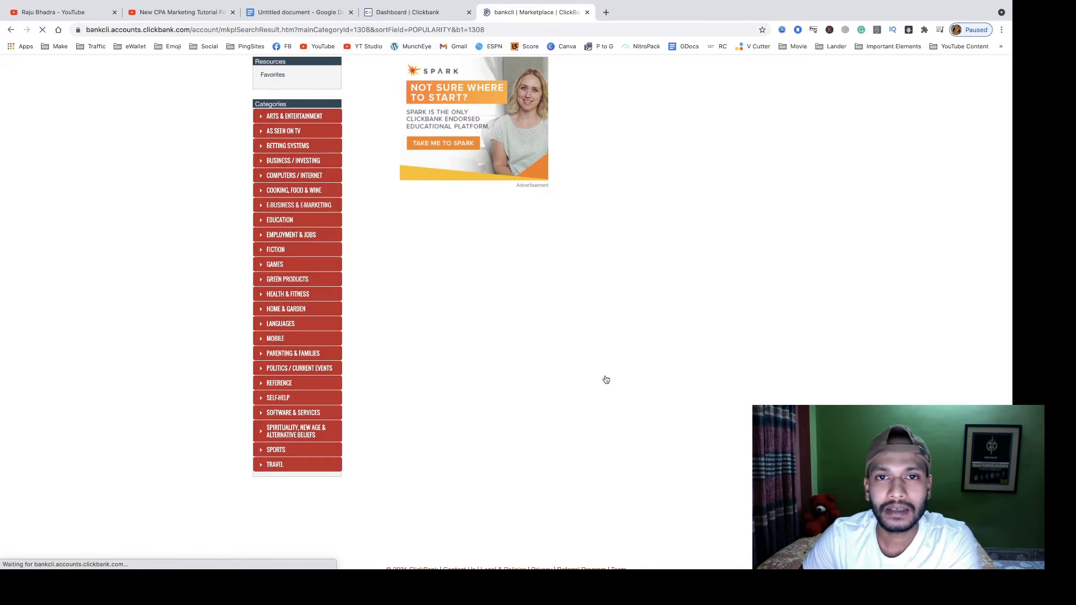
# - Examine the first E-business & E-marketing offers, from Click Wealth System to Sqribble, comparing their average dollars per conversion
pyautogui.scroll(-2, 605, 379)
pyautogui.scroll(-2, 605, 379)
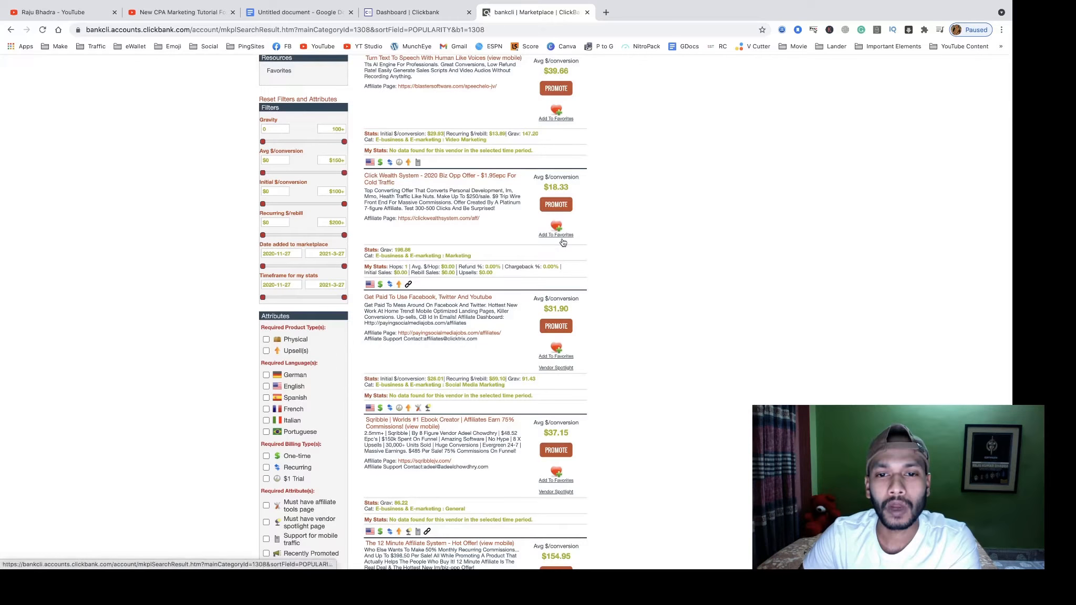
pyautogui.scroll(5, 654, 249)
pyautogui.hscroll(-6, 334, 280)
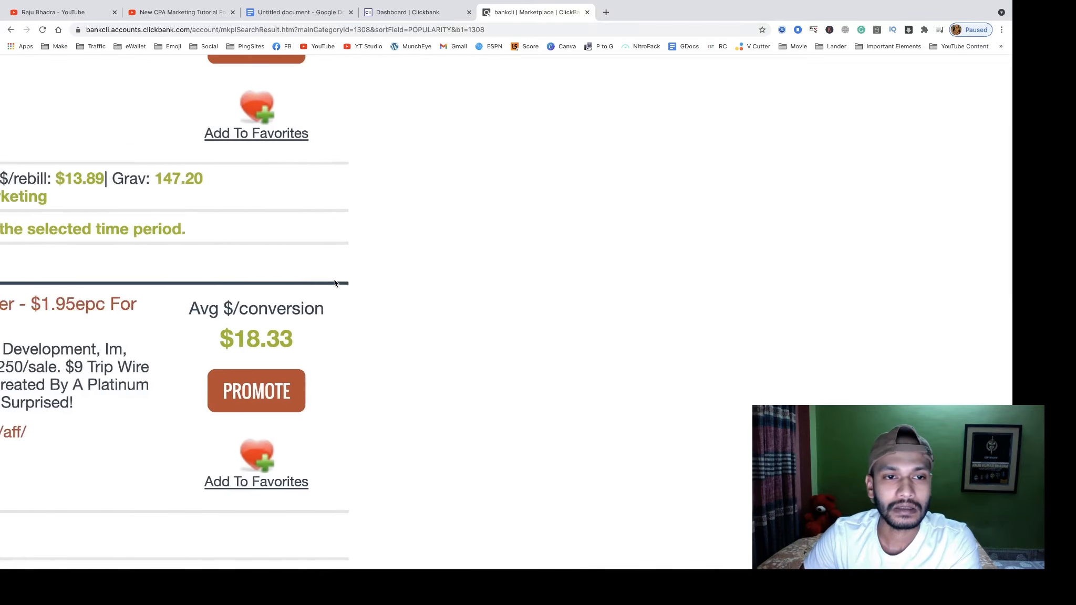
pyautogui.hscroll(-4, 334, 283)
pyautogui.scroll(-2, 136, 240)
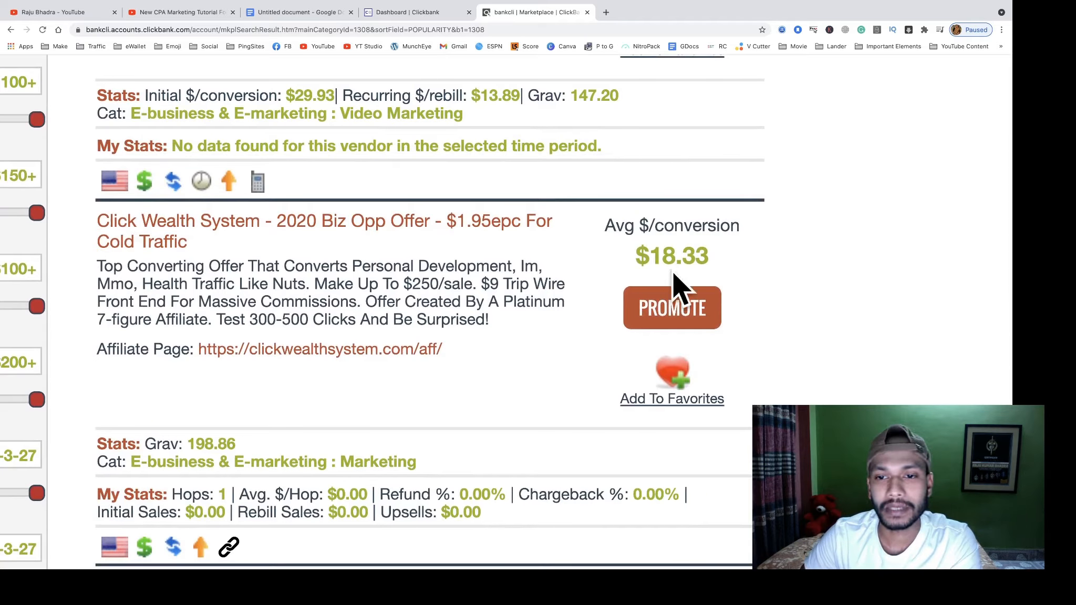
pyautogui.scroll(-5, 515, 312)
pyautogui.scroll(-2, 206, 307)
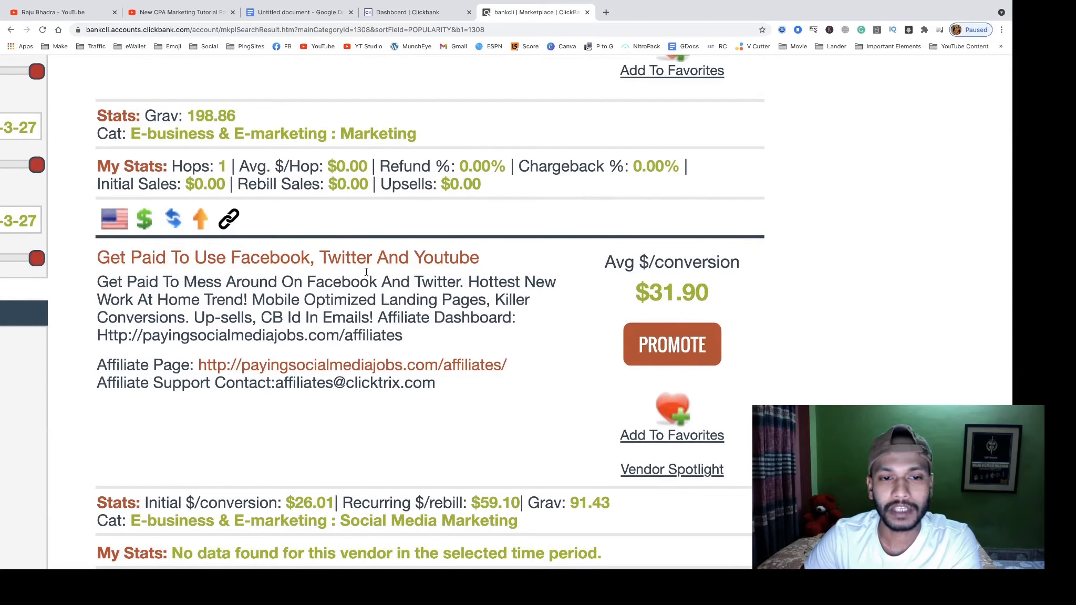
pyautogui.scroll(-3, 533, 294)
pyautogui.scroll(-2, 535, 301)
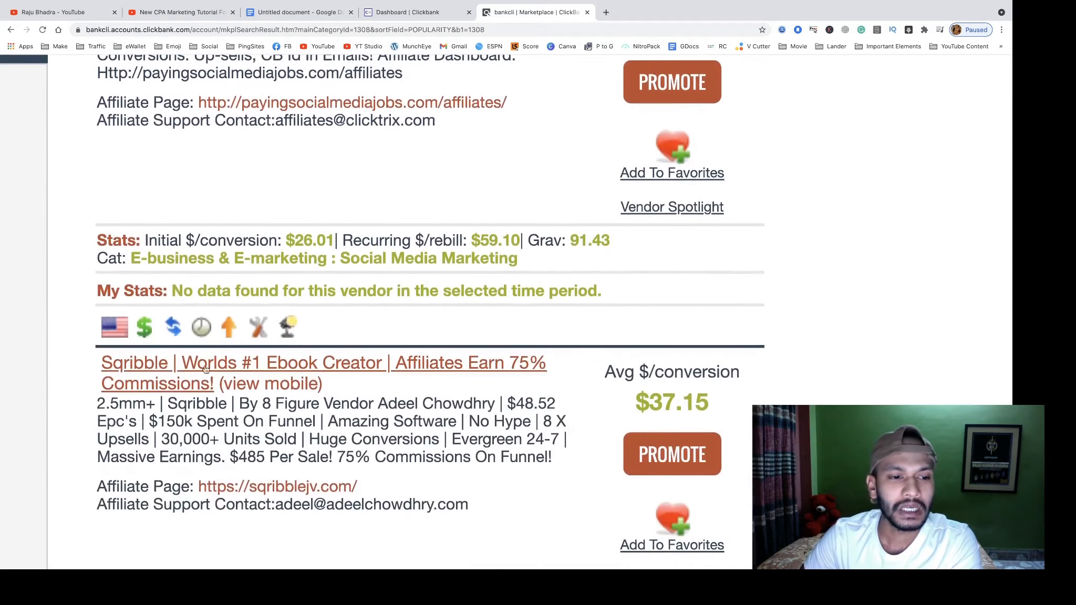
# - Compare the 12 Minute Affiliate System, Perpetual Income 365, Work From Home Online Jobs and Writeappreviews.com offers and their conversion payouts
pyautogui.scroll(-10, 474, 375)
pyautogui.scroll(1, 328, 304)
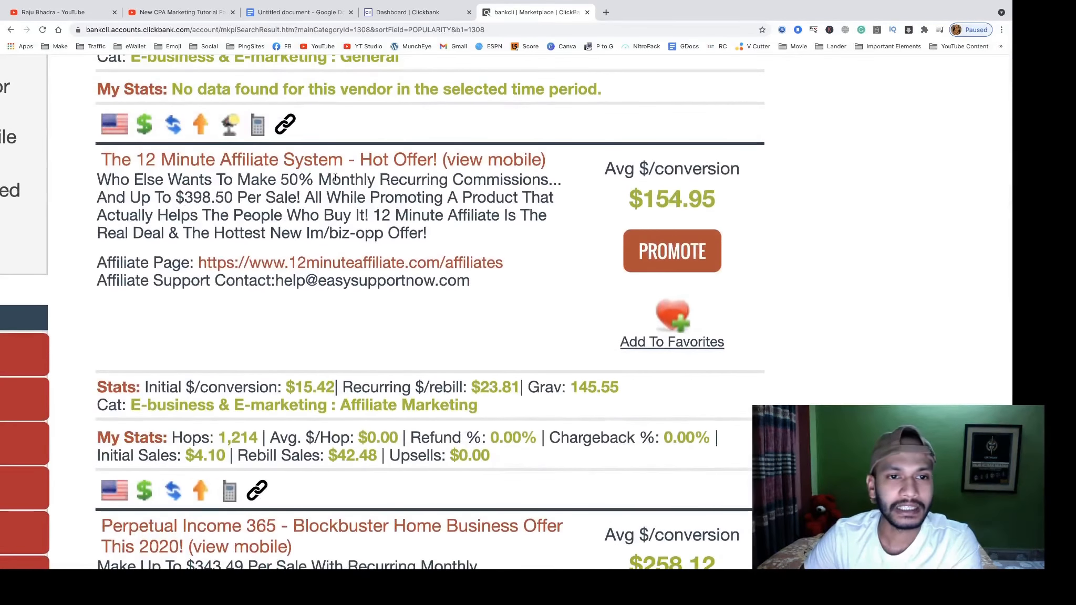
pyautogui.scroll(-5, 94, 287)
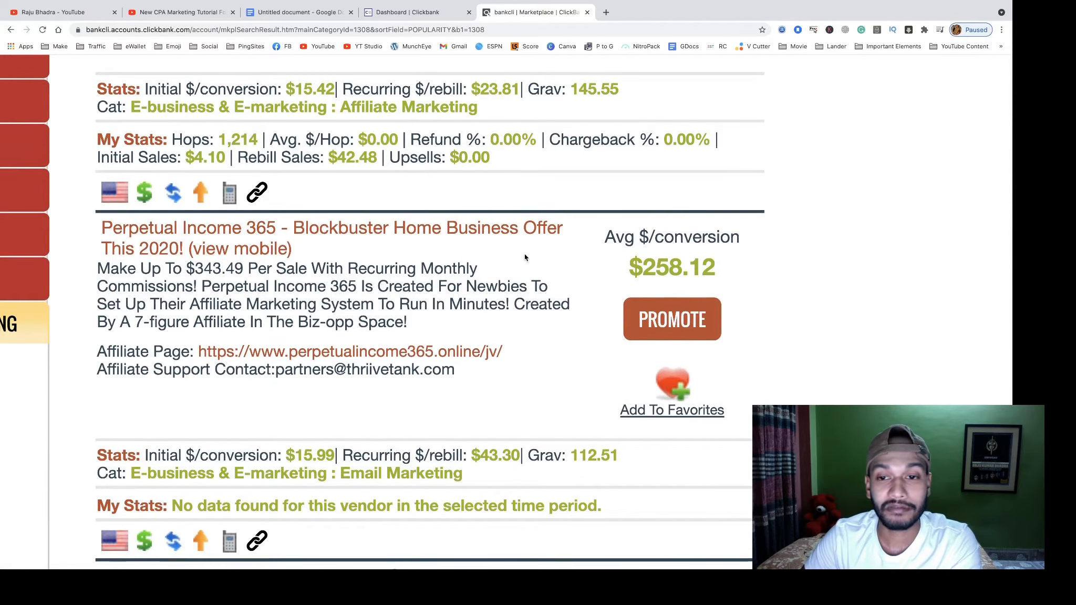
pyautogui.scroll(-4, 524, 258)
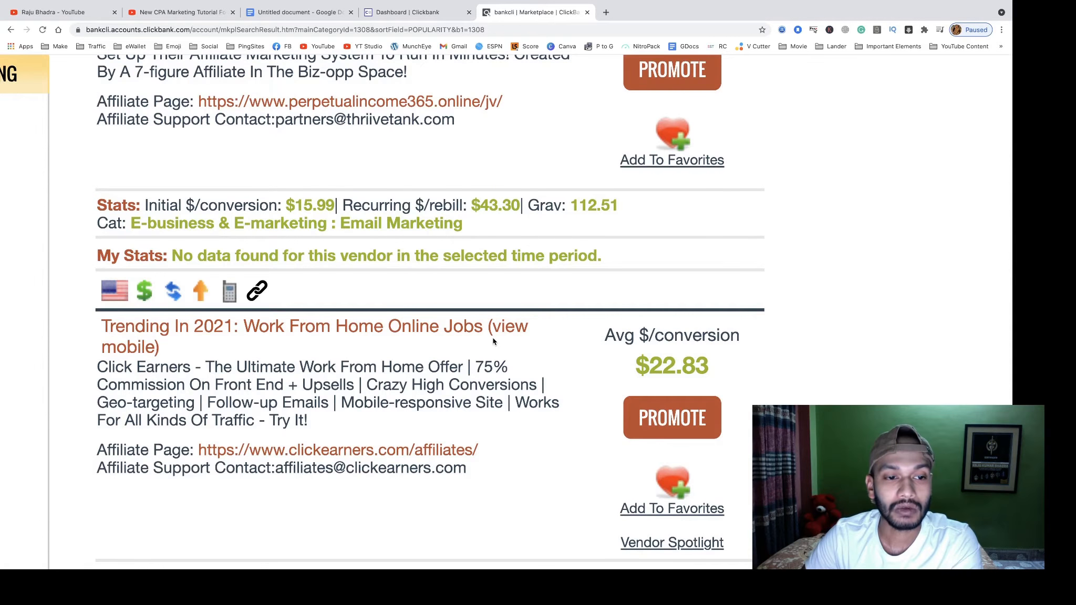
pyautogui.scroll(-3, 493, 339)
pyautogui.scroll(-2, 493, 342)
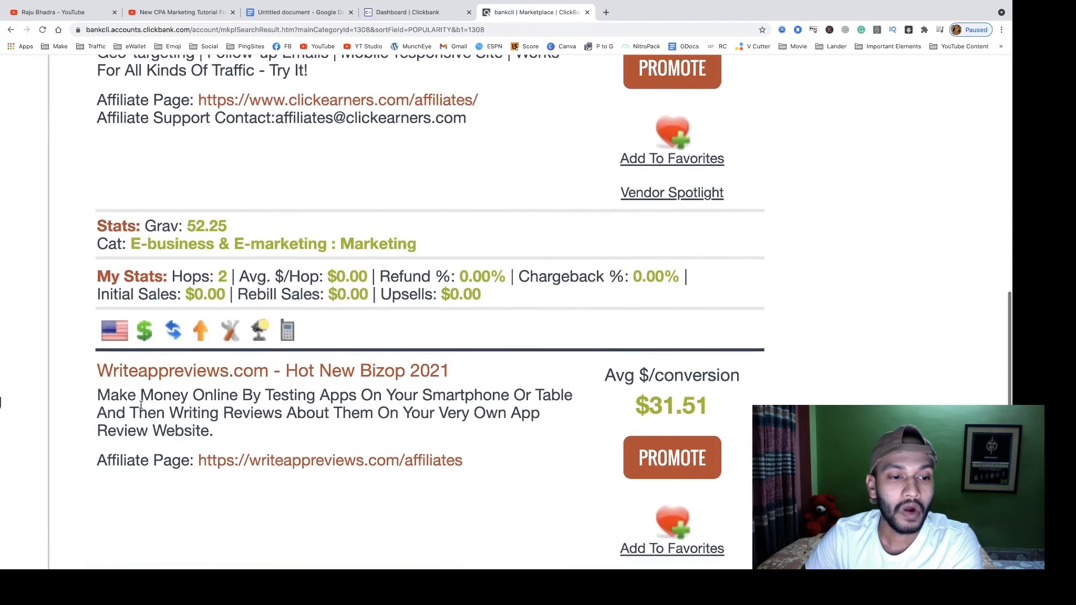
pyautogui.scroll(-5, 438, 404)
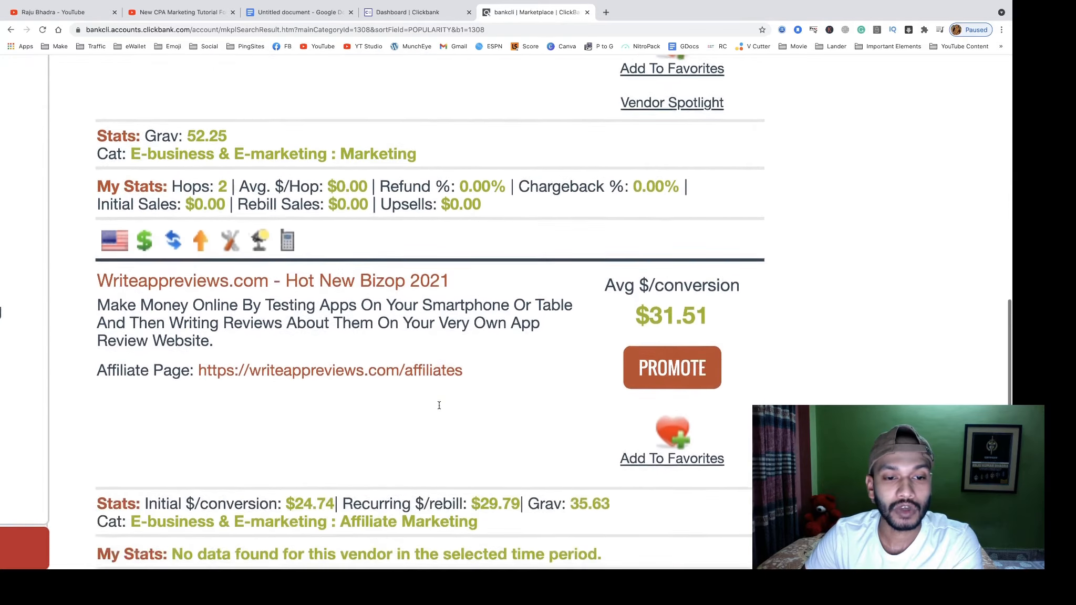
pyautogui.scroll(14, 438, 404)
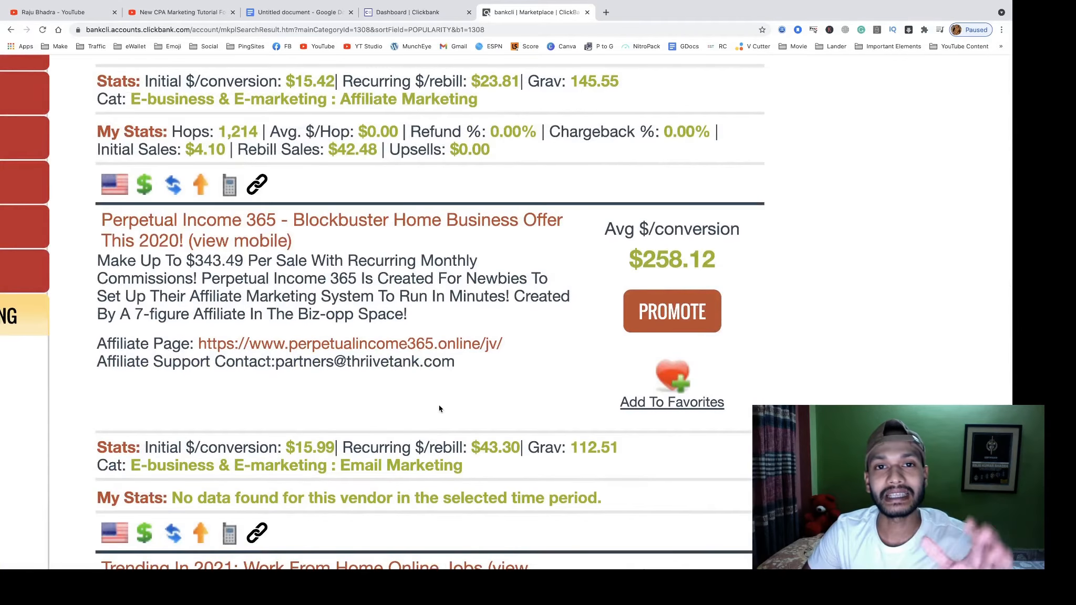
pyautogui.scroll(2, 439, 408)
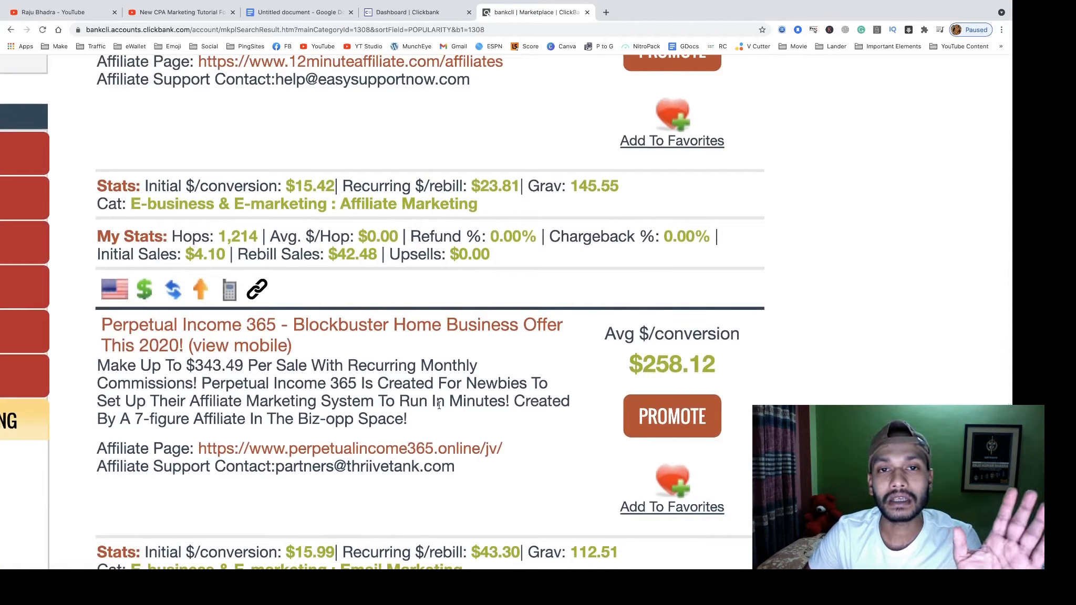
pyautogui.scroll(-5, 439, 405)
pyautogui.scroll(1, 578, 404)
pyautogui.scroll(6, 578, 402)
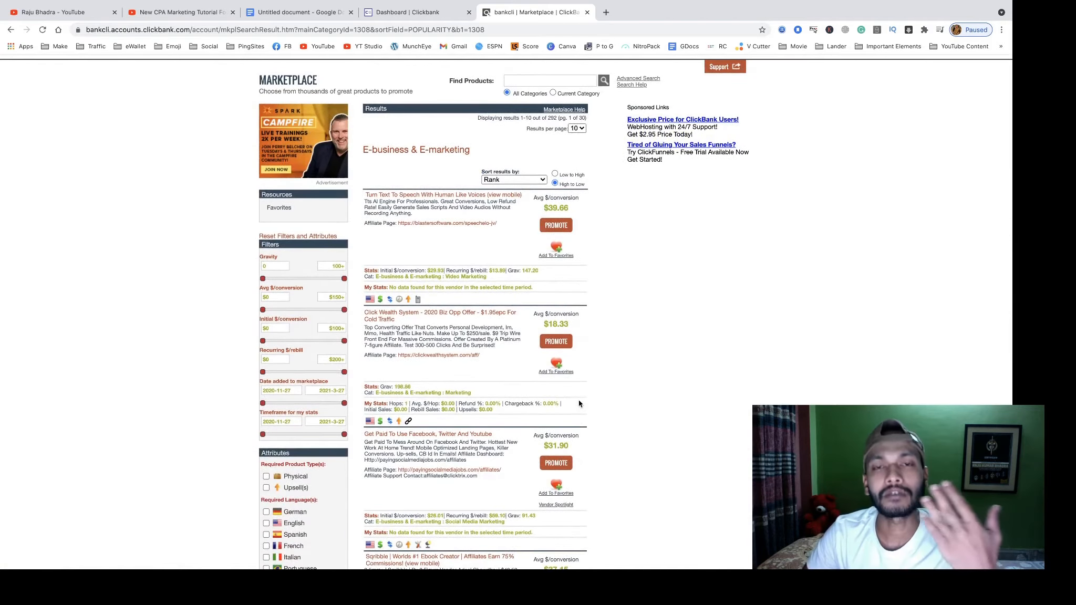
# - Promote The 12 Minute Affiliate System offer by generating its HopLink without a tracking ID and copying the link
pyautogui.scroll(-5, 578, 402)
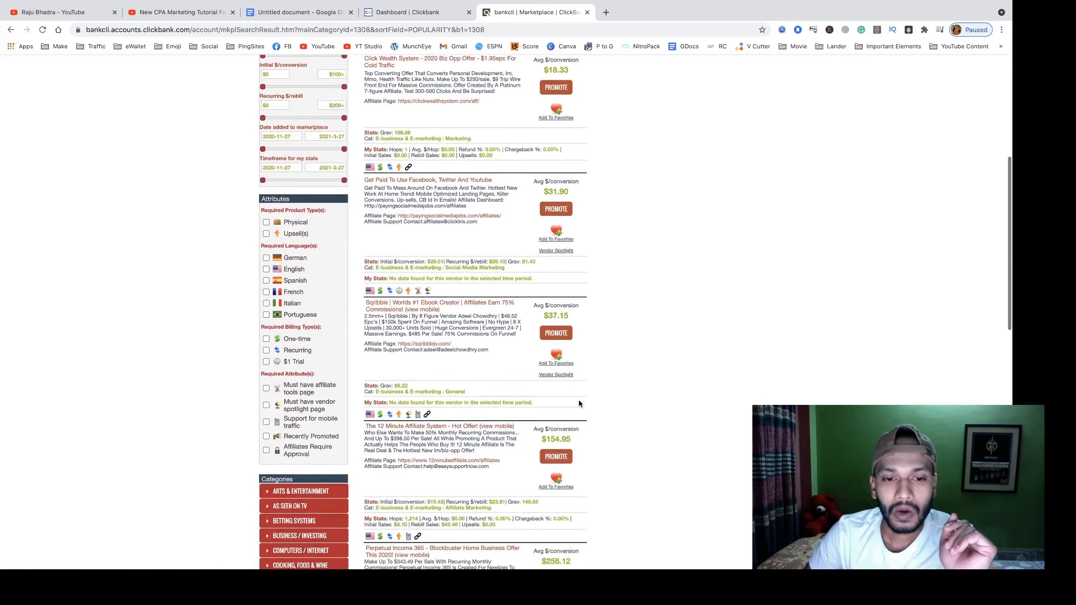
pyautogui.scroll(-1, 578, 400)
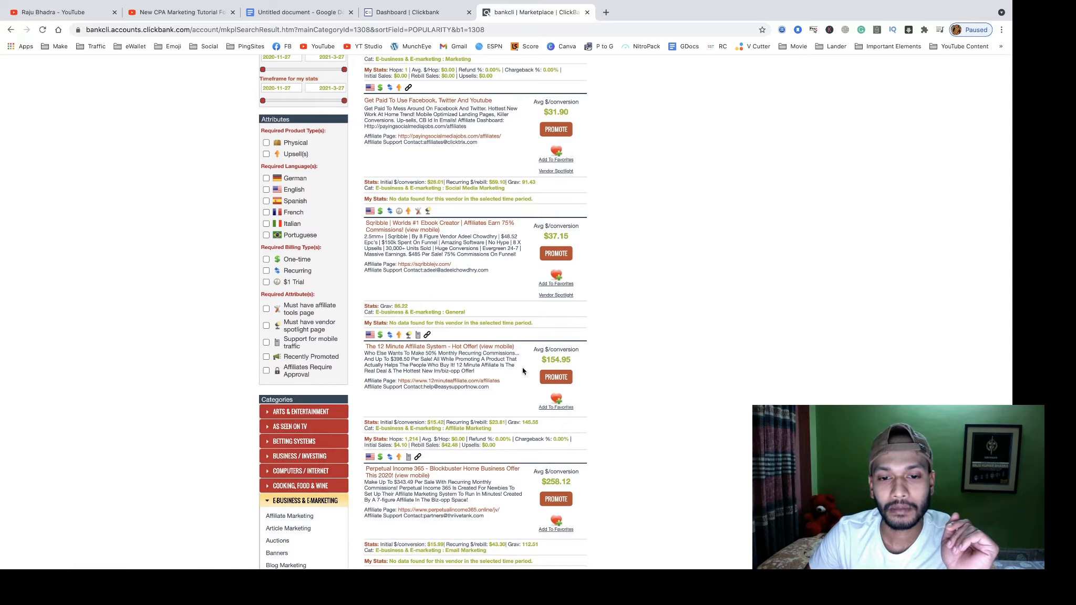
pyautogui.scroll(-3, 633, 368)
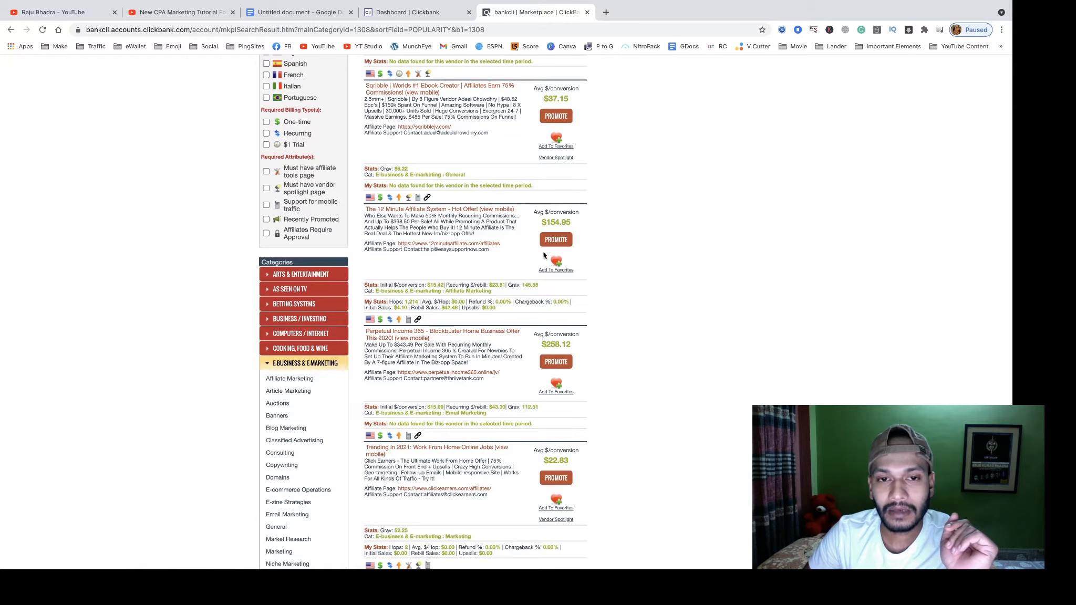
pyautogui.click(557, 242)
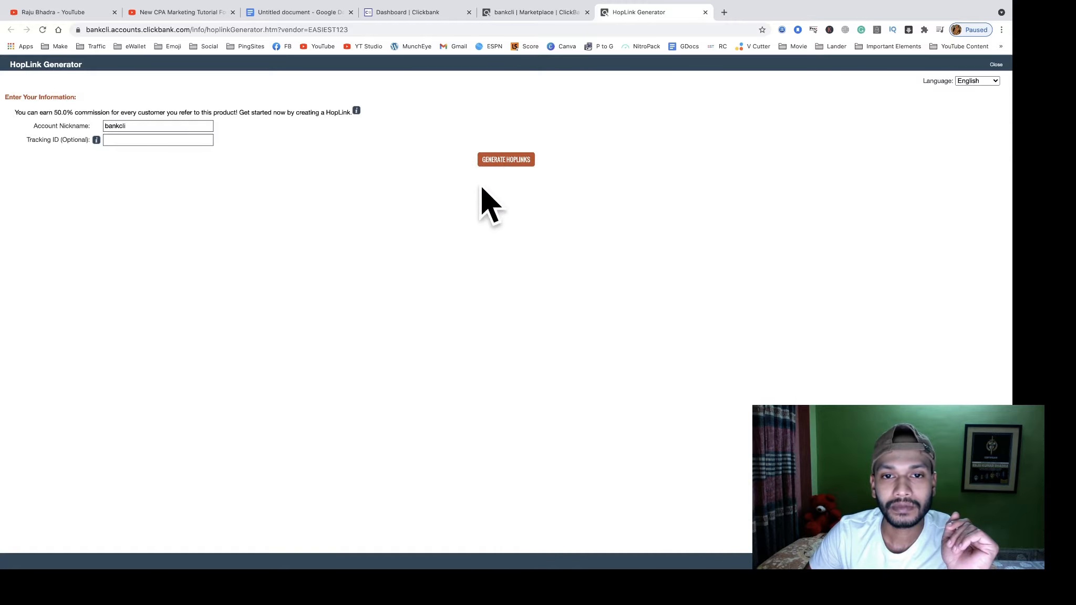
pyautogui.click(508, 161)
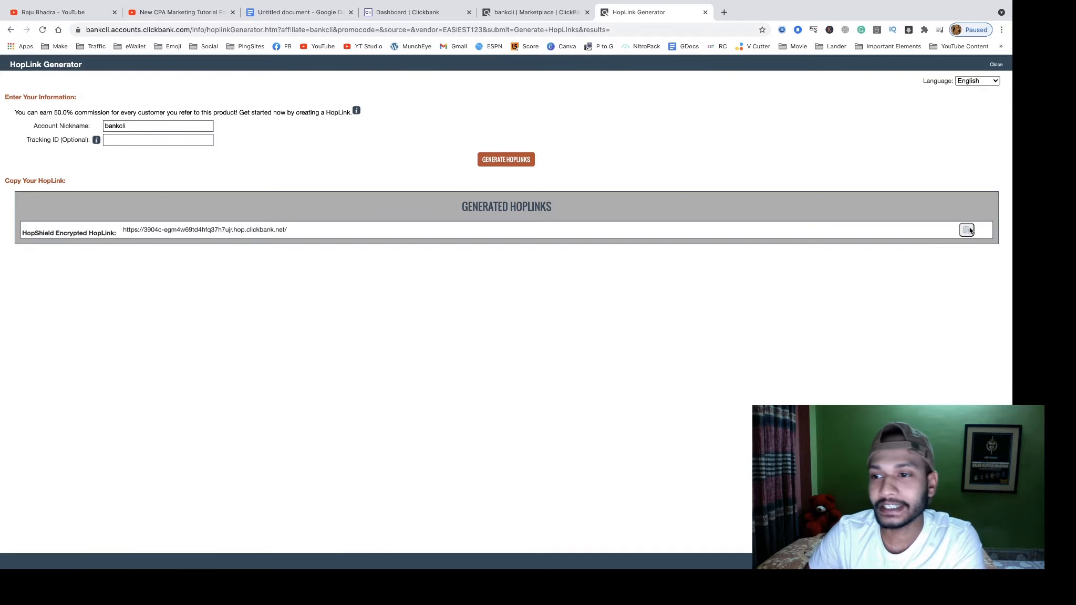
pyautogui.tripleClick(300, 234)
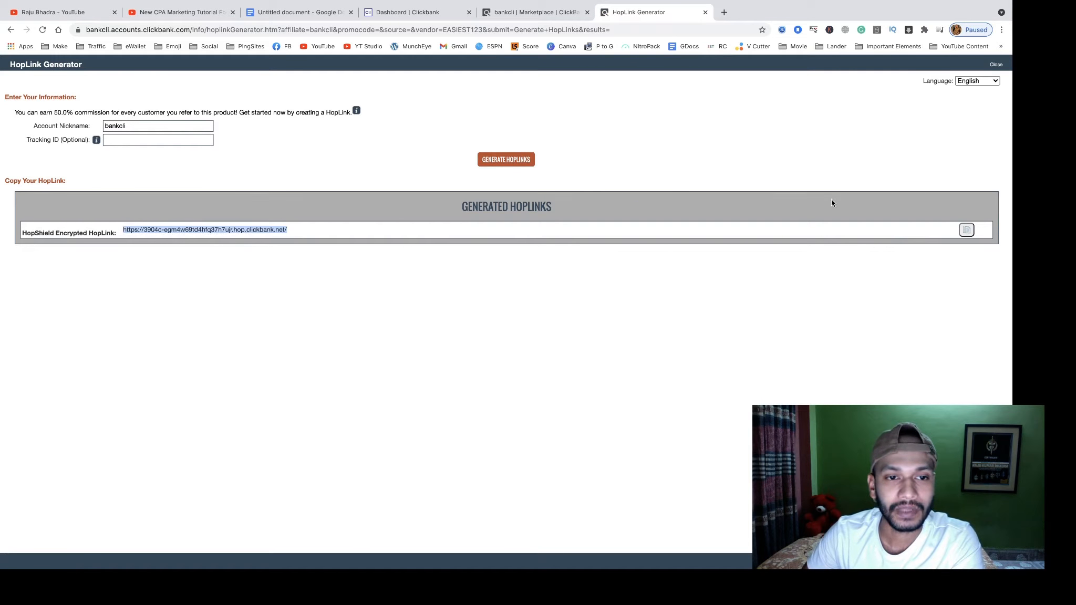
pyautogui.click(964, 231)
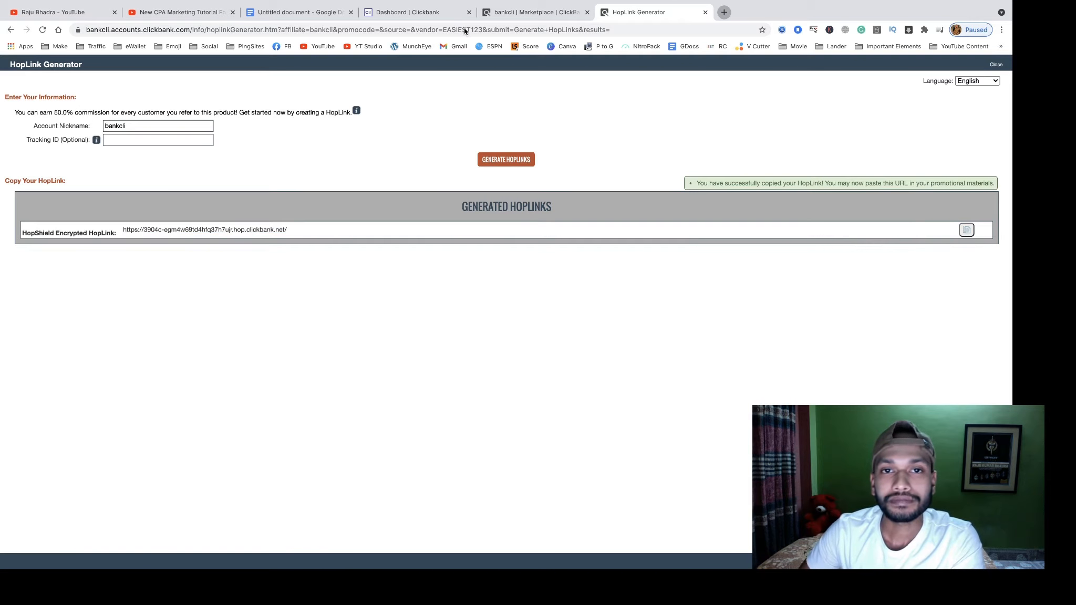
# - Open the copied HopLink in a new browser tab to load the offer's sales page
pyautogui.press('super+t')
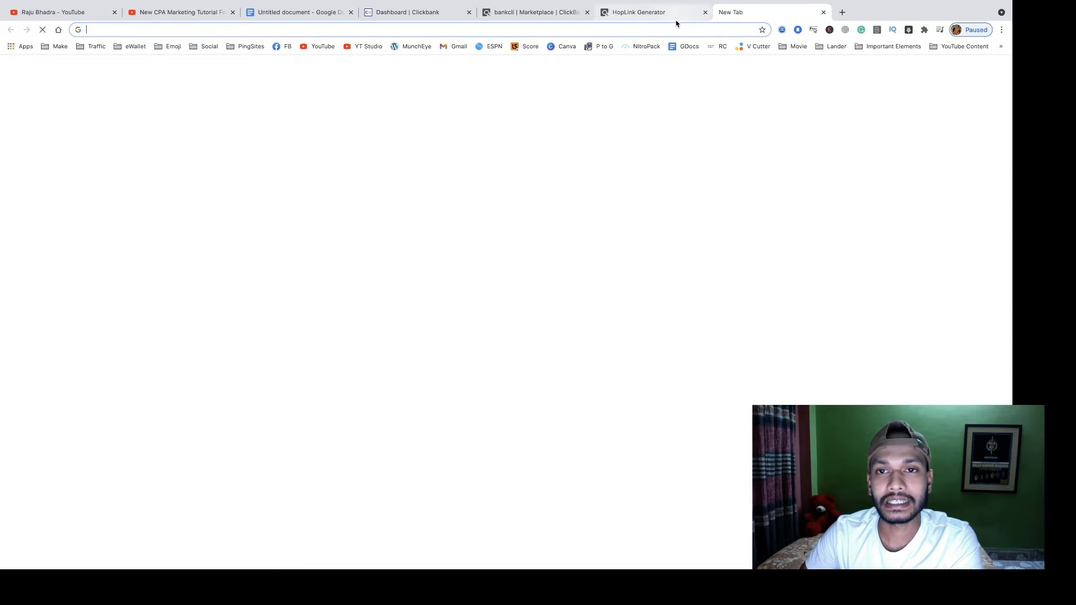
pyautogui.rightClick(413, 30)
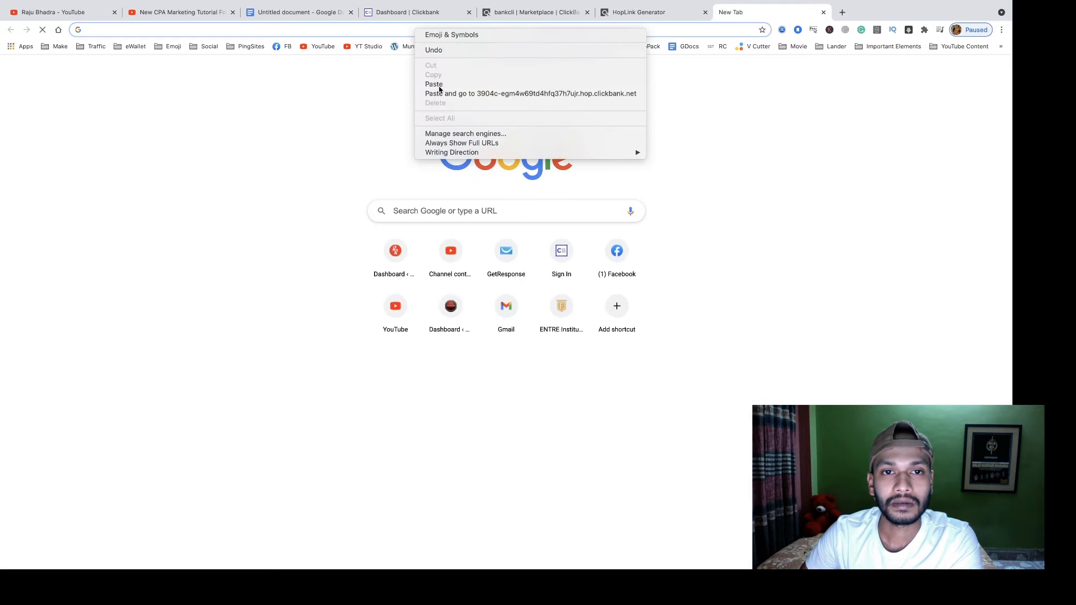
pyautogui.click(439, 86)
pyautogui.press('Return')
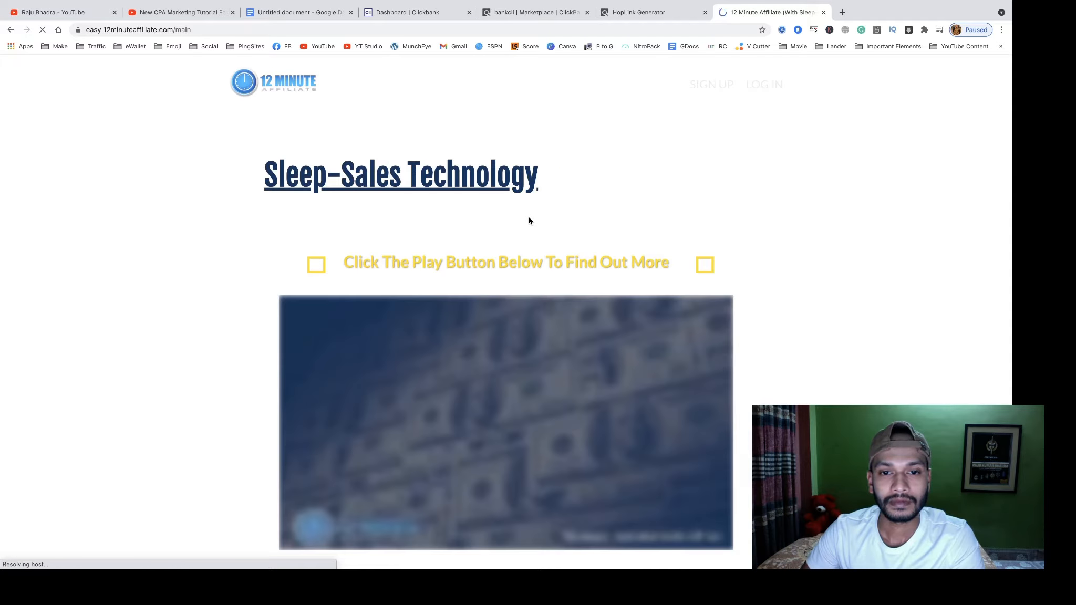
# - Look through the 12 Minute Affiliate sales page, from its headline and video to the trial price and three steps
pyautogui.scroll(-7, 529, 221)
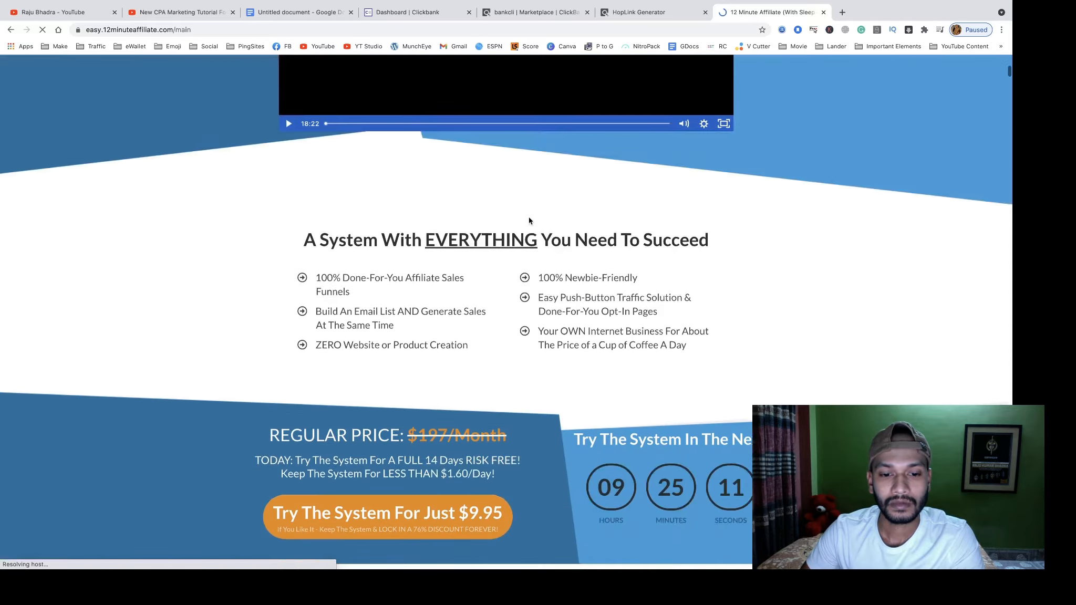
pyautogui.scroll(-8, 529, 220)
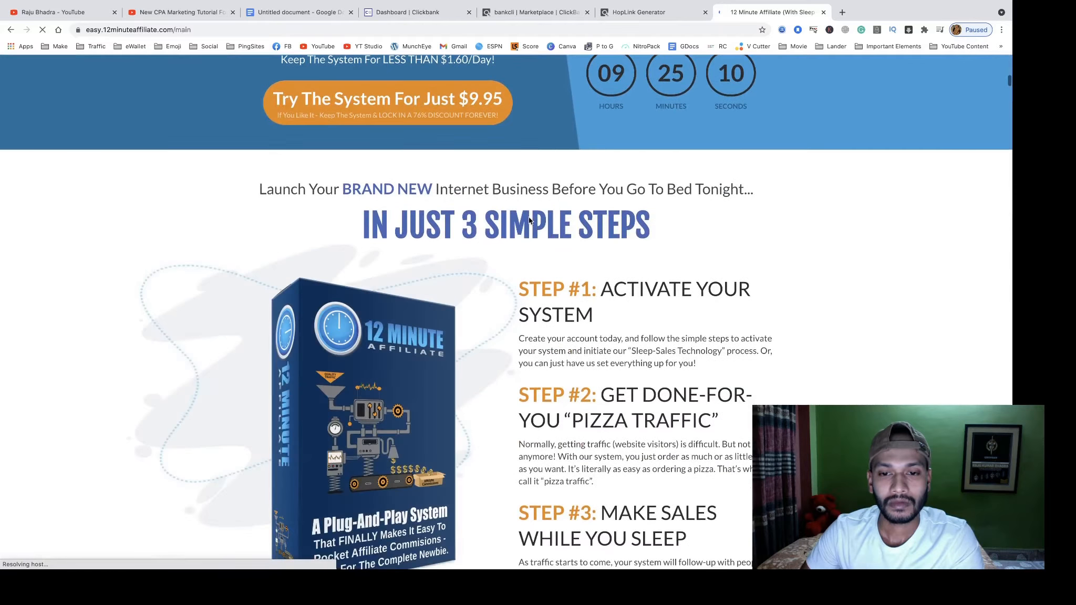
pyautogui.scroll(10, 529, 217)
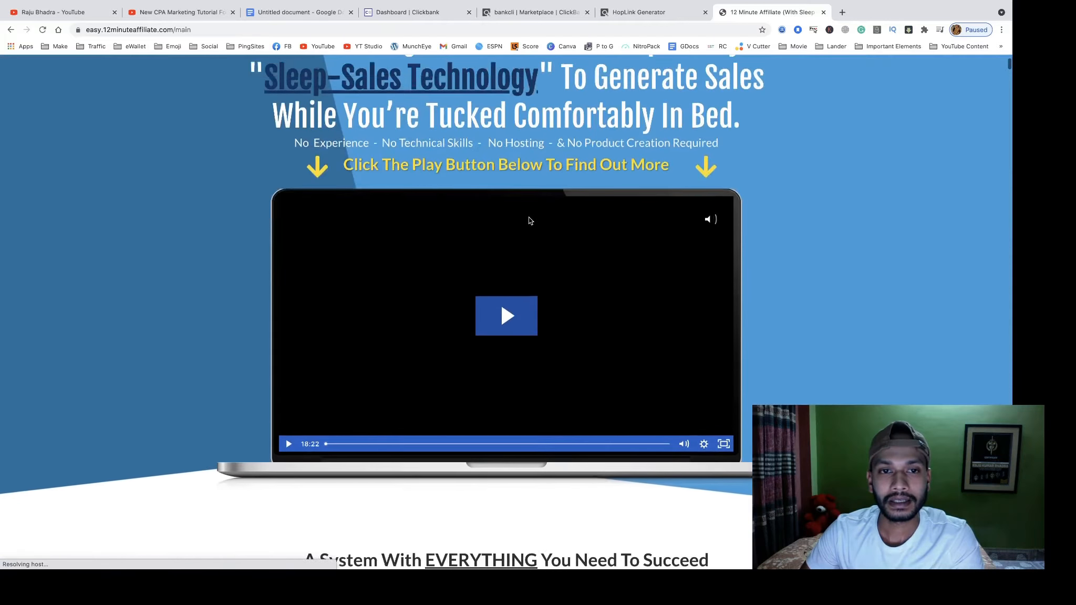
pyautogui.scroll(2, 529, 221)
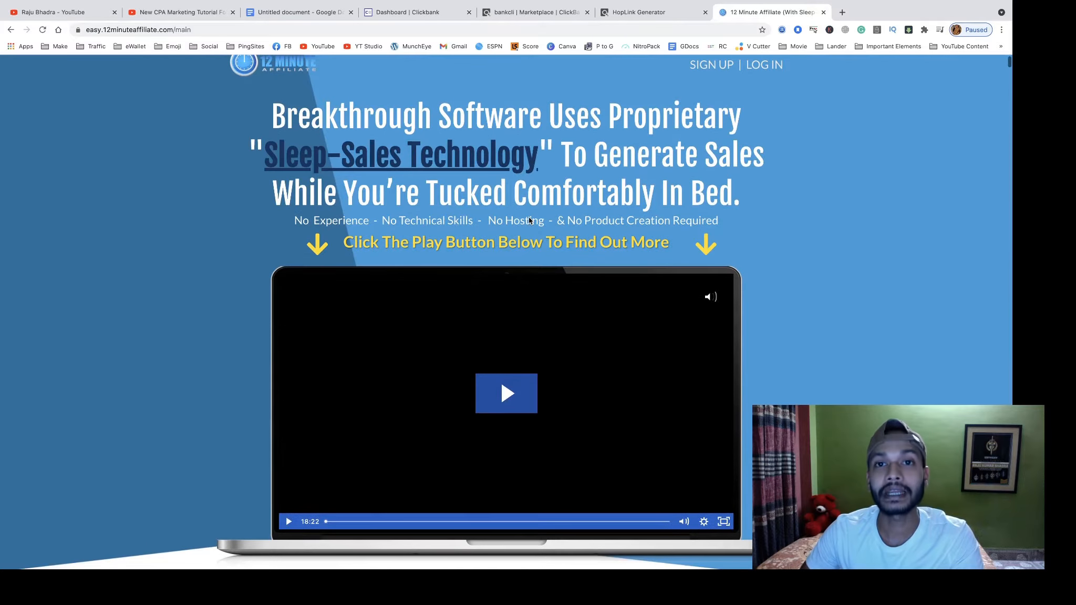
pyautogui.scroll(1, 529, 218)
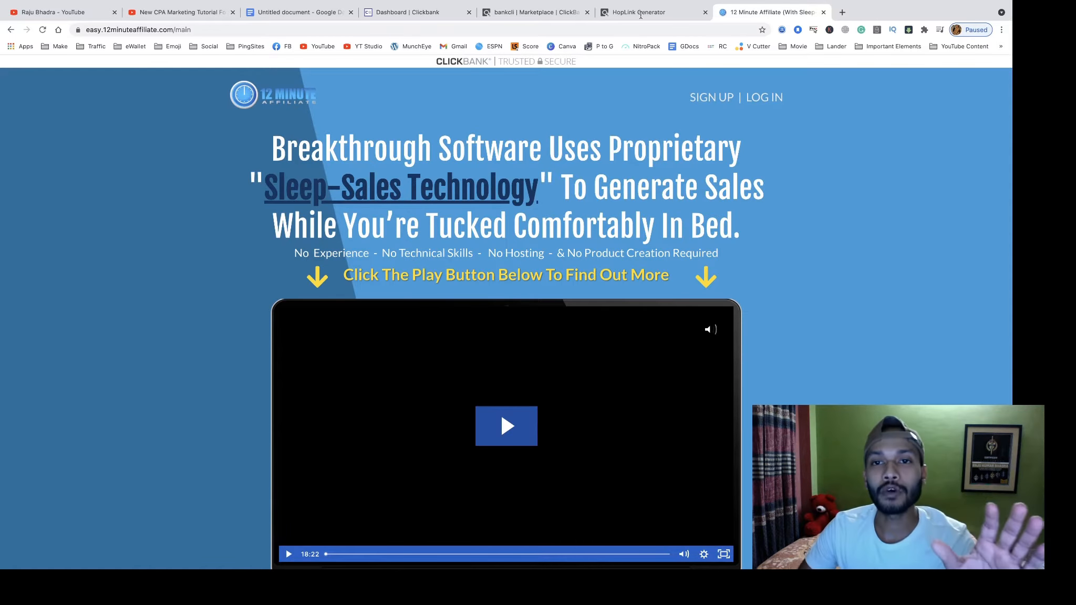
# - Search for "tiny url" in a new browser tab and open the TinyURL link shortener
pyautogui.click(640, 18)
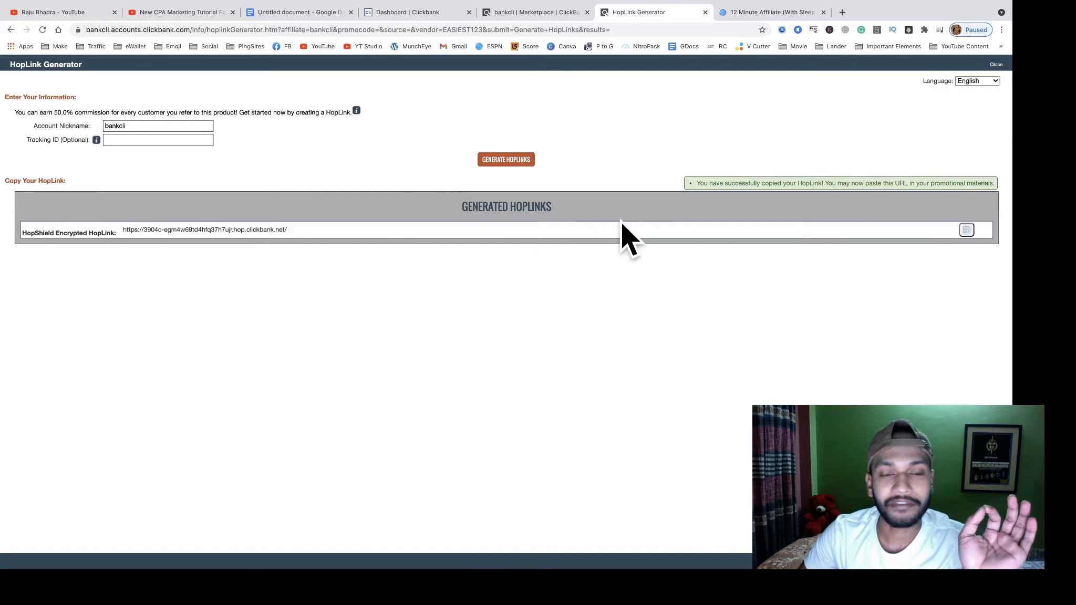
pyautogui.click(842, 12)
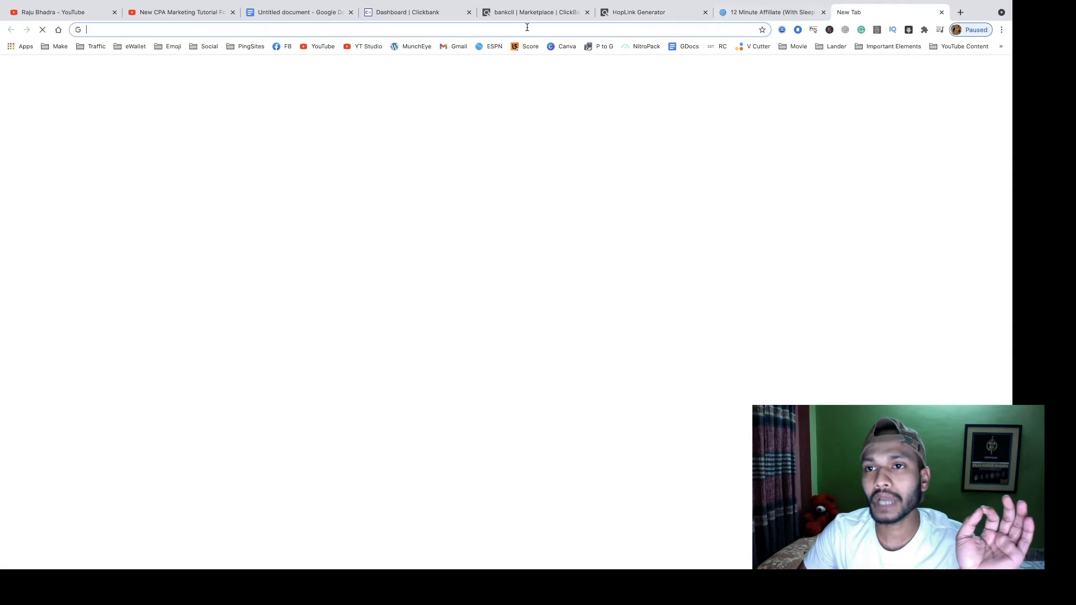
pyautogui.click(503, 29)
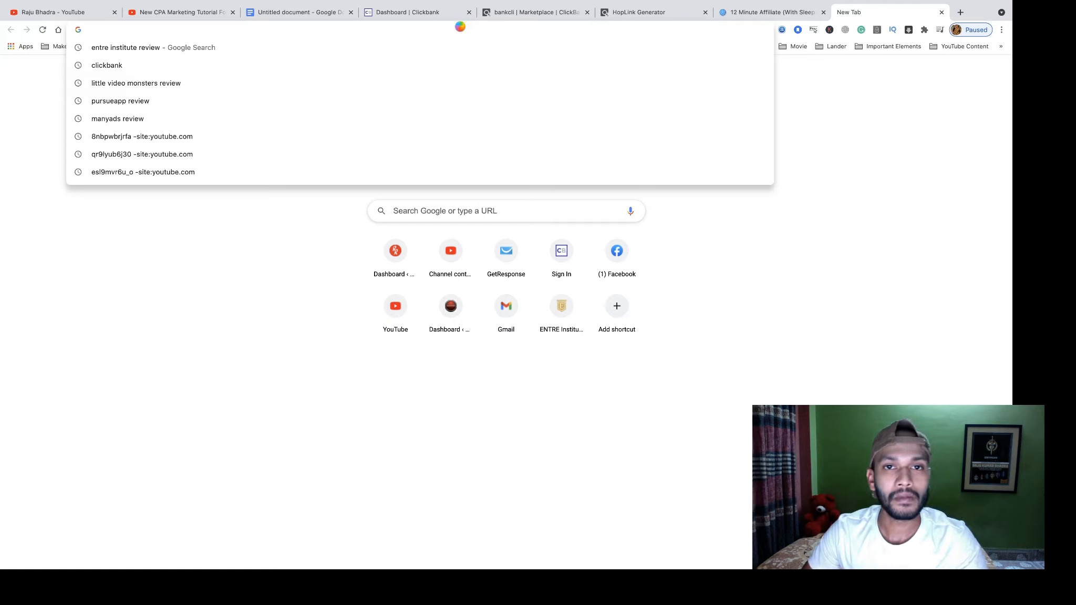
pyautogui.write('tiny')
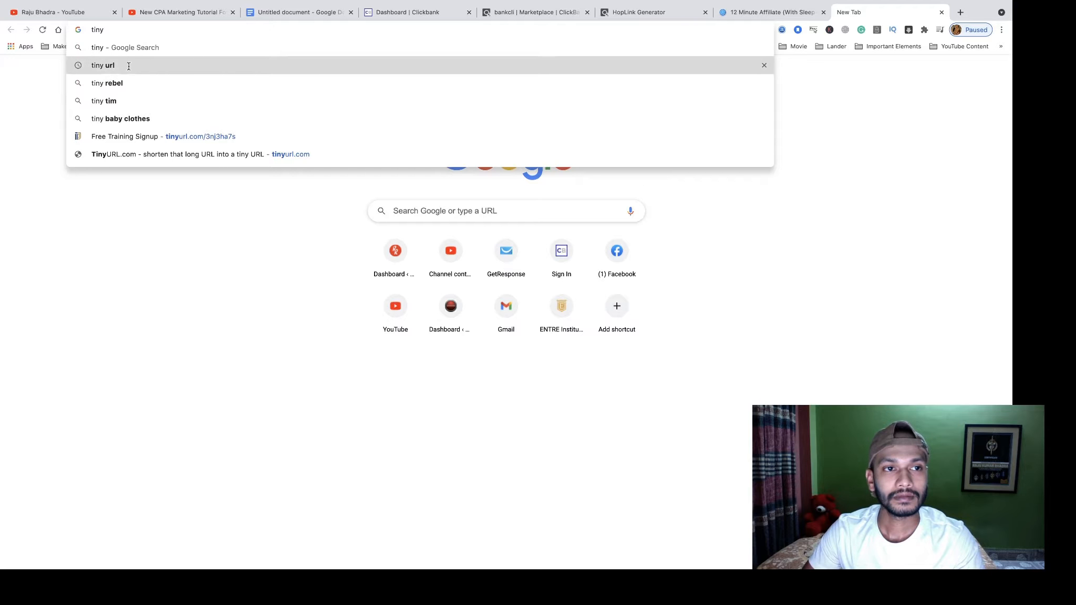
pyautogui.click(128, 66)
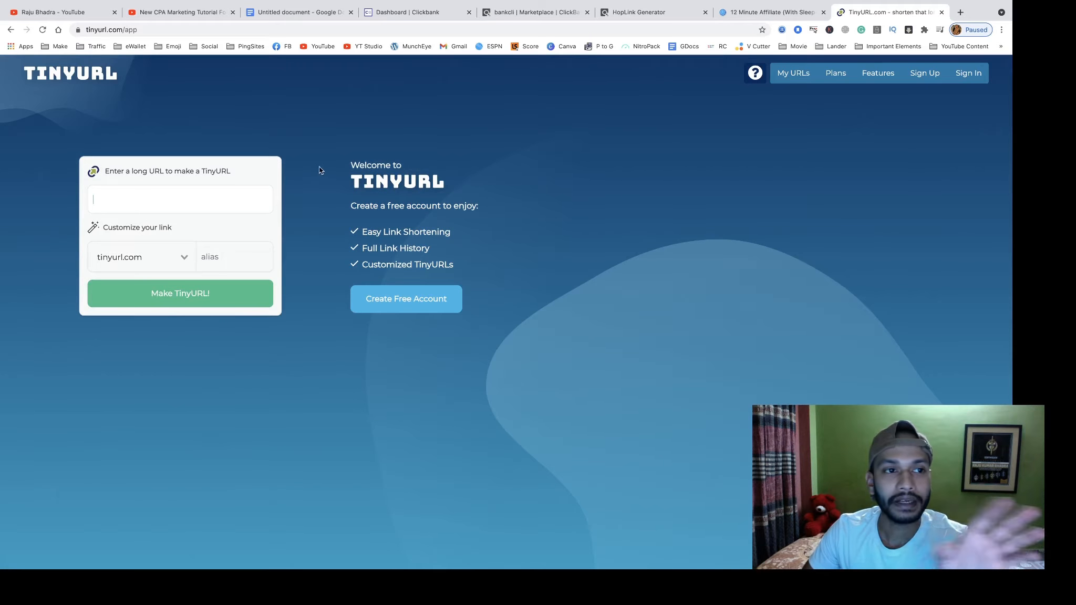
# - Shorten the generated ClickBank HopLink with TinyURL, keeping the tinyurl.com domain and leaving the alias blank
pyautogui.click(621, 14)
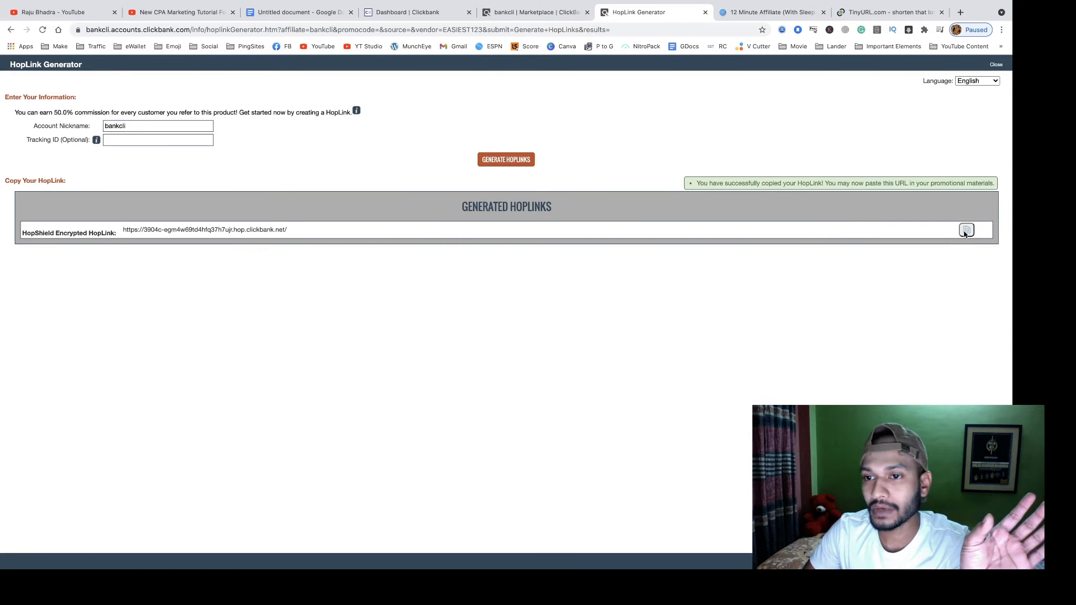
pyautogui.click(871, 16)
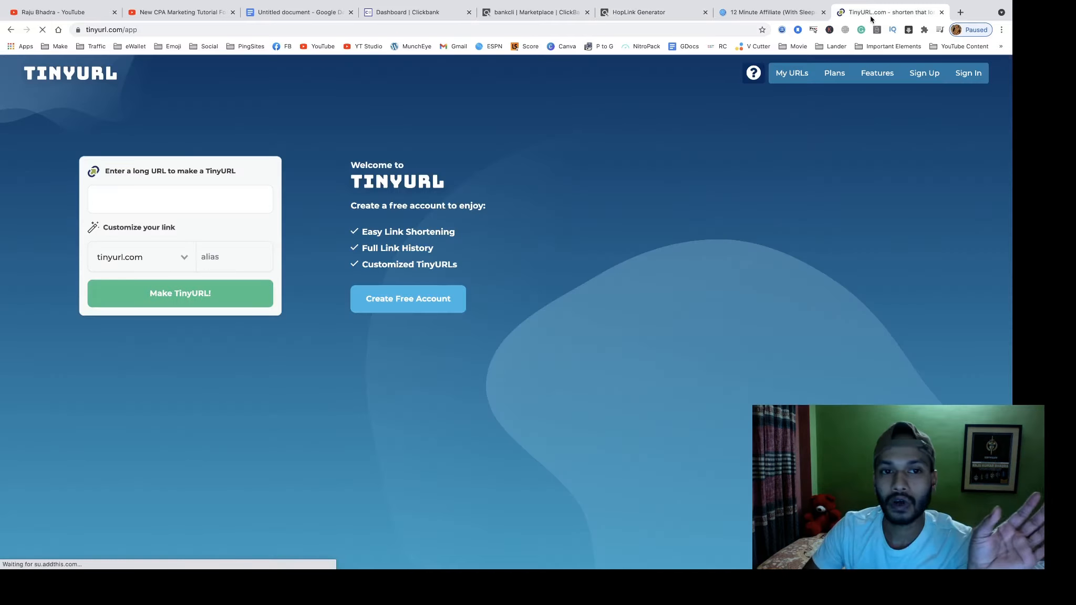
pyautogui.rightClick(110, 196)
pyautogui.click(129, 261)
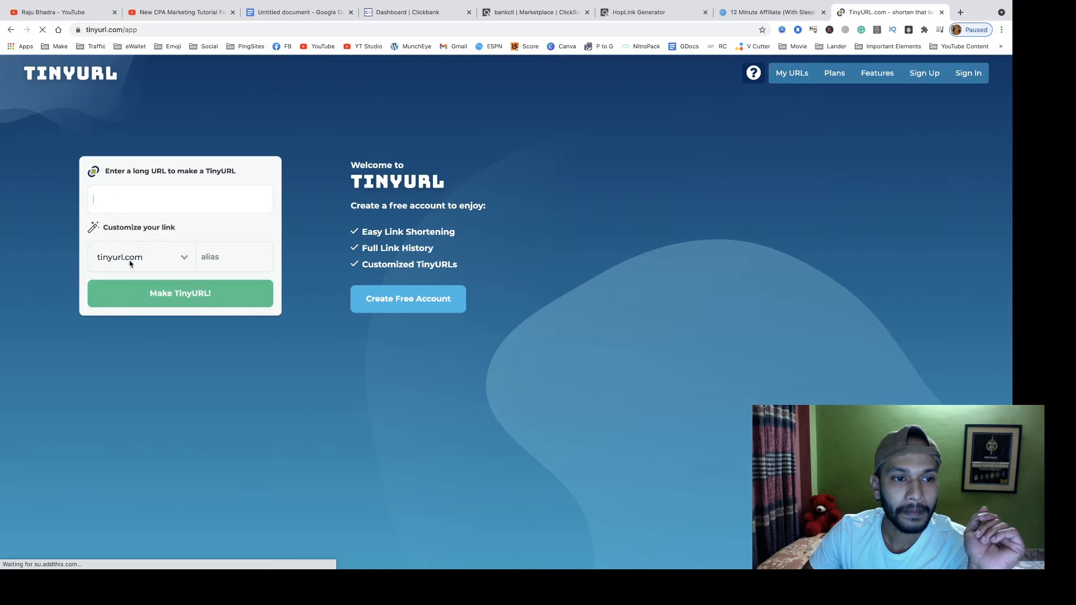
pyautogui.click(184, 259)
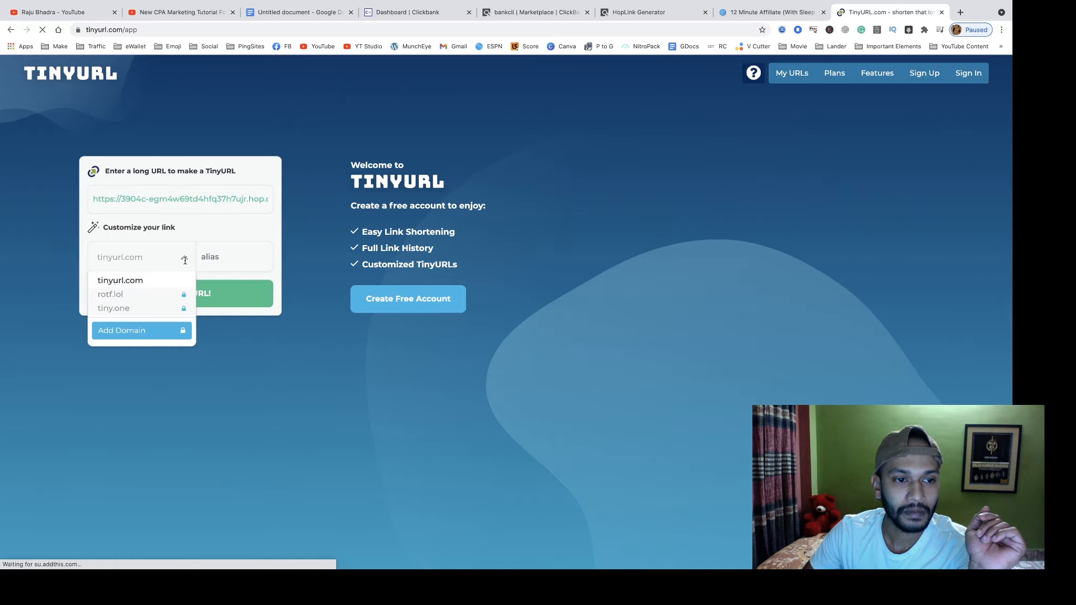
pyautogui.click(185, 258)
pyautogui.click(188, 297)
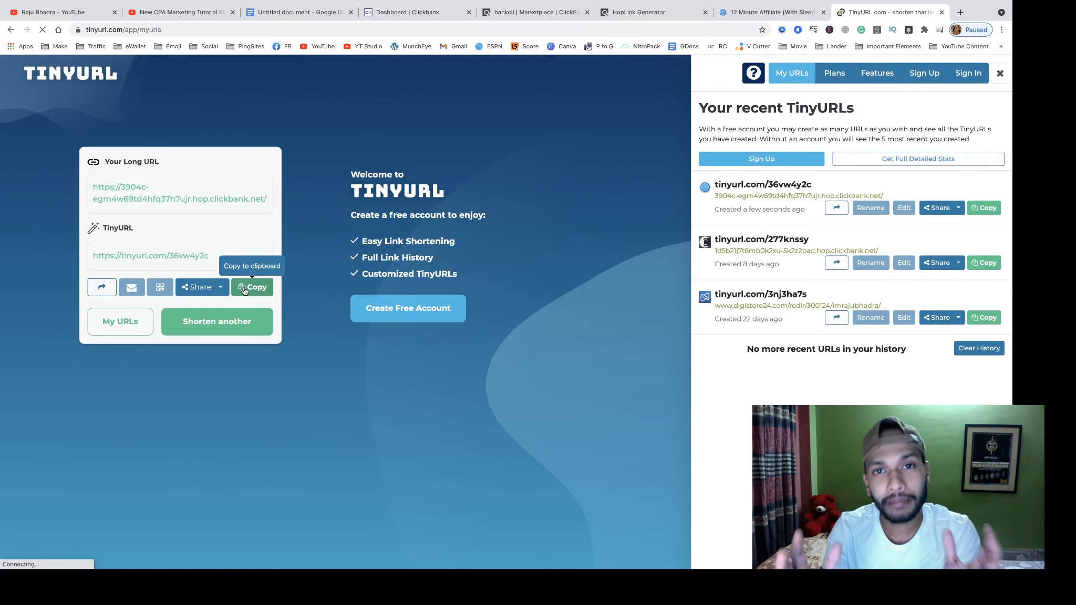
# - Show the ClickBank dashboard earnings and the YouTube channel page, then return to the shortened link
pyautogui.click(409, 13)
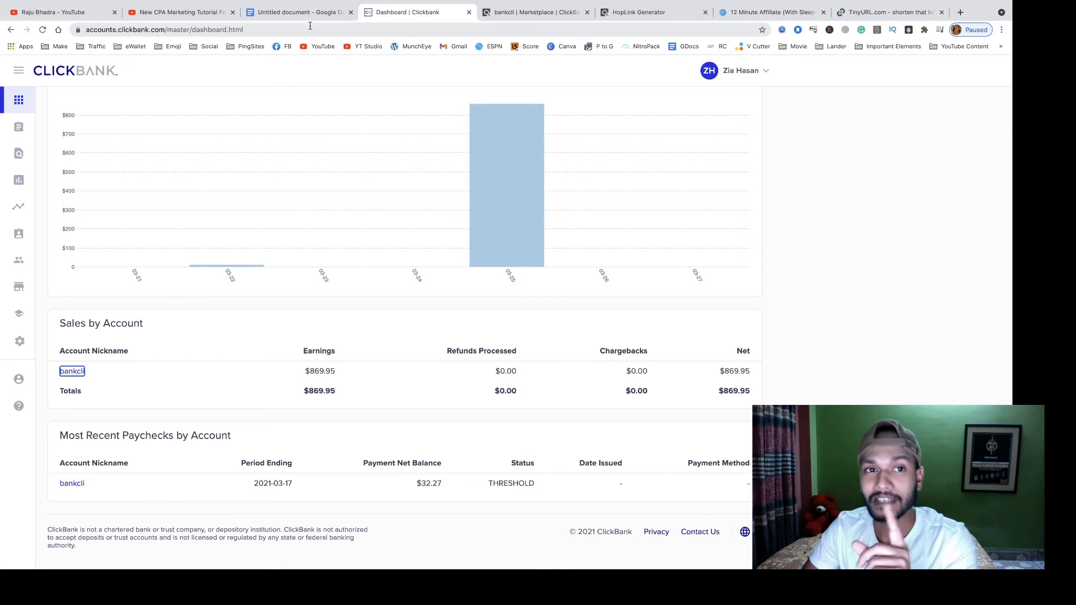
pyautogui.click(87, 16)
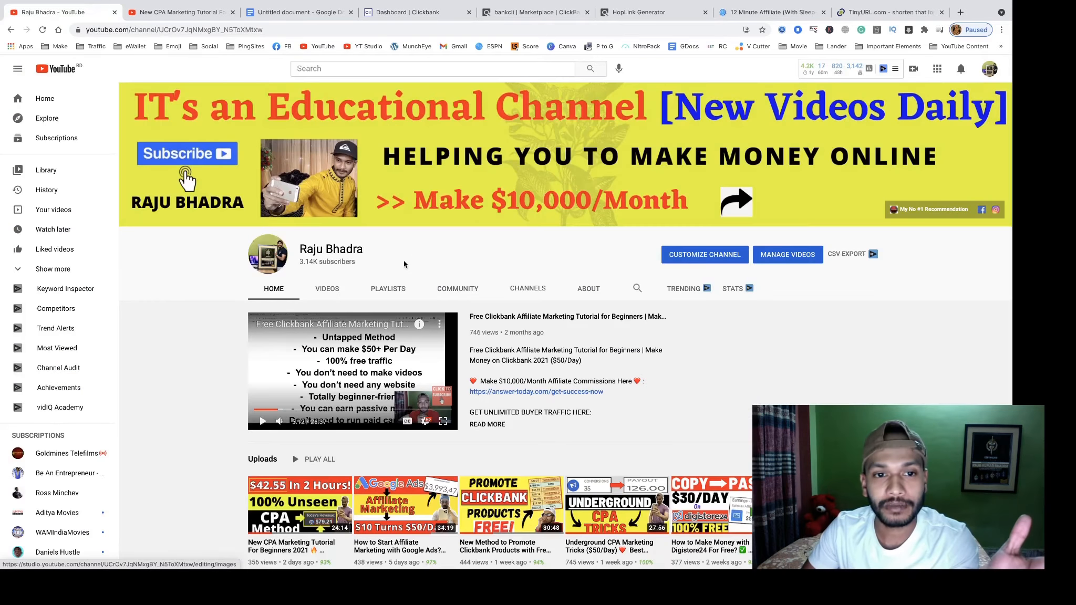
pyautogui.moveTo(367, 259); pyautogui.dragTo(301, 251)
pyautogui.click(379, 253)
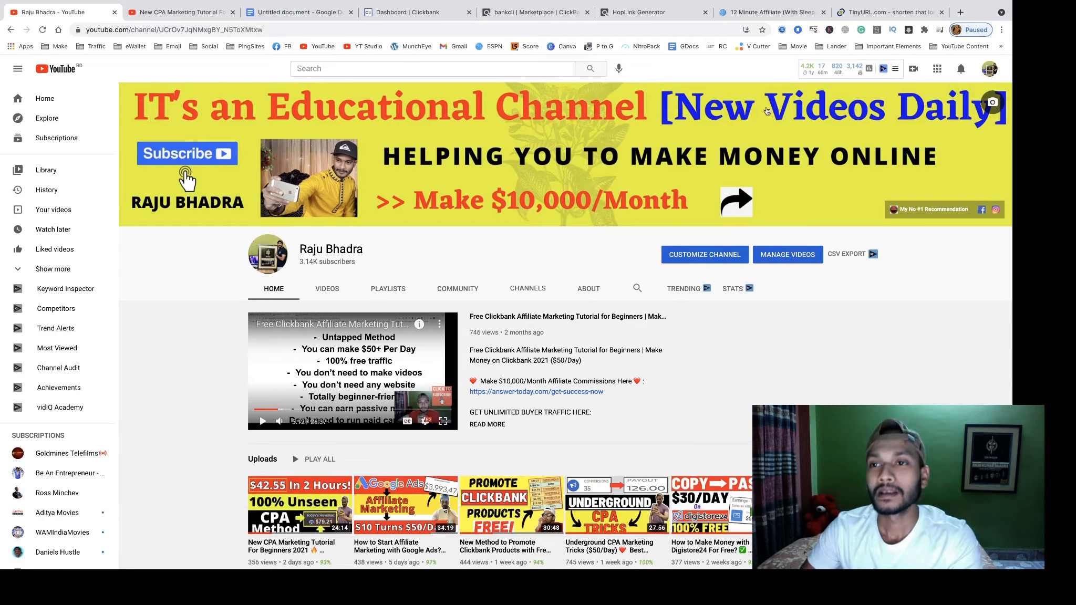
pyautogui.click(872, 15)
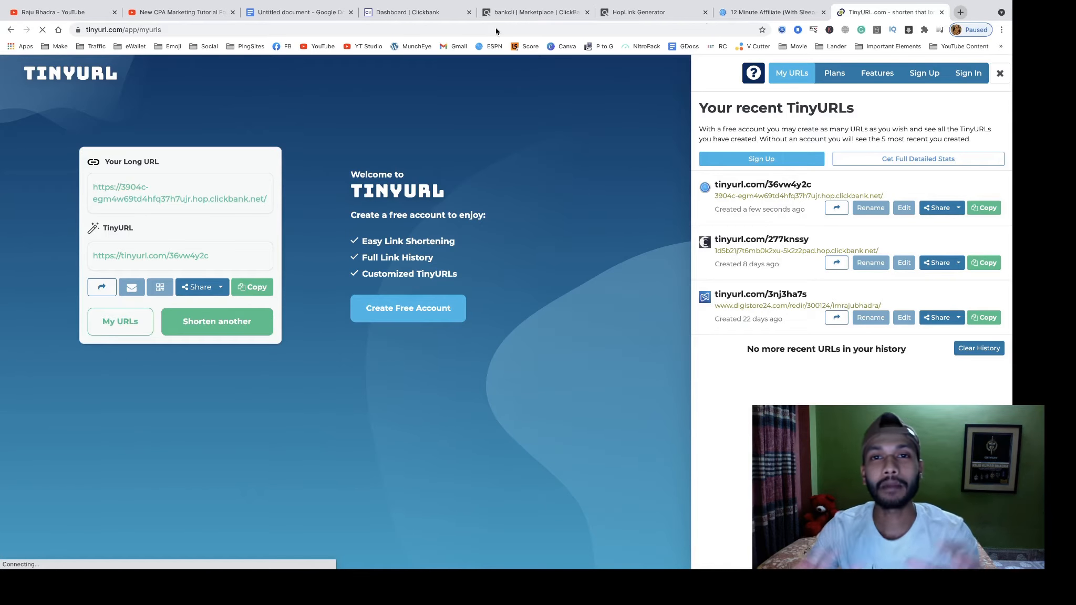
# - Open the Locanto classifieds site from the saved Traffic bookmarks in a new browser tab
pyautogui.hotkey('ctrl', 't')
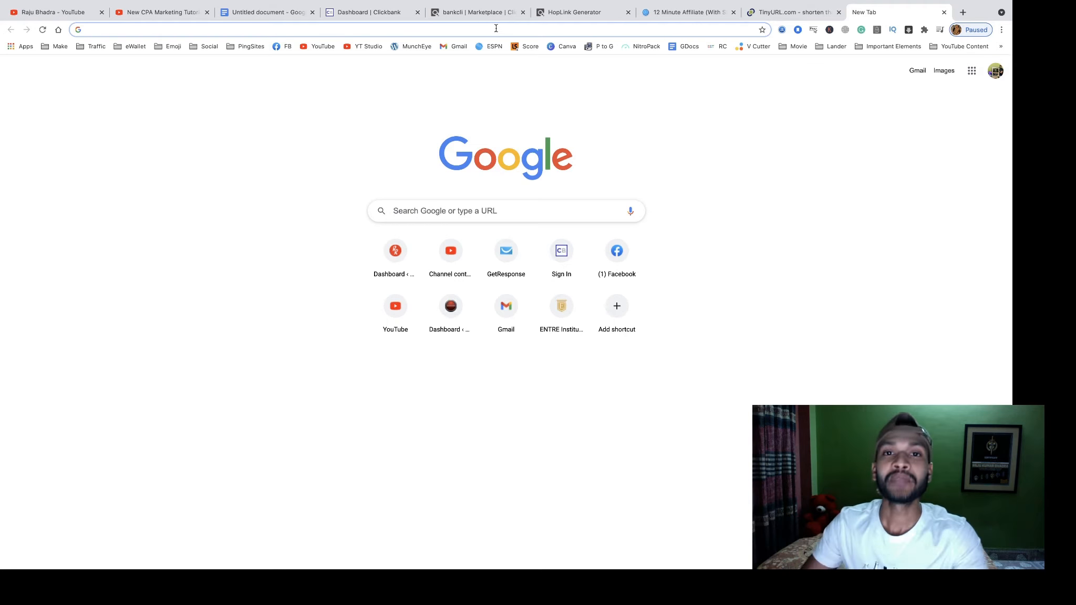
pyautogui.click(160, 13)
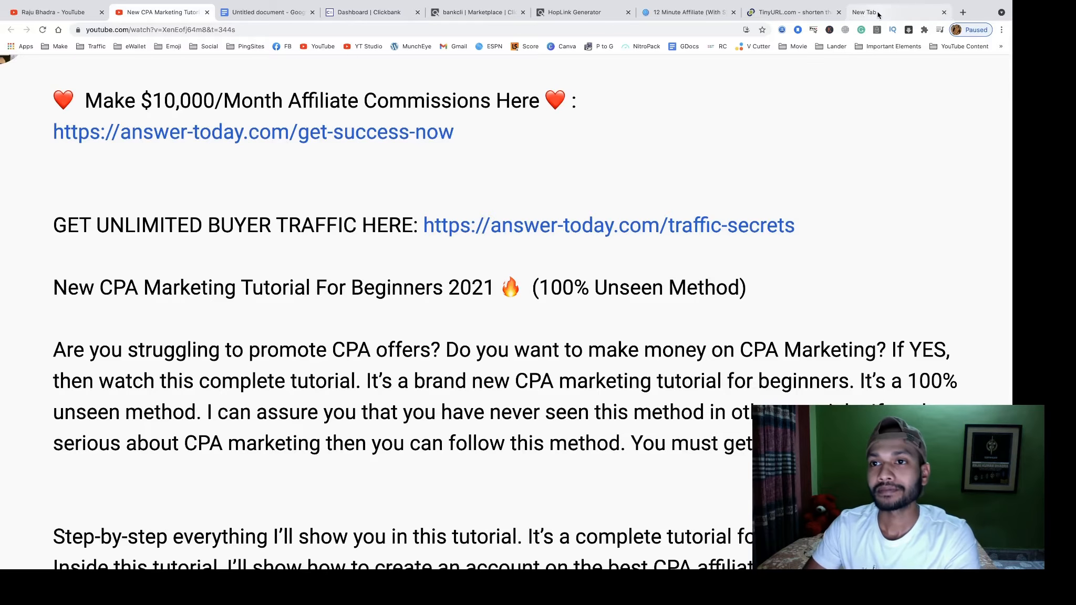
pyautogui.click(861, 15)
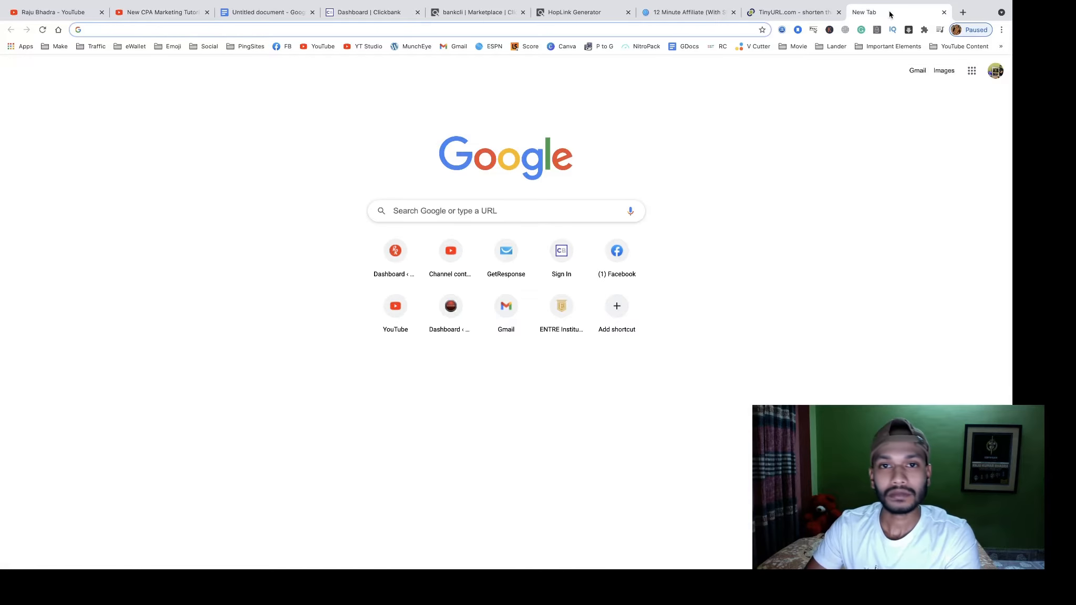
pyautogui.click(510, 32)
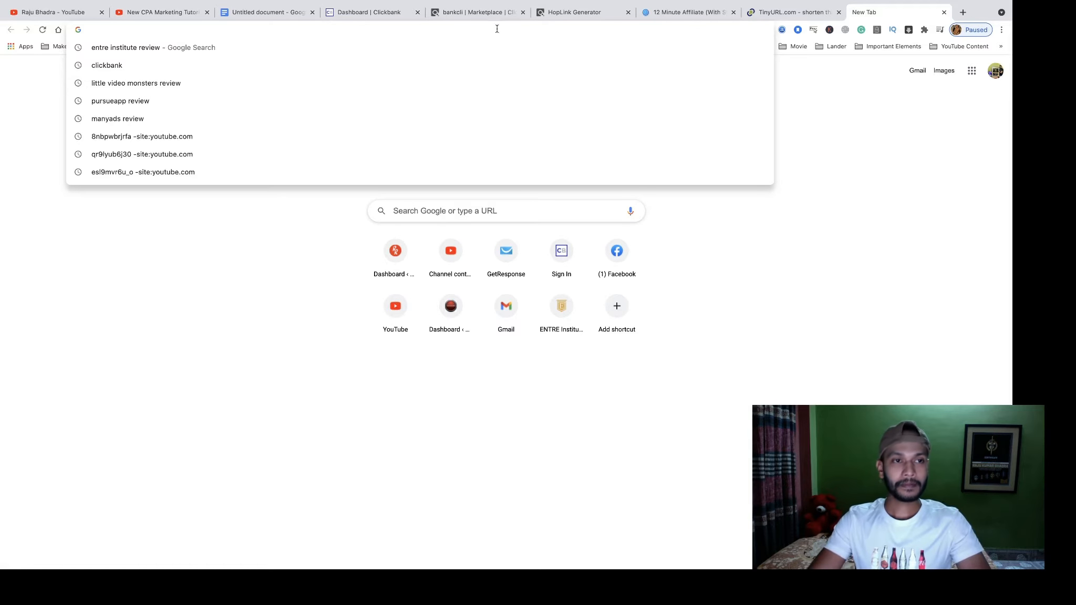
pyautogui.click(55, 76)
pyautogui.click(89, 49)
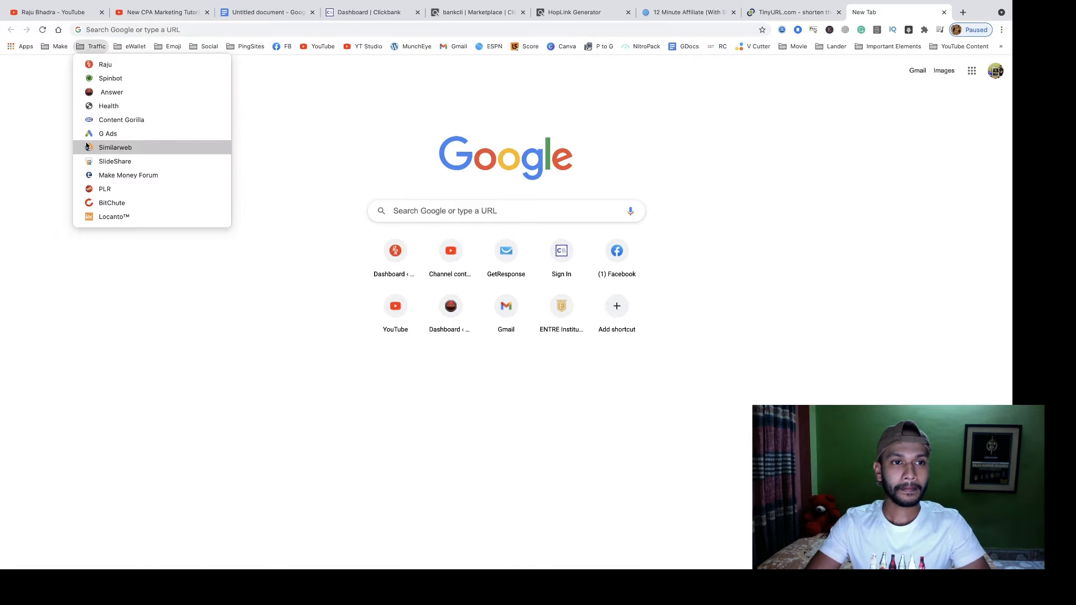
pyautogui.click(103, 215)
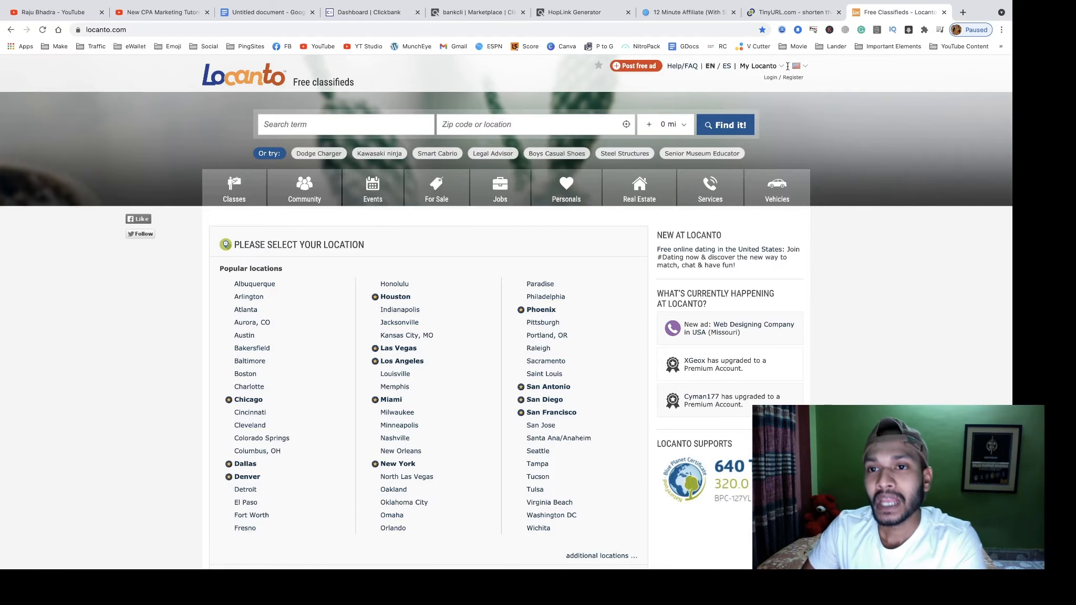
# - Log in to the Locanto account and start a new free ad, ready at its title entry
pyautogui.click(803, 66)
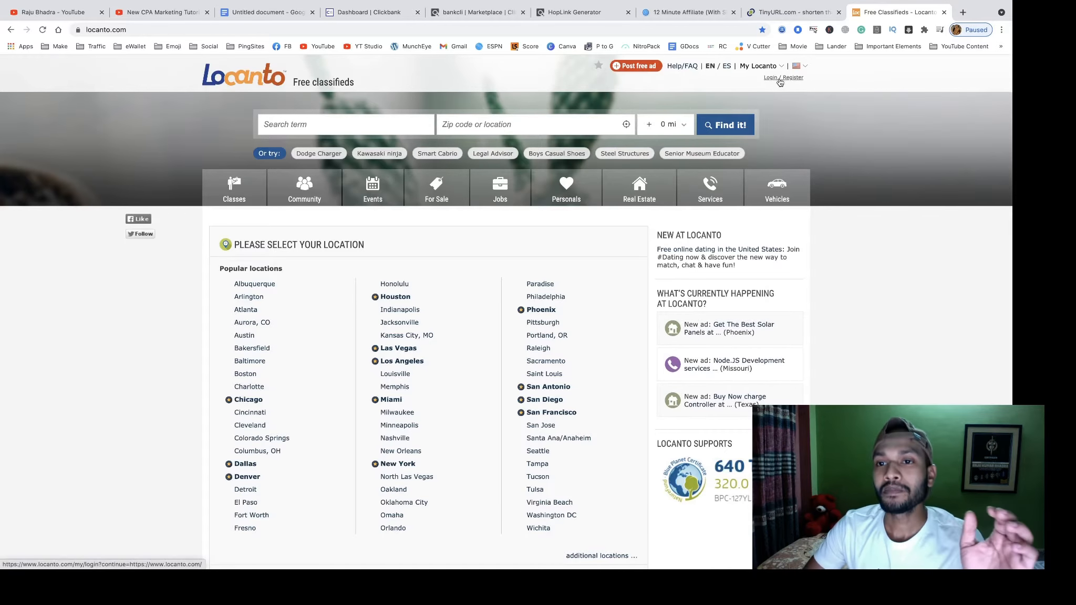
pyautogui.click(780, 82)
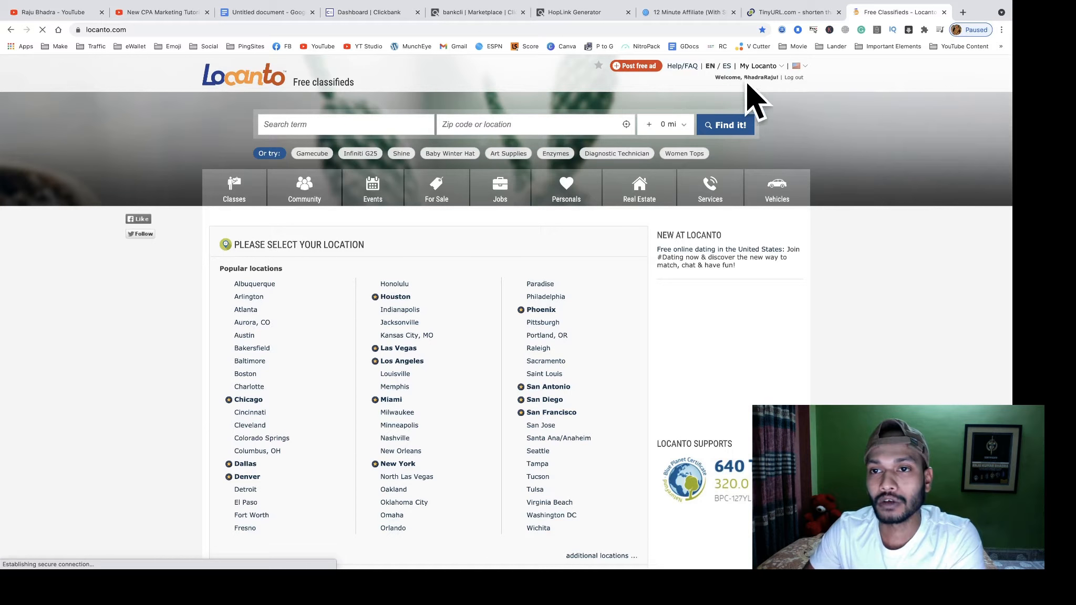
pyautogui.click(808, 67)
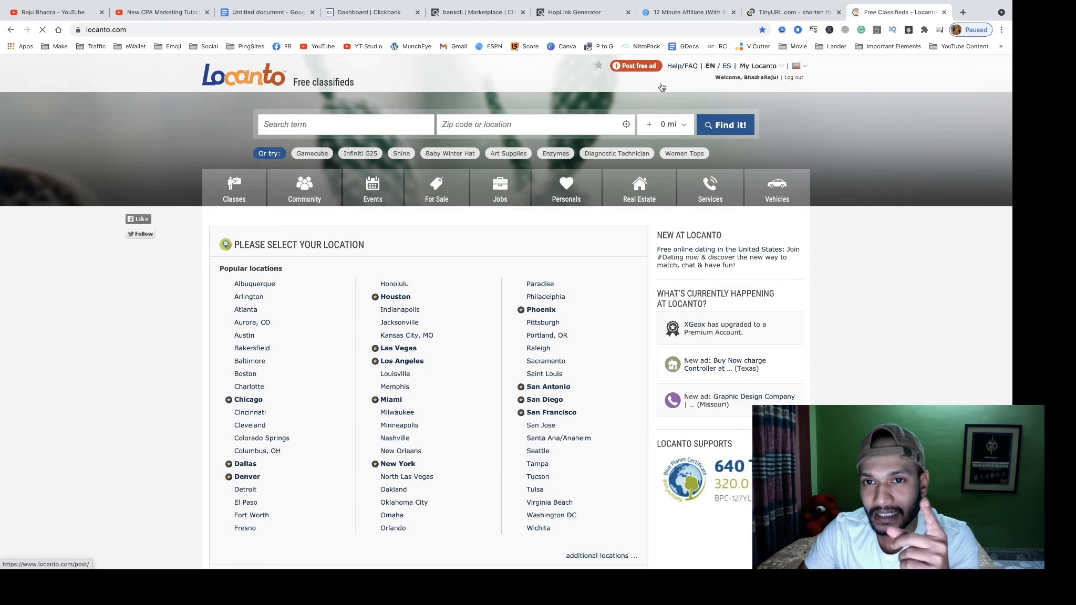
pyautogui.click(637, 72)
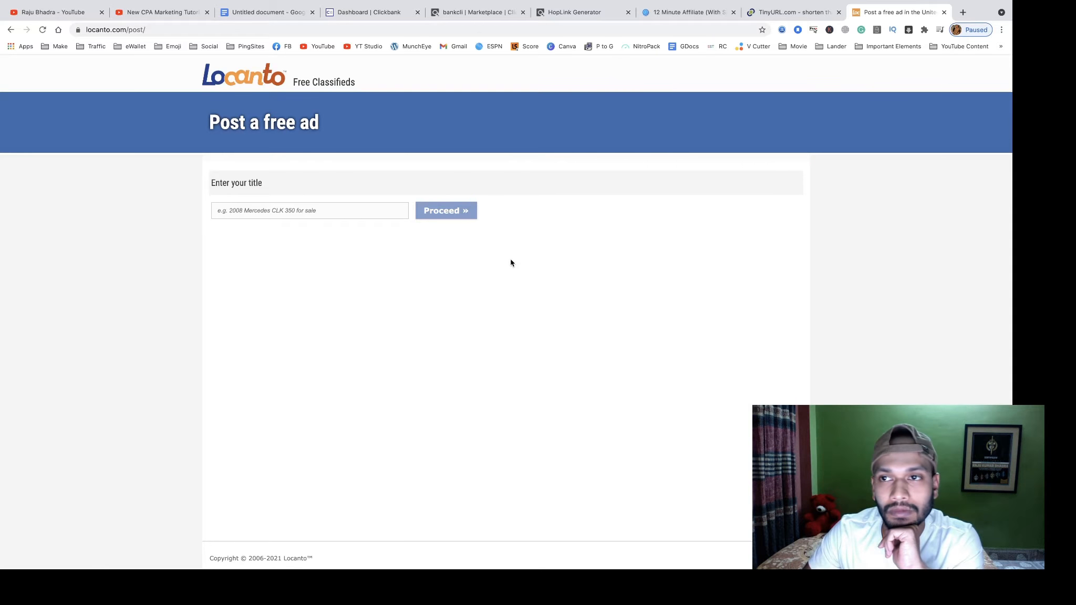
pyautogui.click(282, 212)
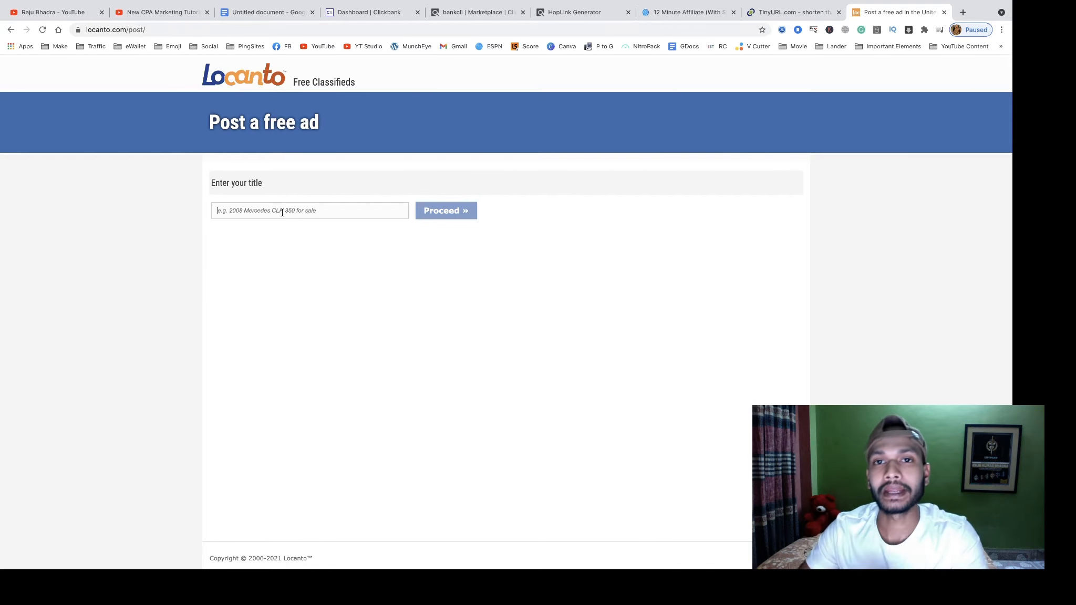
# - Review the 12 Minute Affiliate sales page, including its headline, feature list, pricing, three steps and user results
pyautogui.click(682, 11)
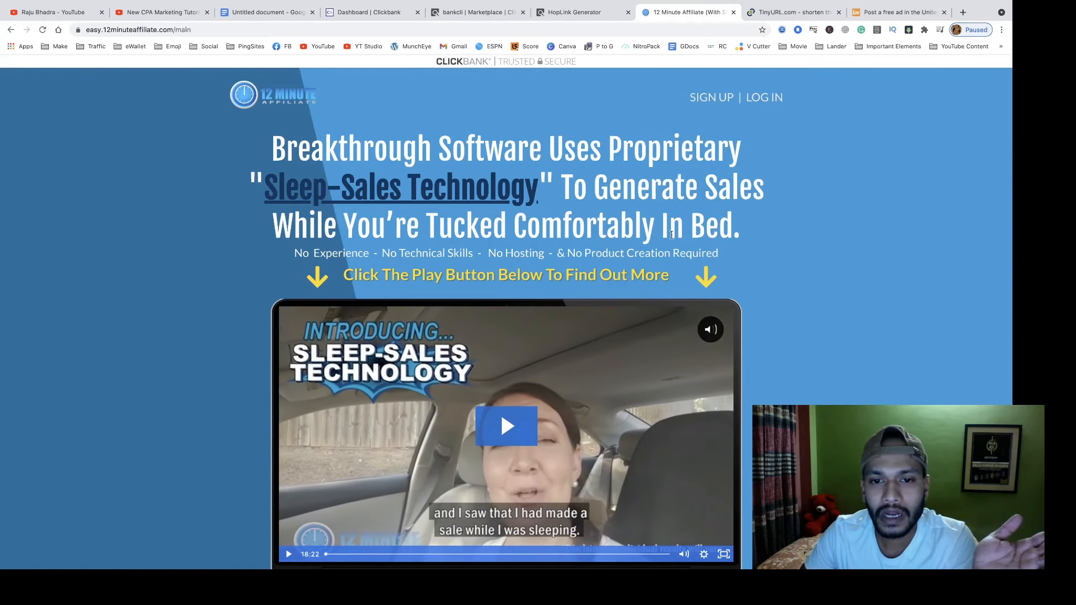
pyautogui.scroll(-10, 566, 279)
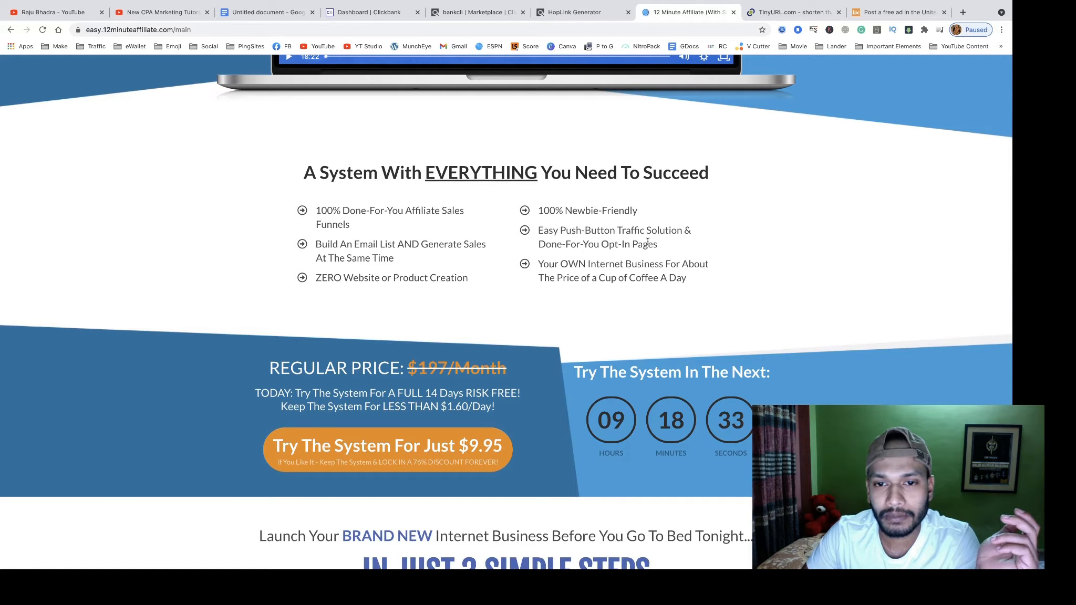
pyautogui.scroll(-3, 624, 256)
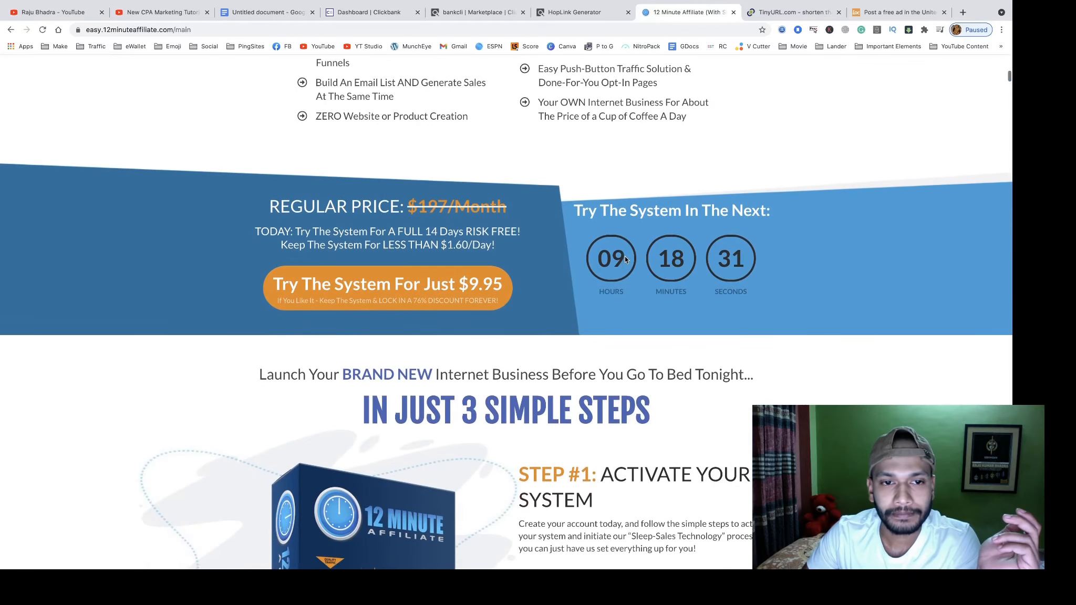
pyautogui.scroll(-2, 526, 273)
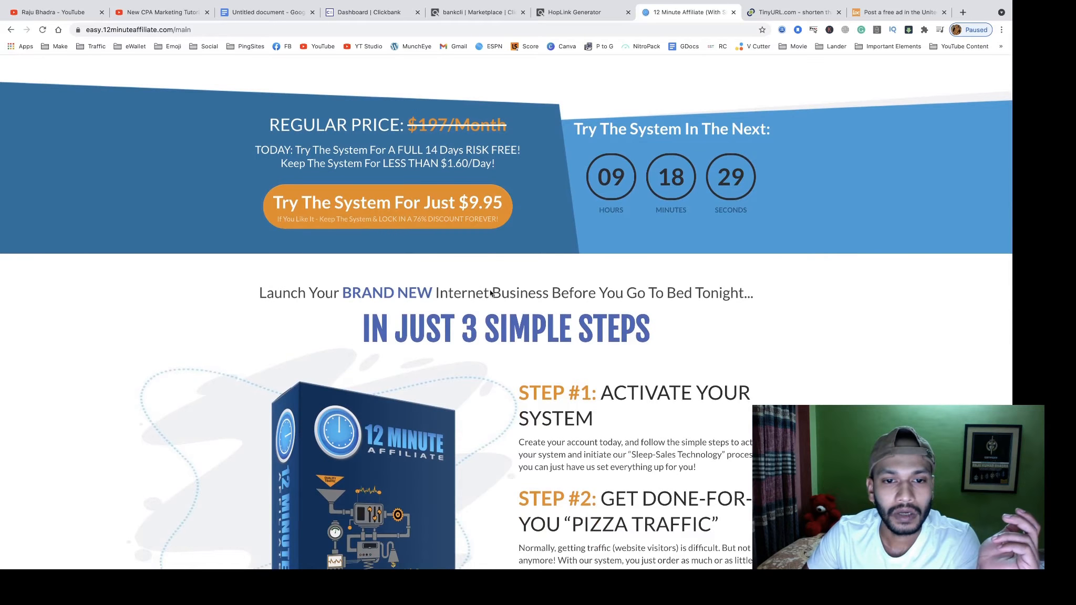
pyautogui.scroll(-1, 472, 305)
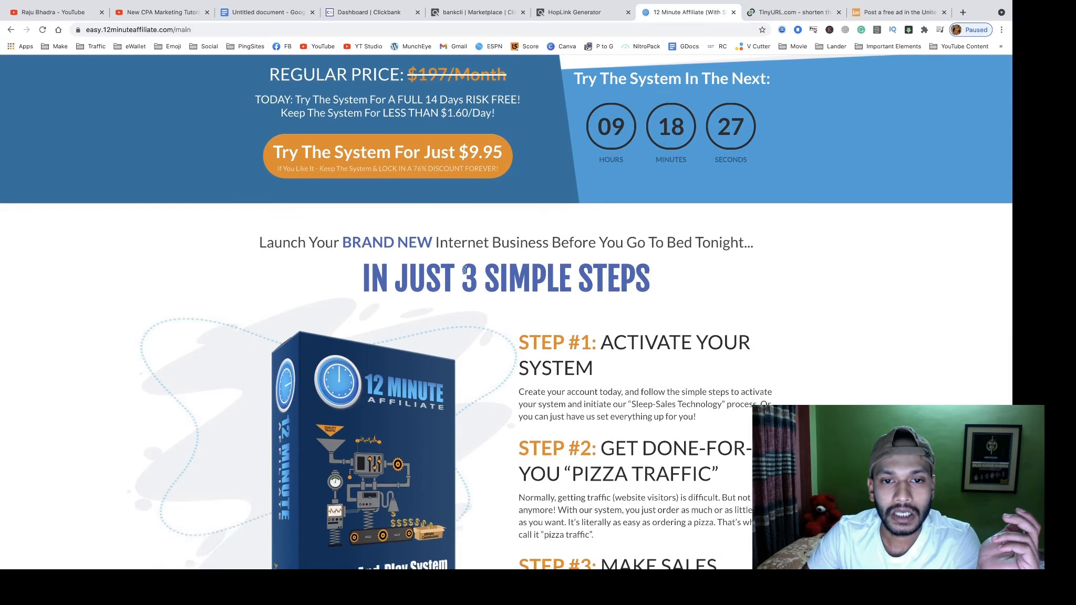
pyautogui.scroll(-4, 526, 263)
pyautogui.scroll(-10, 574, 283)
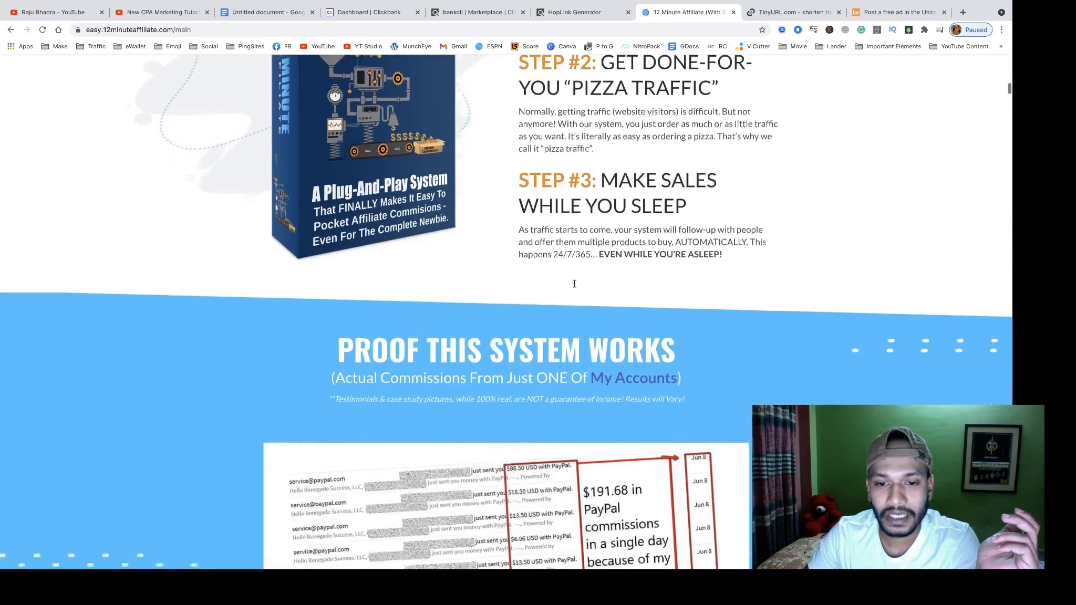
pyautogui.scroll(-4, 574, 283)
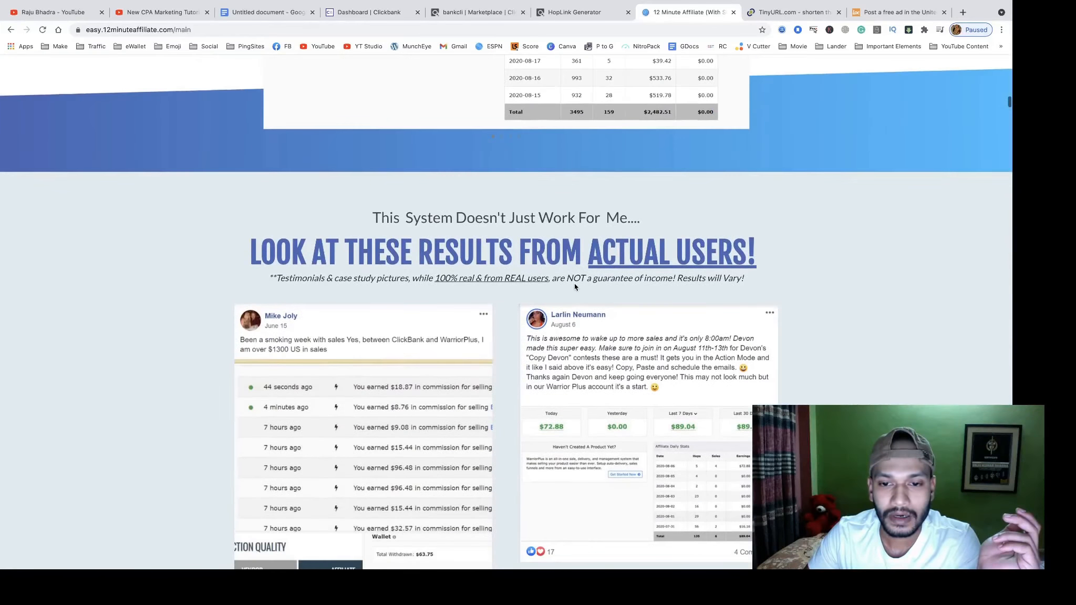
pyautogui.scroll(15, 574, 283)
pyautogui.scroll(5, 574, 283)
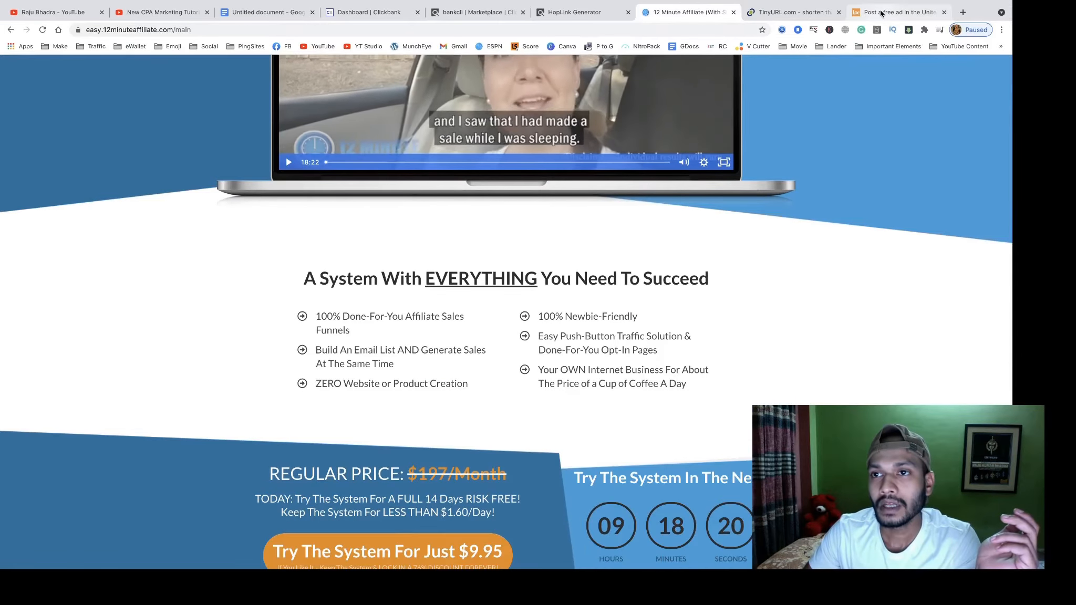
# - Enter "Make Affiliate Commissions Within 12 Minutes" as the Locanto ad title and proceed to category selection
pyautogui.click(881, 13)
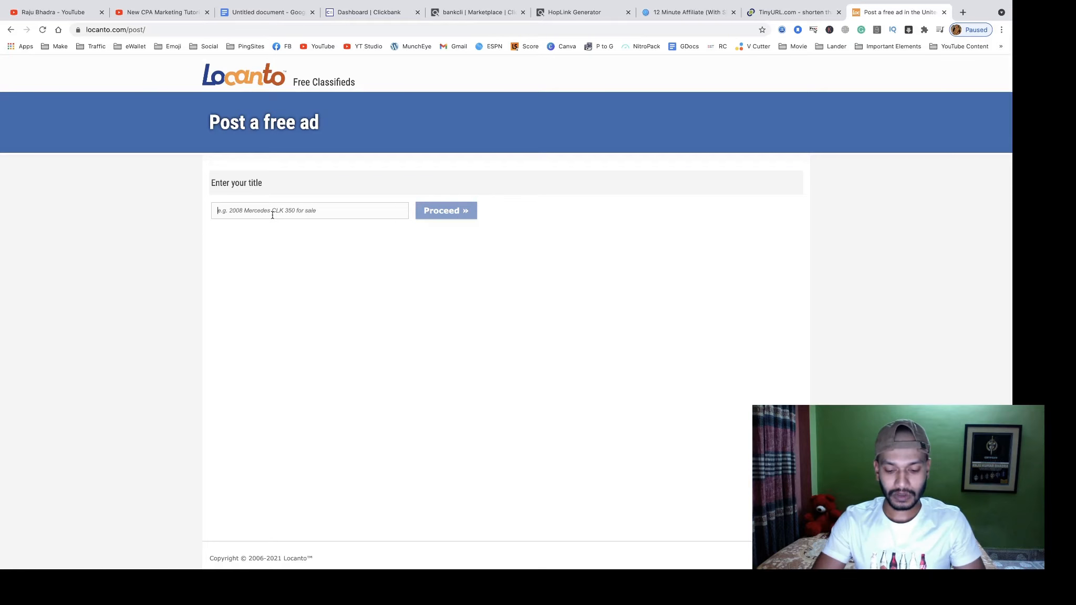
pyautogui.write('Make Affiliate Commissions Within')
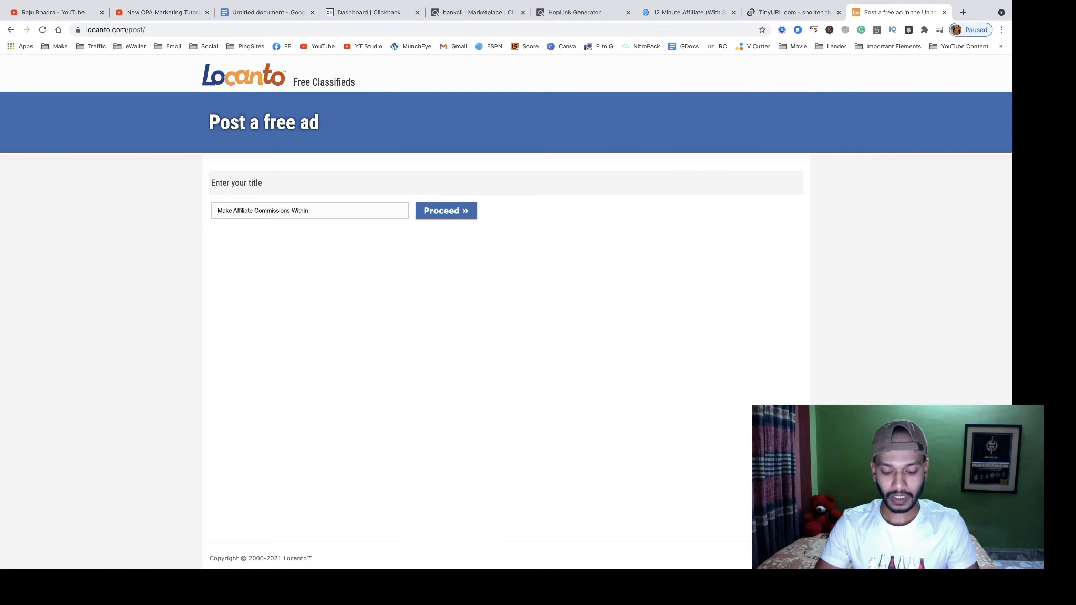
pyautogui.write('12 Minut')
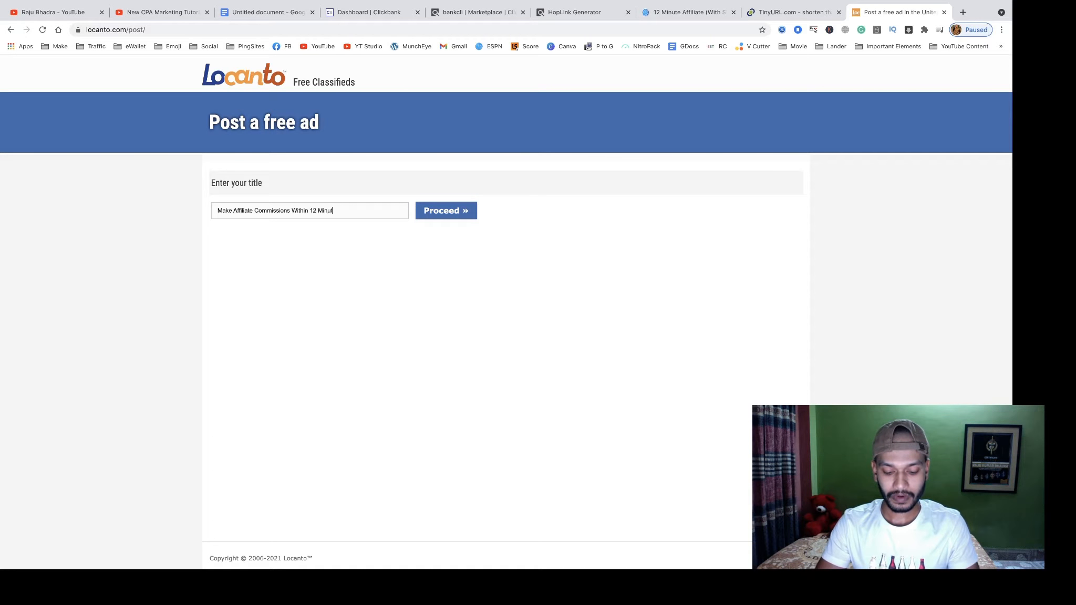
pyautogui.write('es')
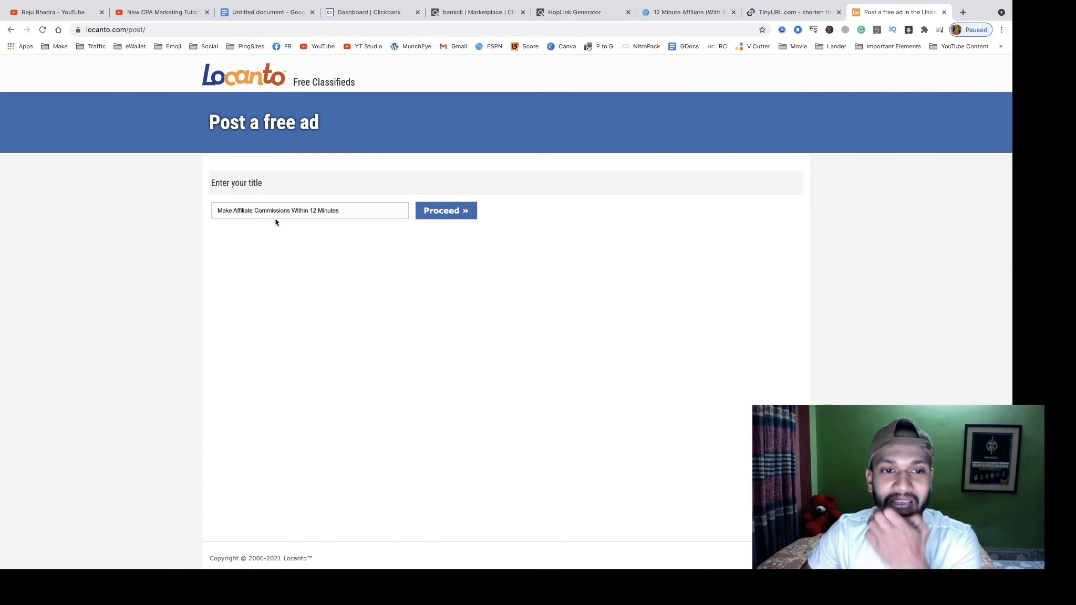
pyautogui.scroll(5, 288, 220)
pyautogui.scroll(-2, 288, 220)
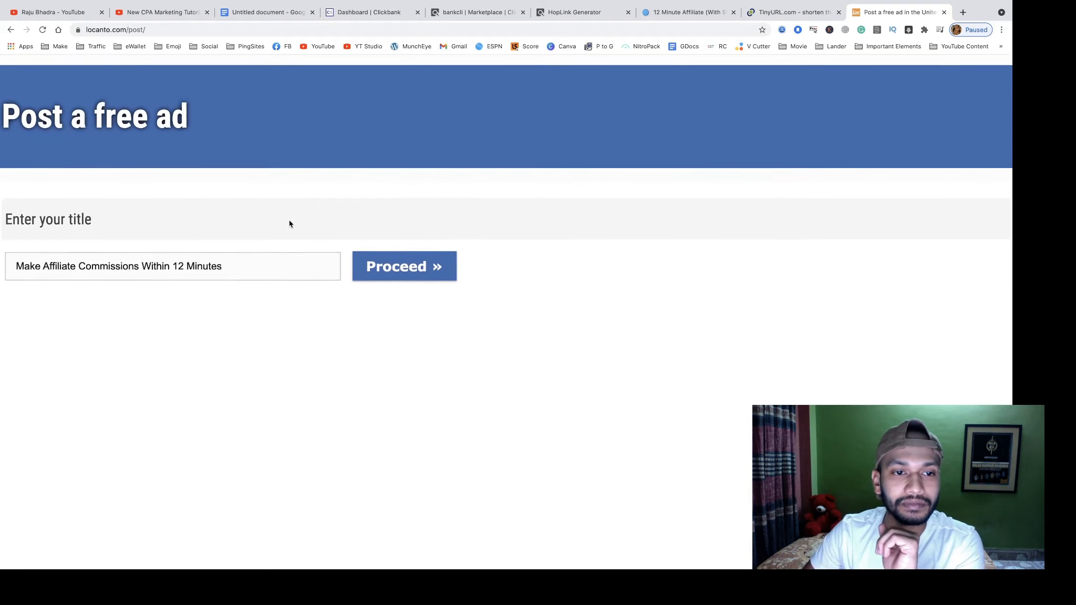
pyautogui.hscroll(-3, 289, 220)
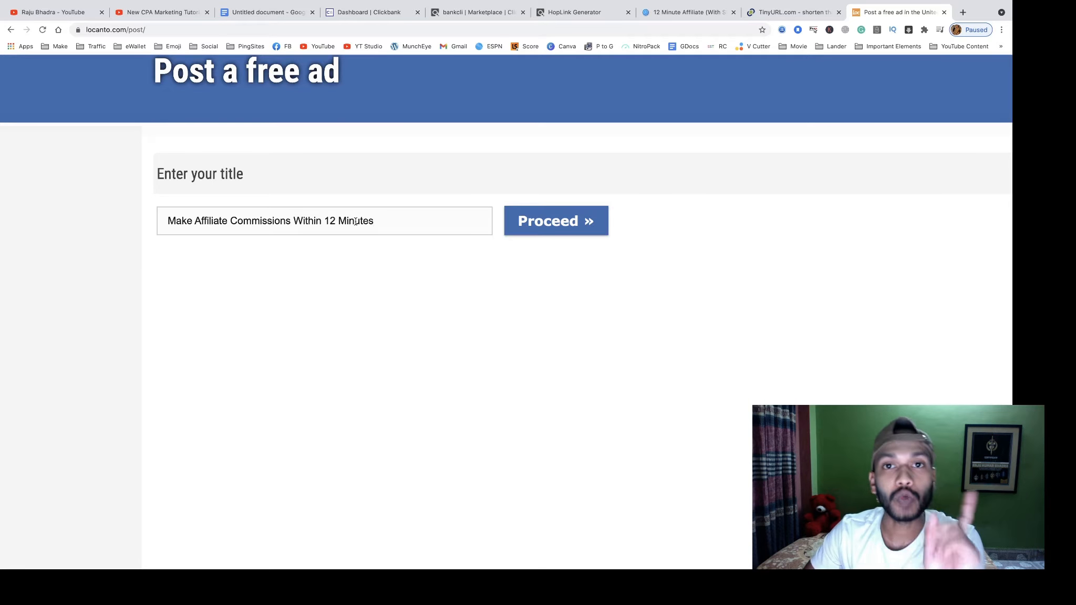
pyautogui.click(557, 233)
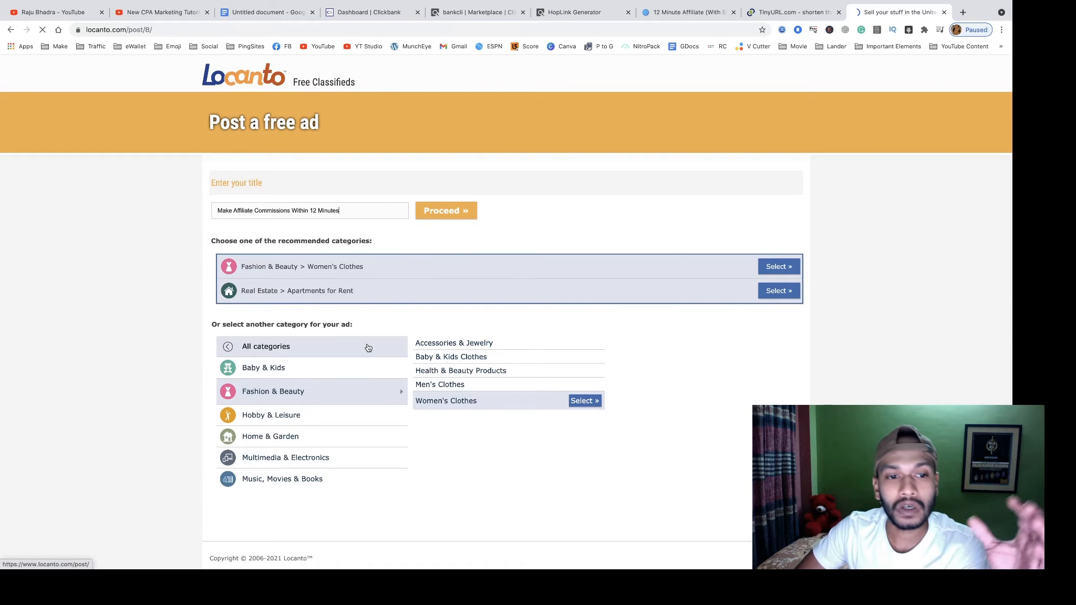
# - Return to all ad categories and file the ad under Jobs > Marketing, Advertising & PR
pyautogui.click(270, 347)
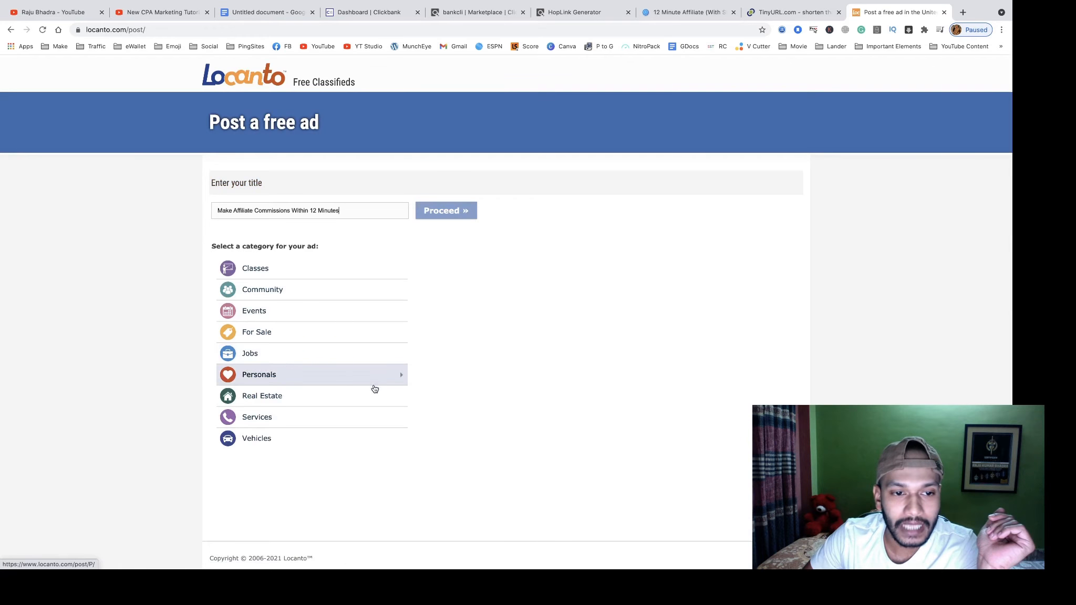
pyautogui.click(252, 355)
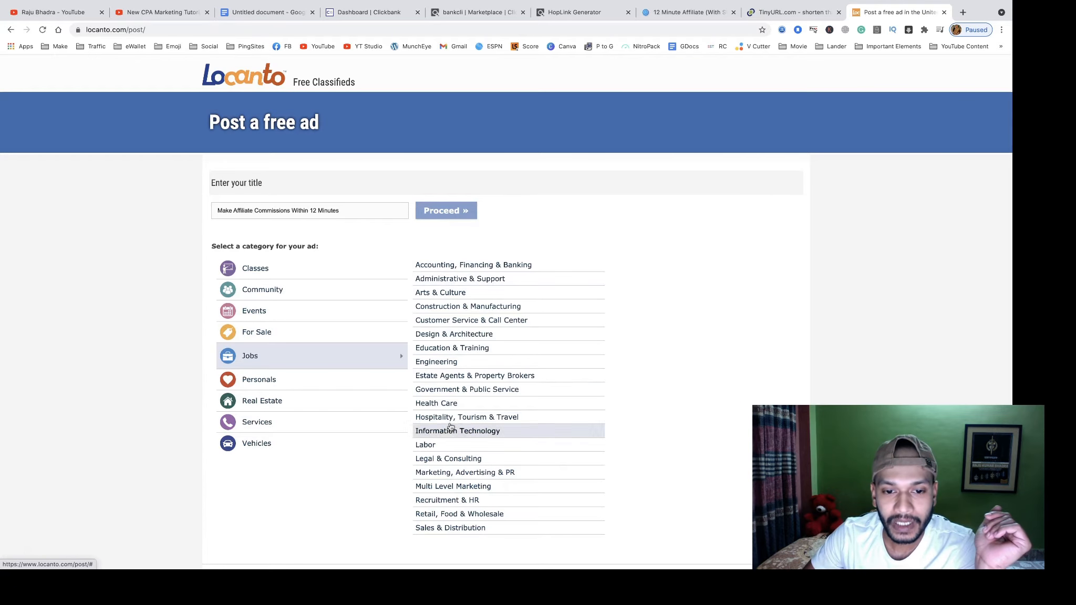
pyautogui.click(494, 476)
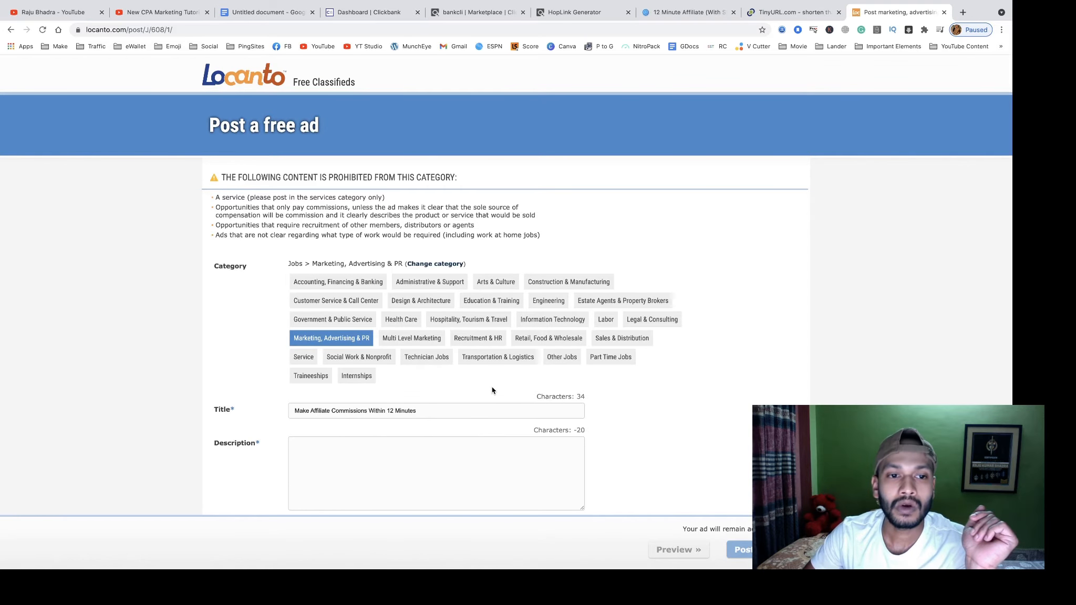
# - Examine the ad form's Title, Description and image fields, with the cursor placed in the empty description
pyautogui.scroll(-3, 492, 387)
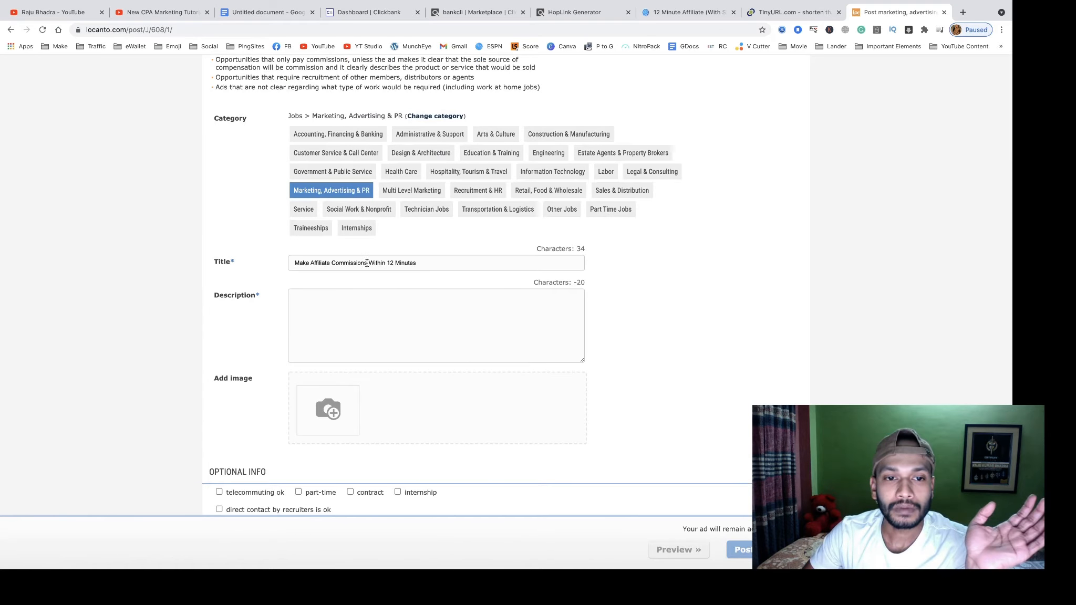
pyautogui.press('Tab')
pyautogui.click(313, 164)
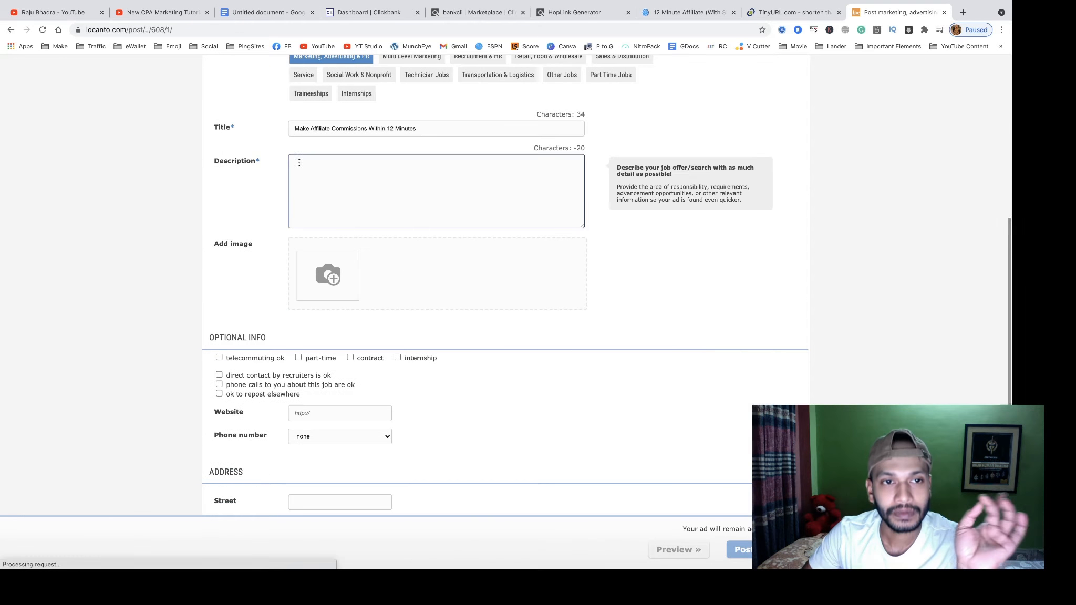
pyautogui.click(314, 129)
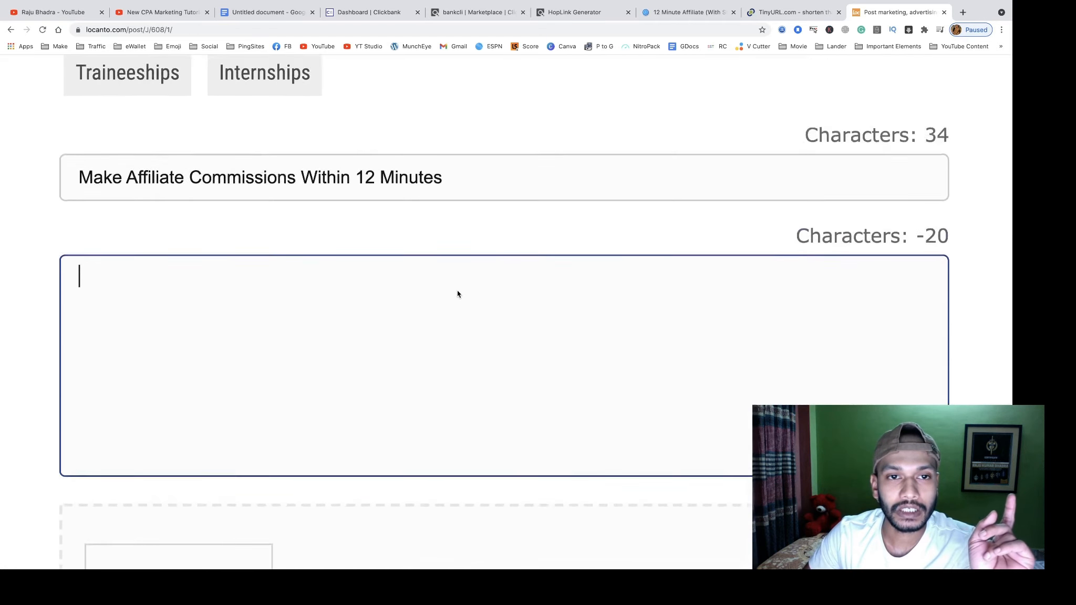
pyautogui.scroll(2, 457, 294)
pyautogui.hscroll(-3, 179, 267)
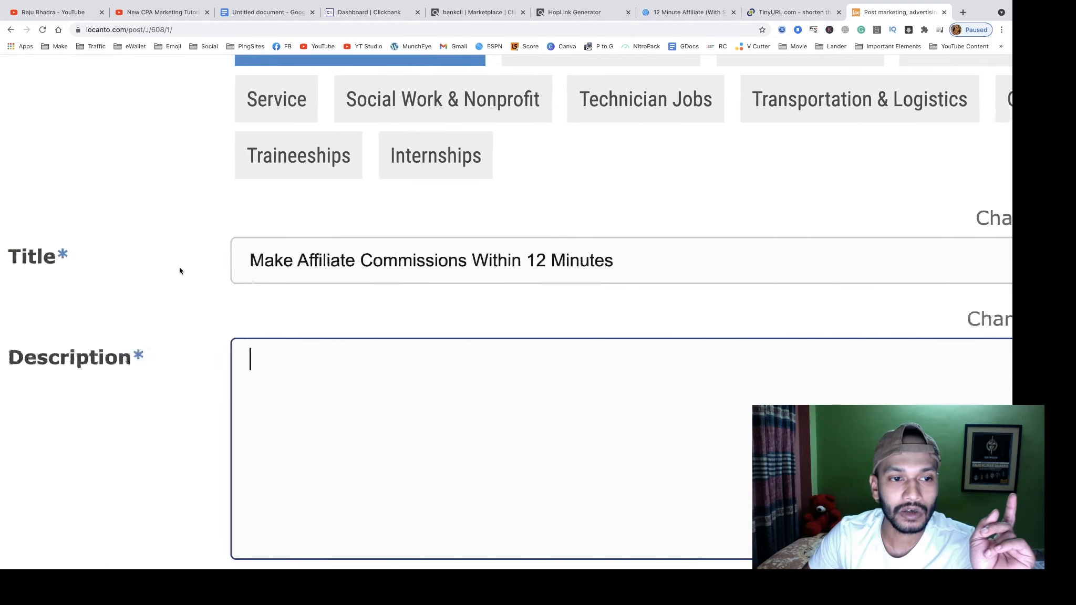
pyautogui.hscroll(-3, 179, 270)
pyautogui.scroll(-3, 627, 279)
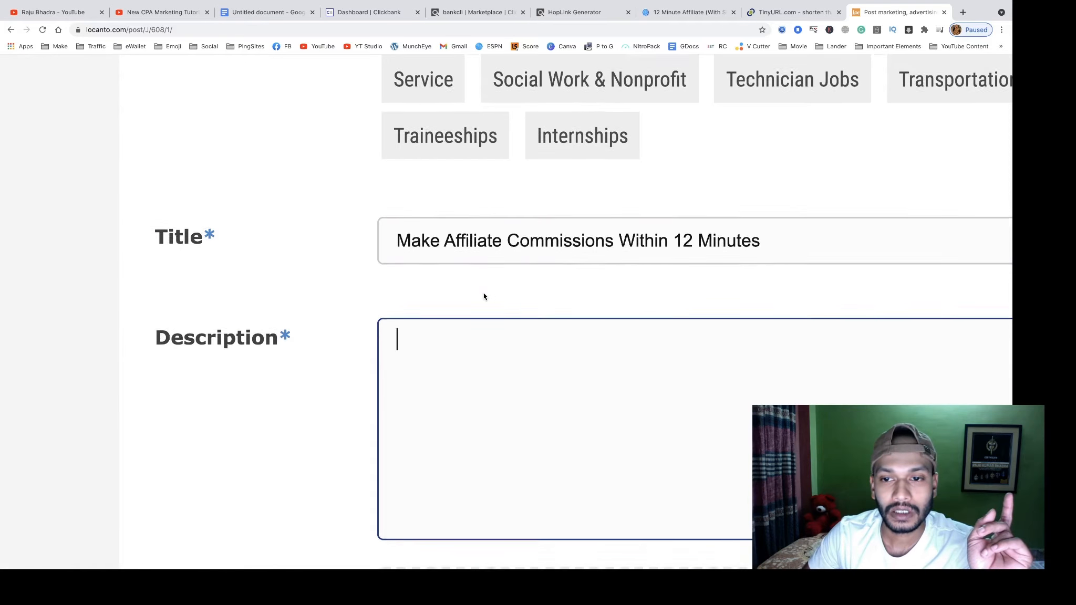
pyautogui.scroll(-5, 476, 297)
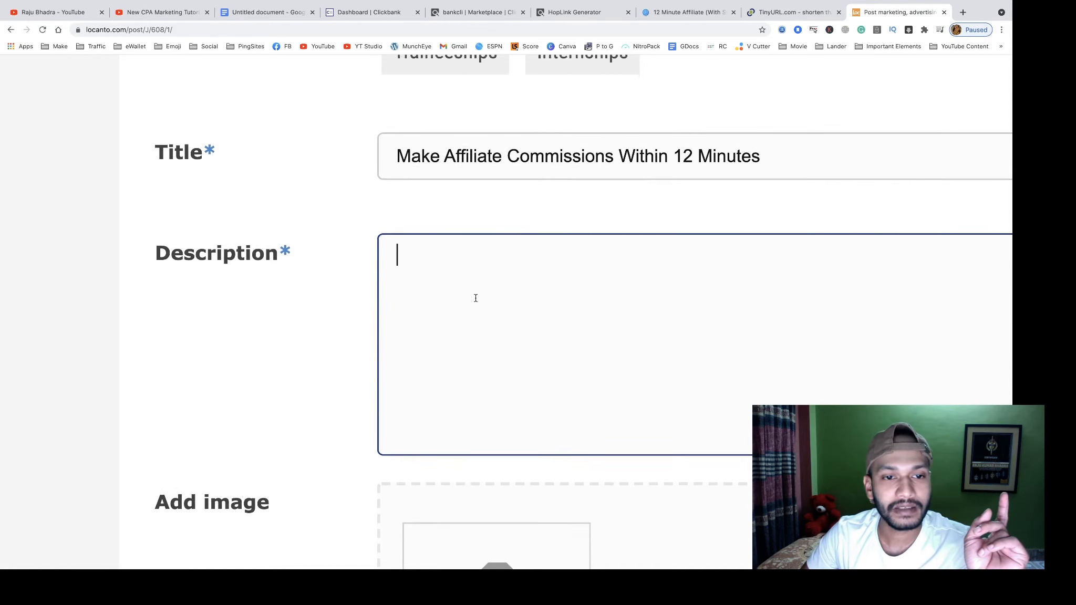
pyautogui.keyDown('ctrl'); pyautogui.scroll(-5, 418, 162); pyautogui.keyUp('ctrl')
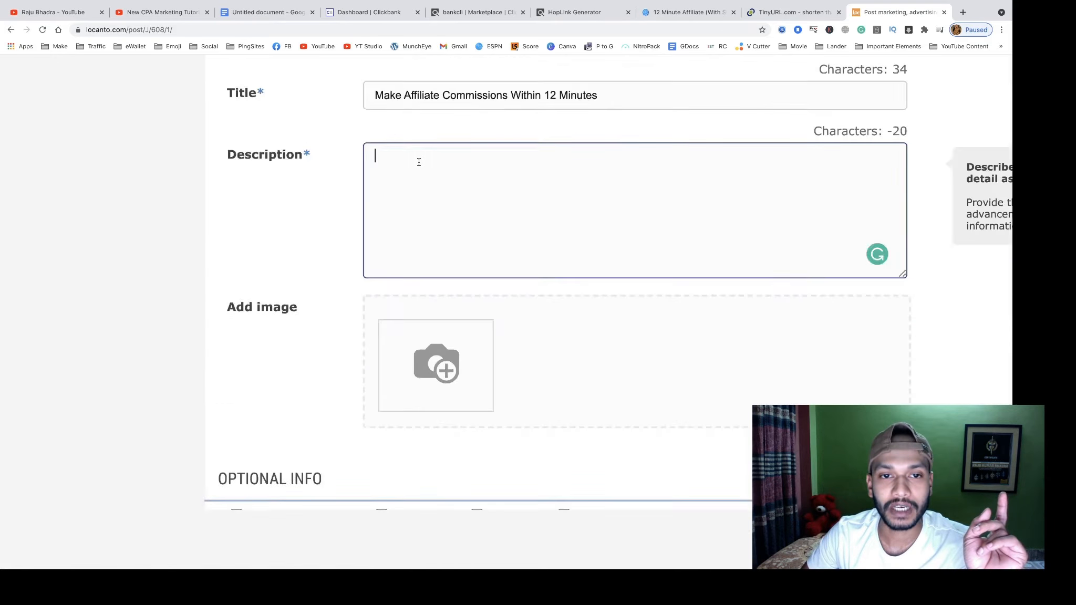
# - Copy the full "Breakthrough Software Uses Proprietary" headline from the 12 Minute Affiliate sales page
pyautogui.click(688, 12)
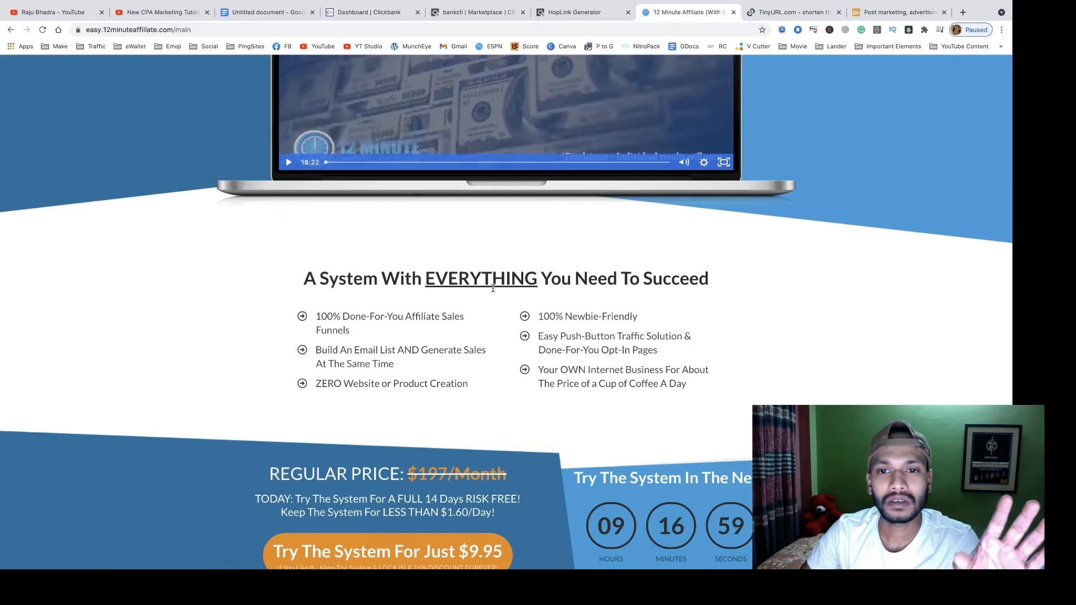
pyautogui.scroll(-2, 571, 315)
pyautogui.scroll(8, 571, 315)
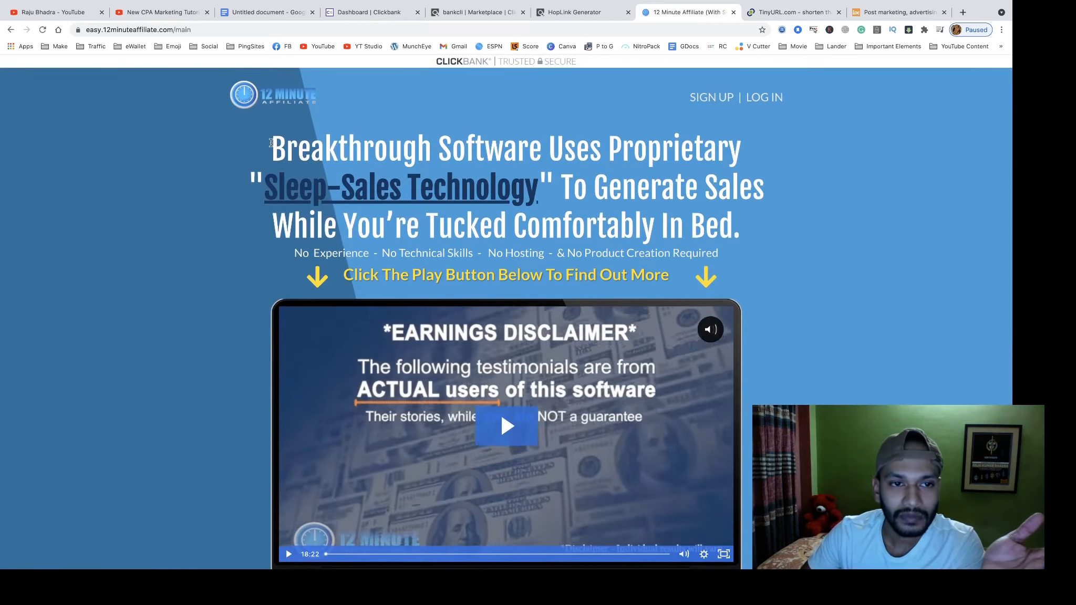
pyautogui.moveTo(273, 146); pyautogui.dragTo(743, 222)
pyautogui.press('super+c')
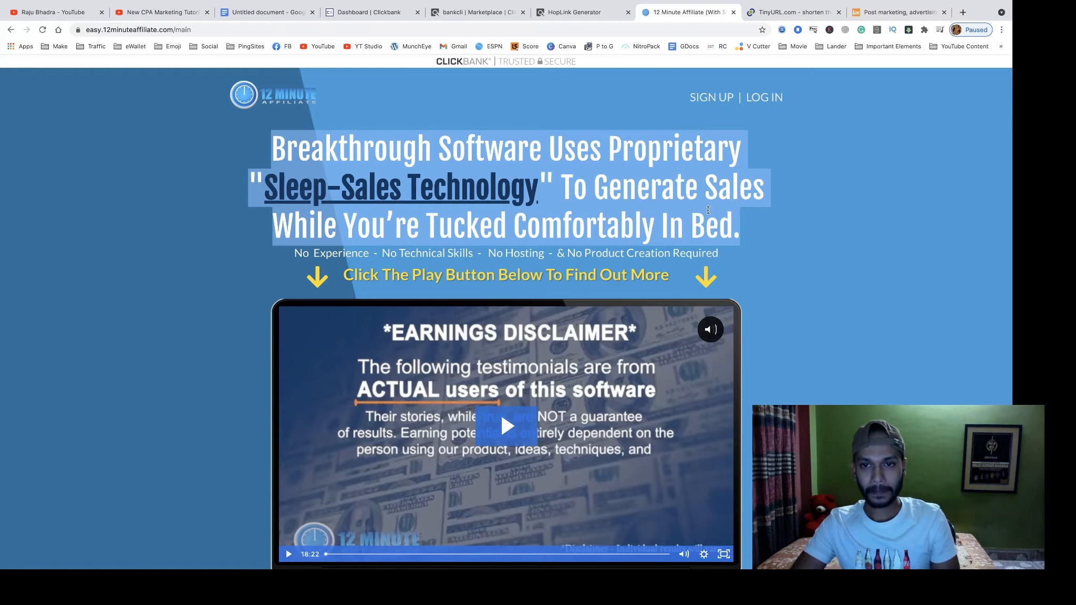
# - Paste the headline into a blank browser tab's address bar, copy it again as plain text, and return to the Locanto ad form
pyautogui.click(962, 12)
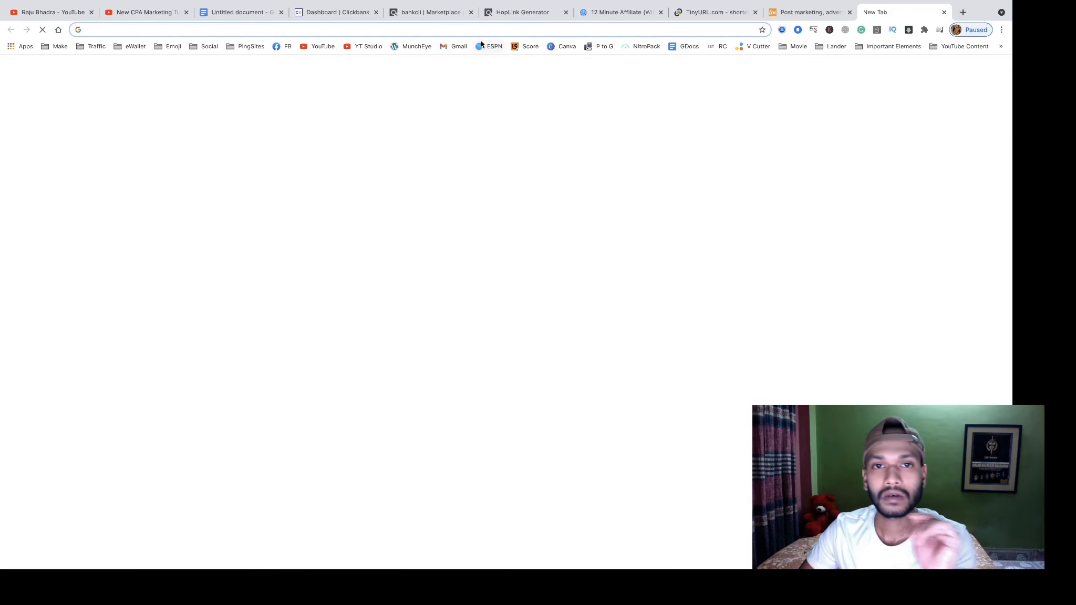
pyautogui.rightClick(453, 32)
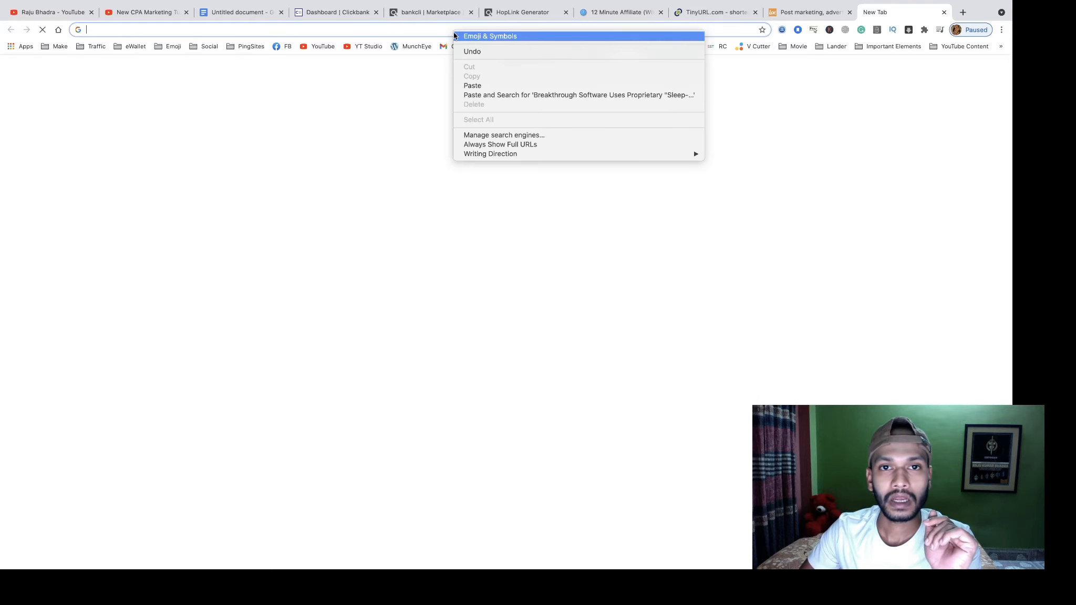
pyautogui.click(474, 84)
pyautogui.moveTo(290, 30); pyautogui.dragTo(292, 25)
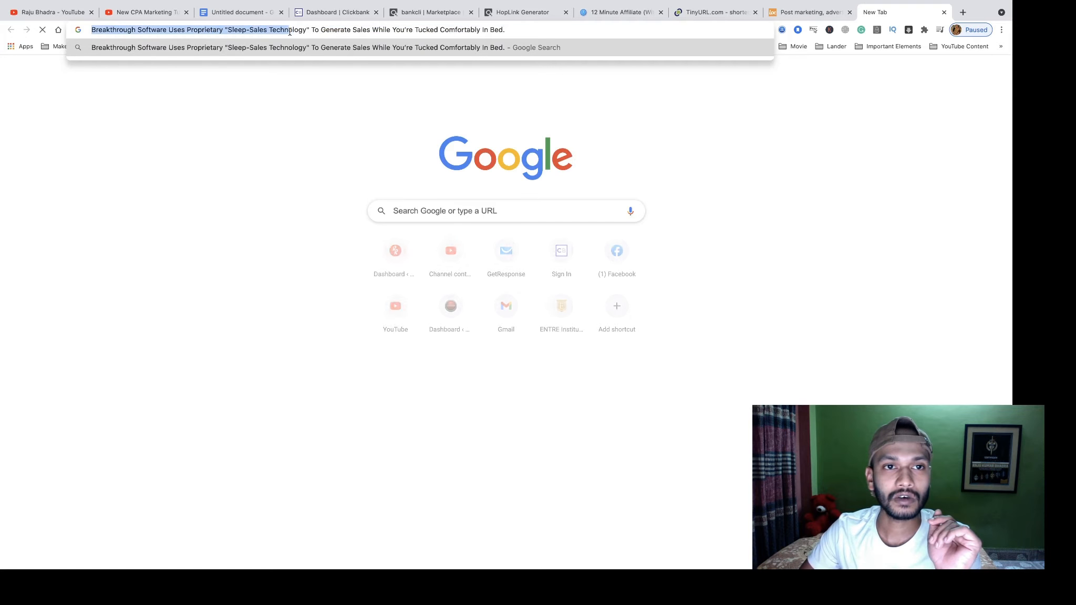
pyautogui.rightClick(292, 30)
pyautogui.click(279, 32)
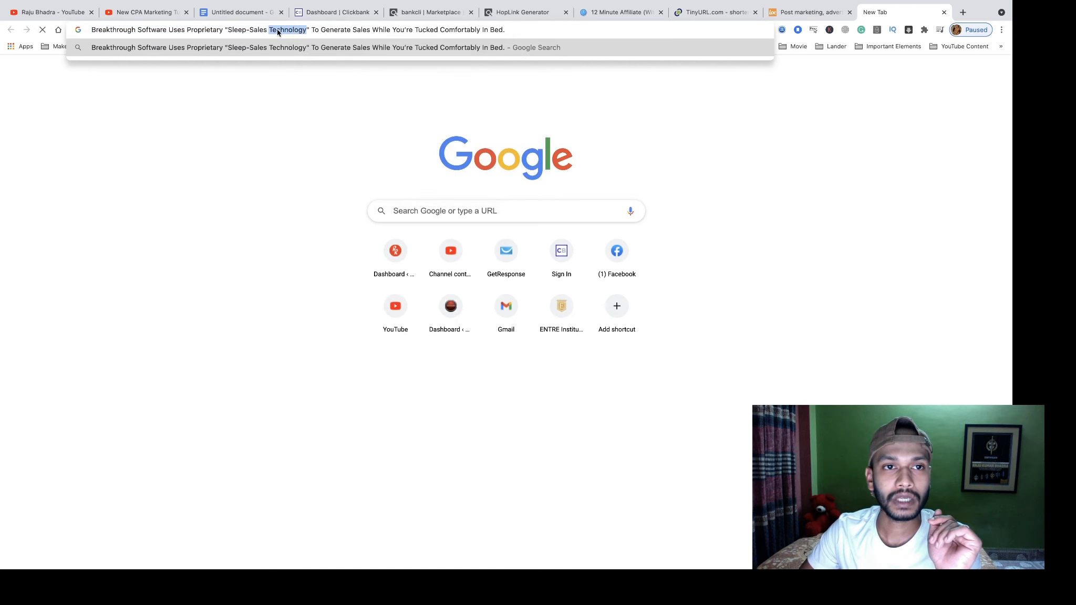
pyautogui.tripleClick(319, 30)
pyautogui.rightClick(319, 28)
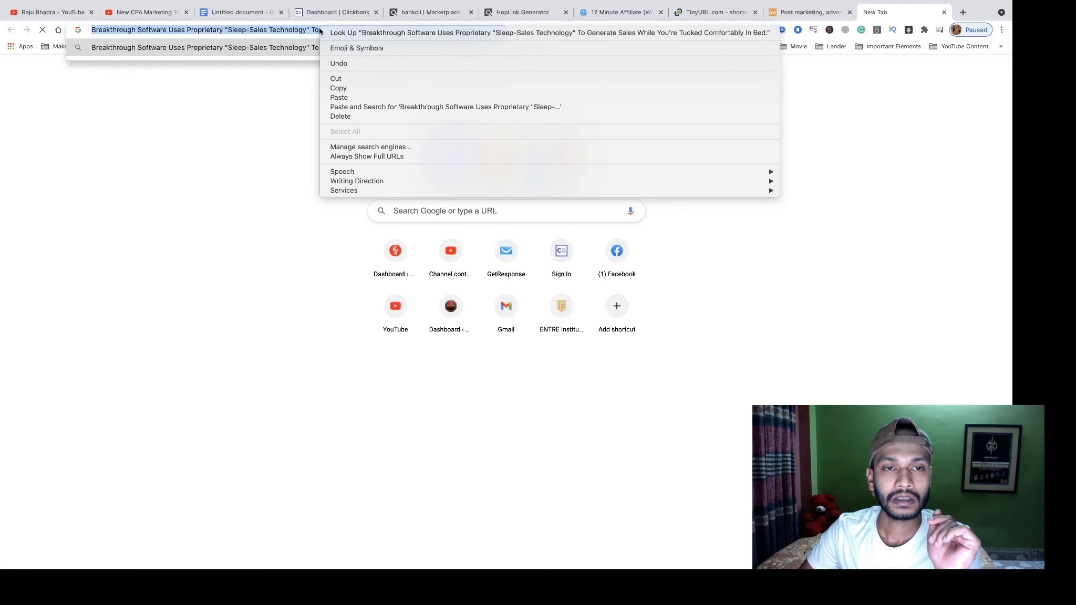
pyautogui.click(342, 89)
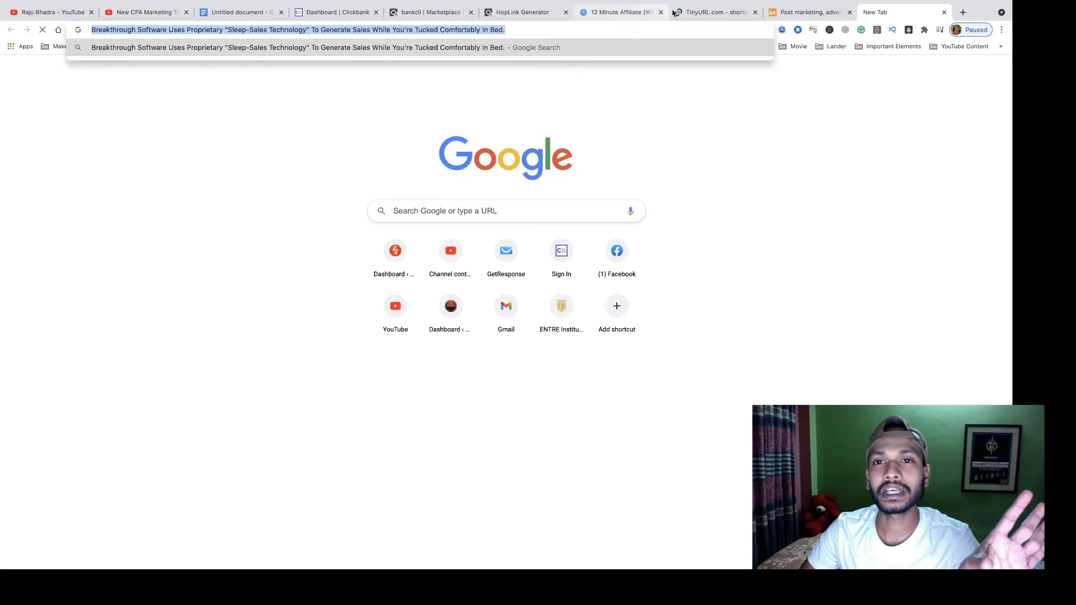
pyautogui.click(796, 12)
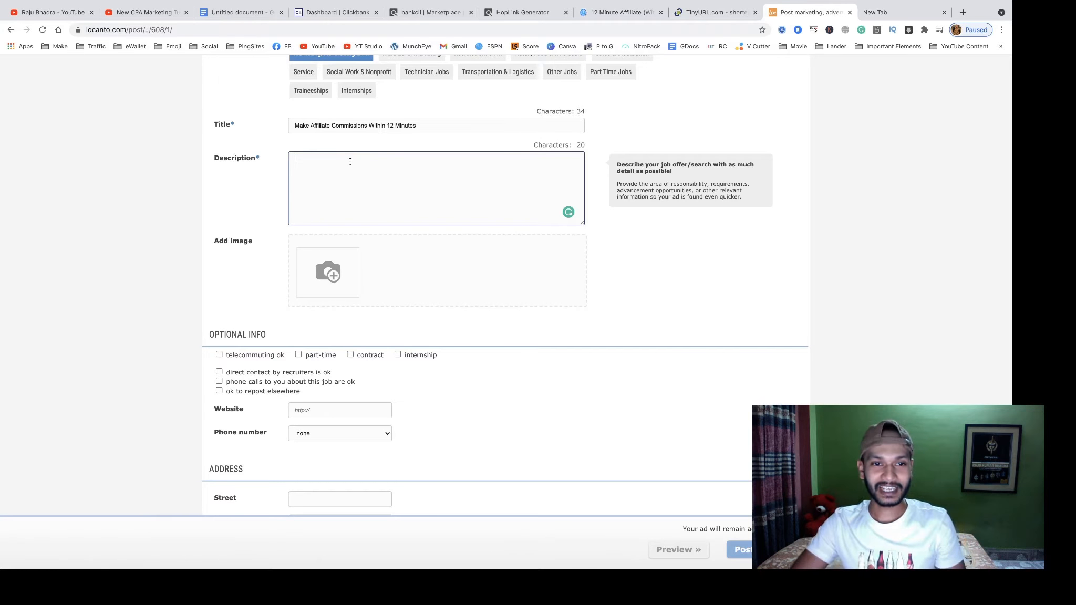
# - Paste the headline into the ad's description and copy the STEP #1 to STEP #3 text from the 12 Minute Affiliate sales page
pyautogui.press('super+v')
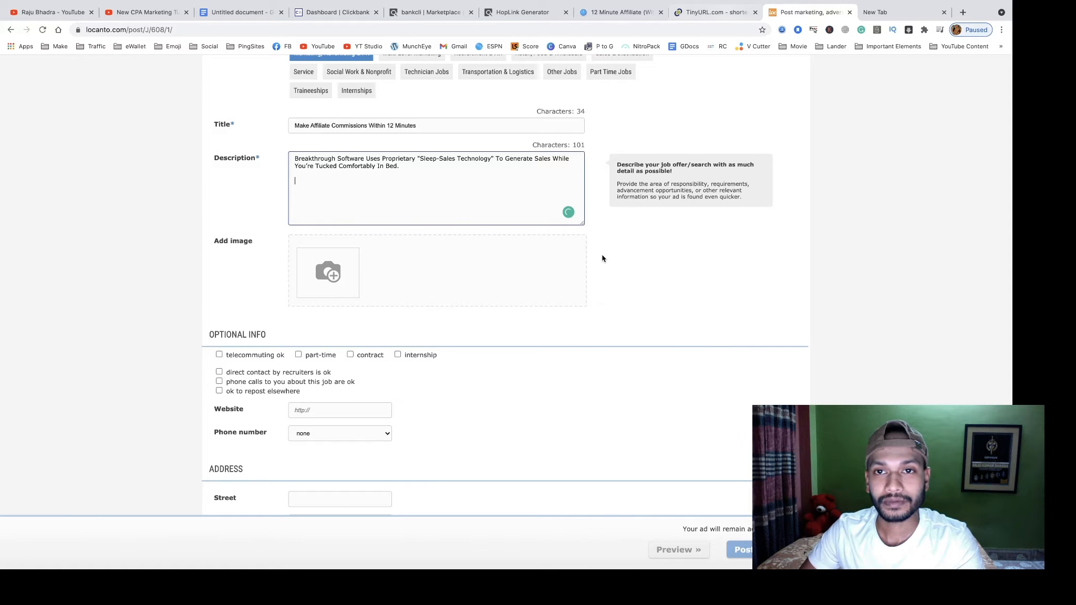
pyautogui.click(611, 13)
pyautogui.scroll(-5, 503, 283)
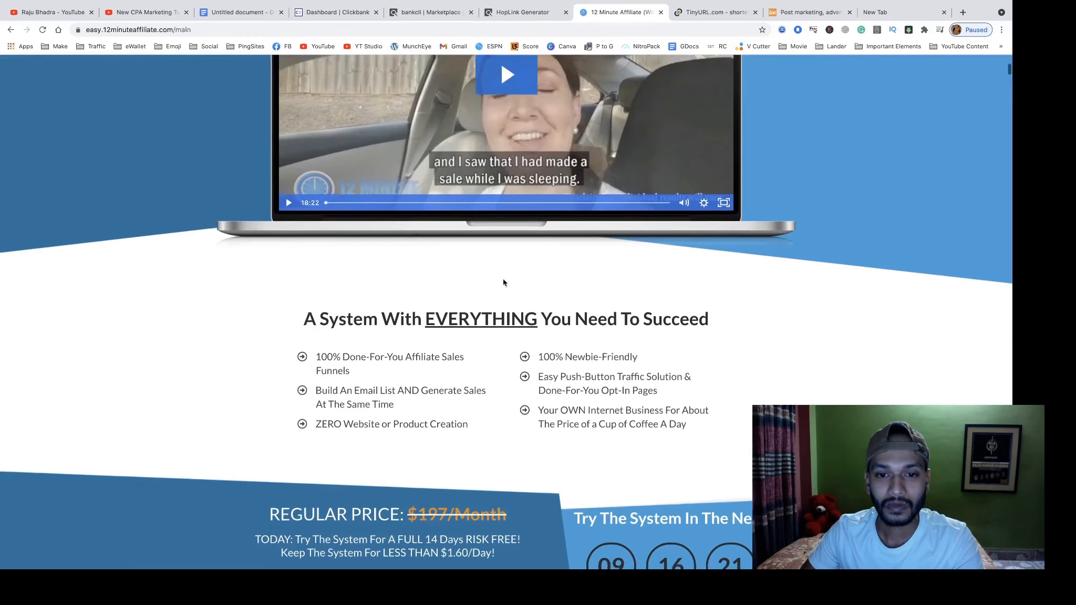
pyautogui.scroll(-12, 493, 282)
pyautogui.scroll(1, 484, 284)
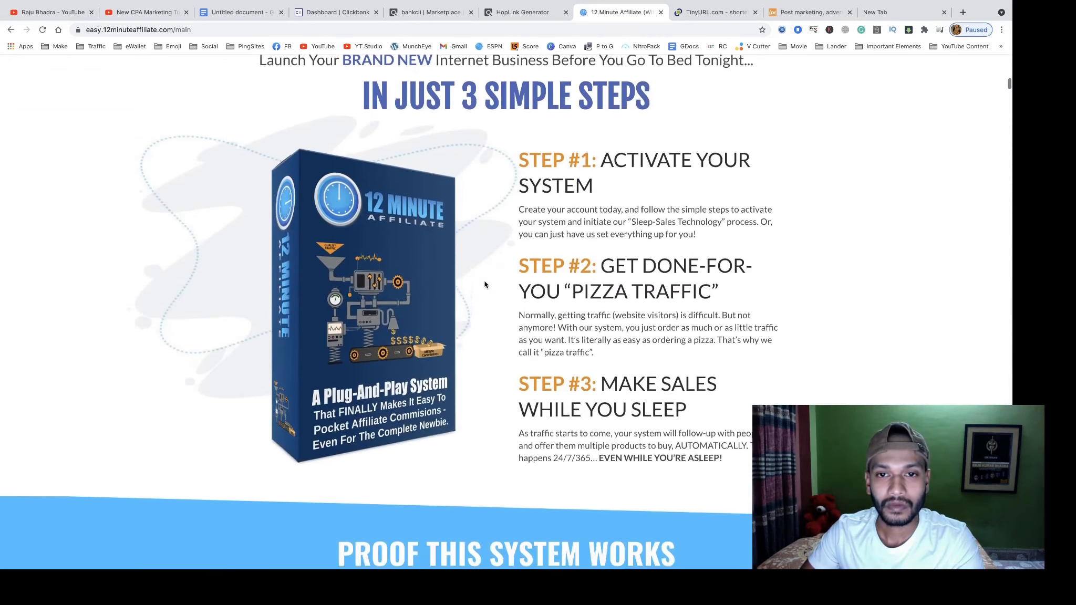
pyautogui.scroll(1, 485, 285)
pyautogui.moveTo(520, 184); pyautogui.dragTo(724, 489)
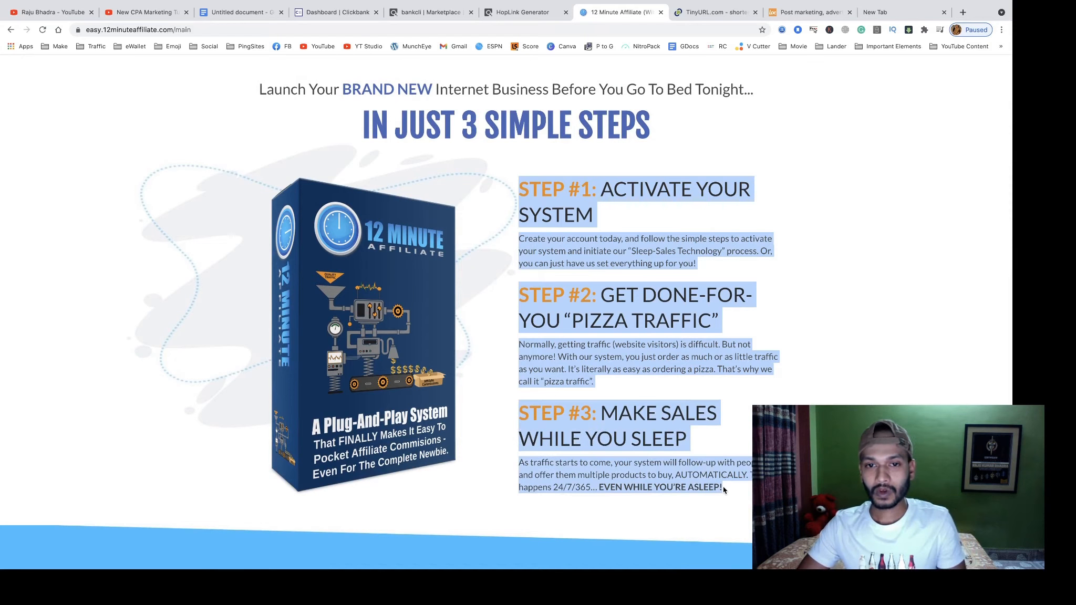
pyautogui.click(562, 242)
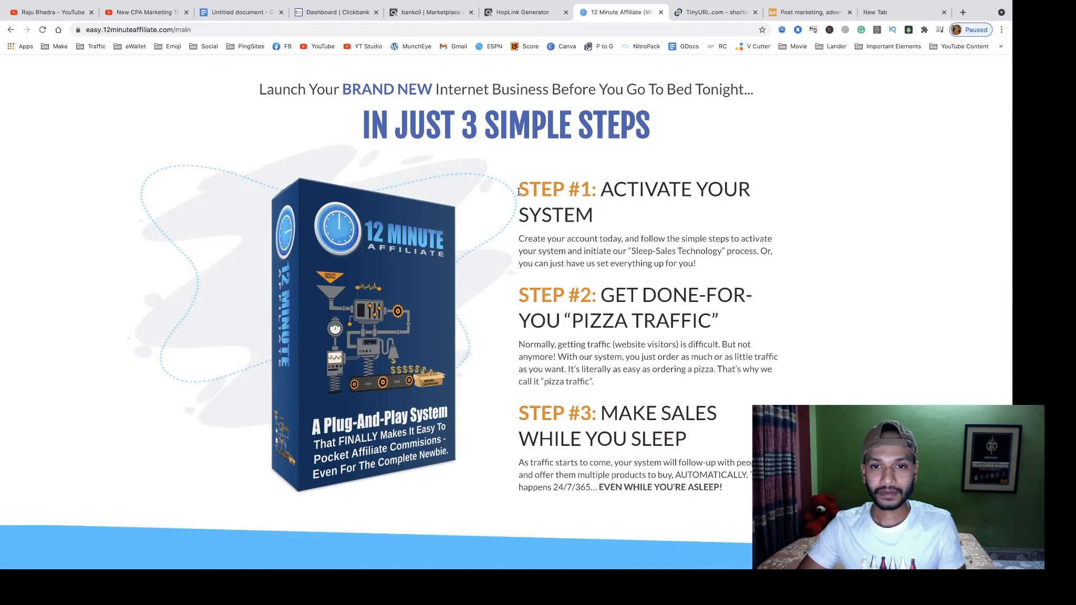
pyautogui.moveTo(518, 192); pyautogui.dragTo(712, 487)
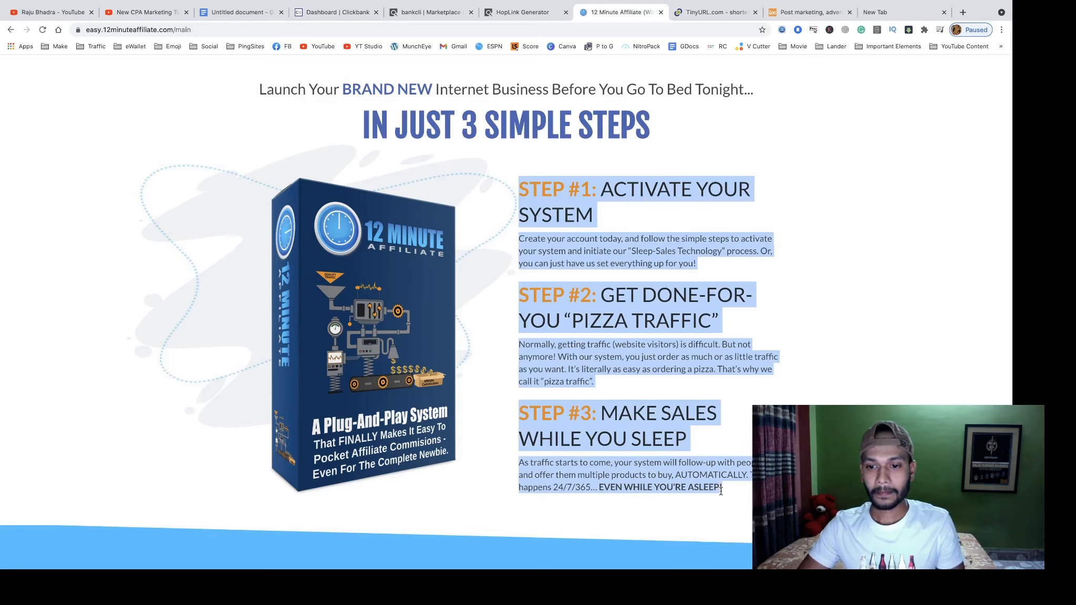
# - Replace the blank tab's address bar text with the three-step copy, recopy it as plain text, and paste it below the headline in the Locanto description
pyautogui.click(874, 12)
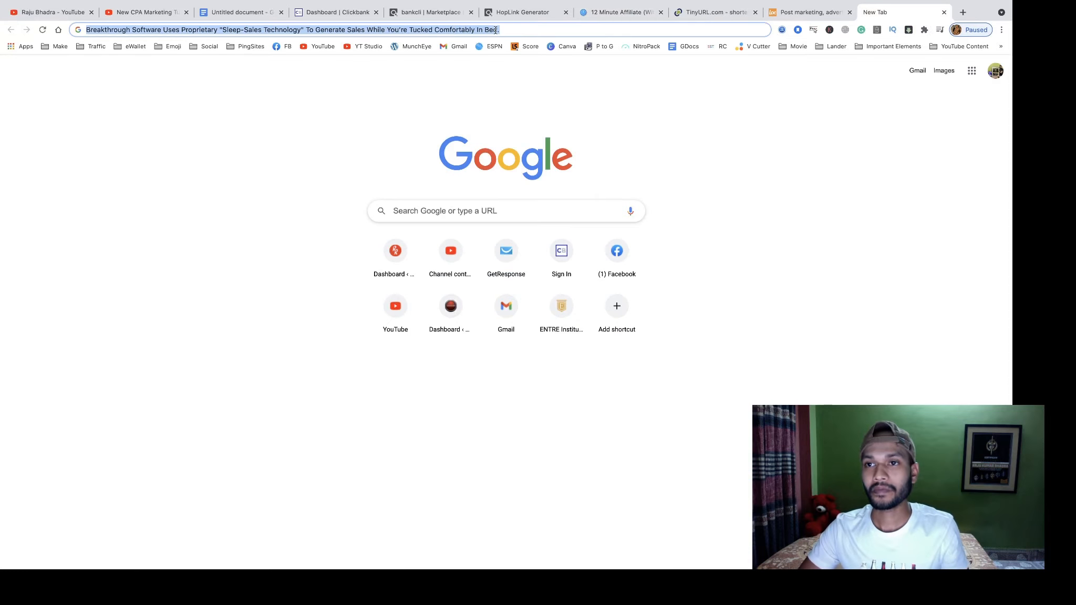
pyautogui.rightClick(447, 30)
pyautogui.click(464, 100)
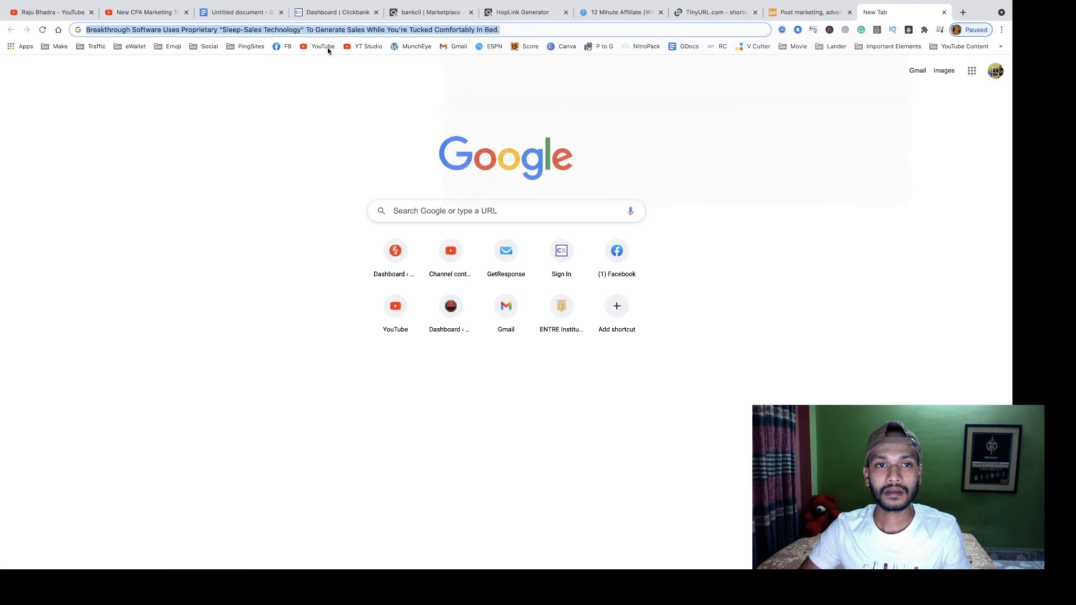
pyautogui.tripleClick(310, 32)
pyautogui.click(311, 31)
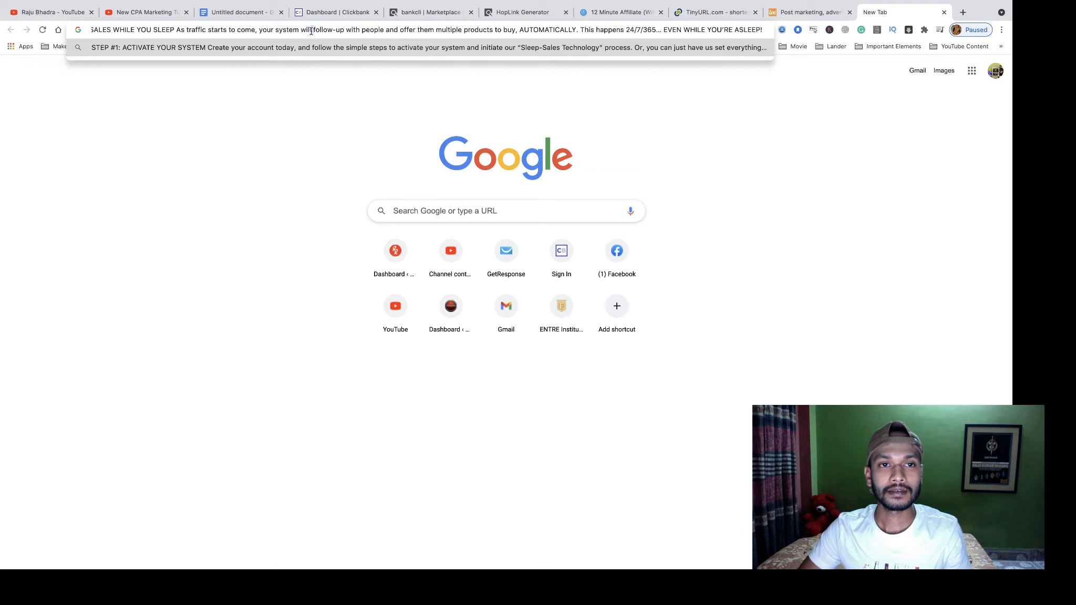
pyautogui.tripleClick(311, 32)
pyautogui.rightClick(311, 32)
pyautogui.click(328, 91)
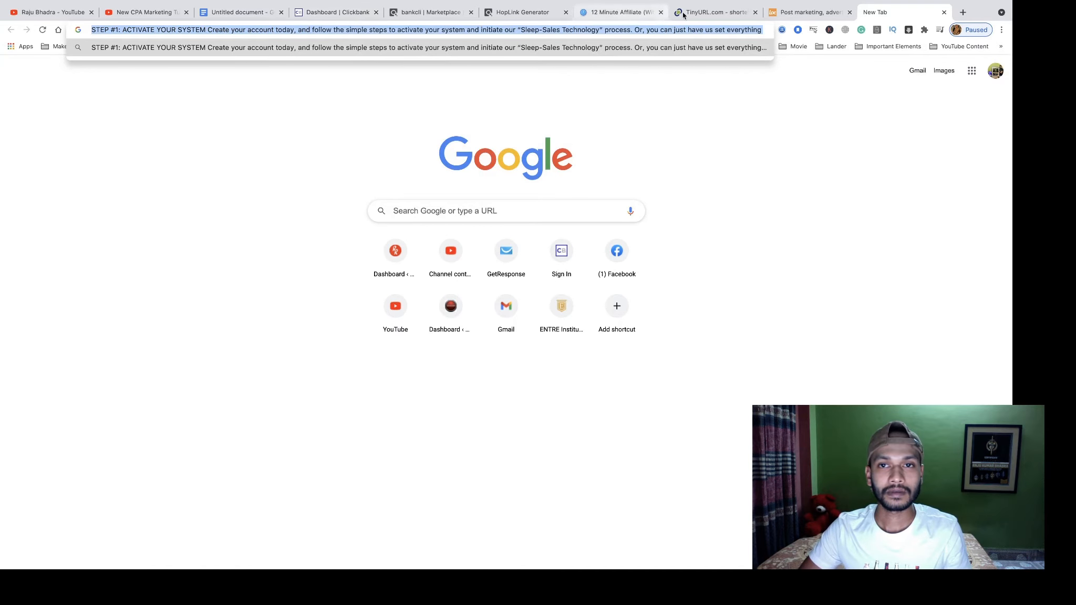
pyautogui.click(809, 12)
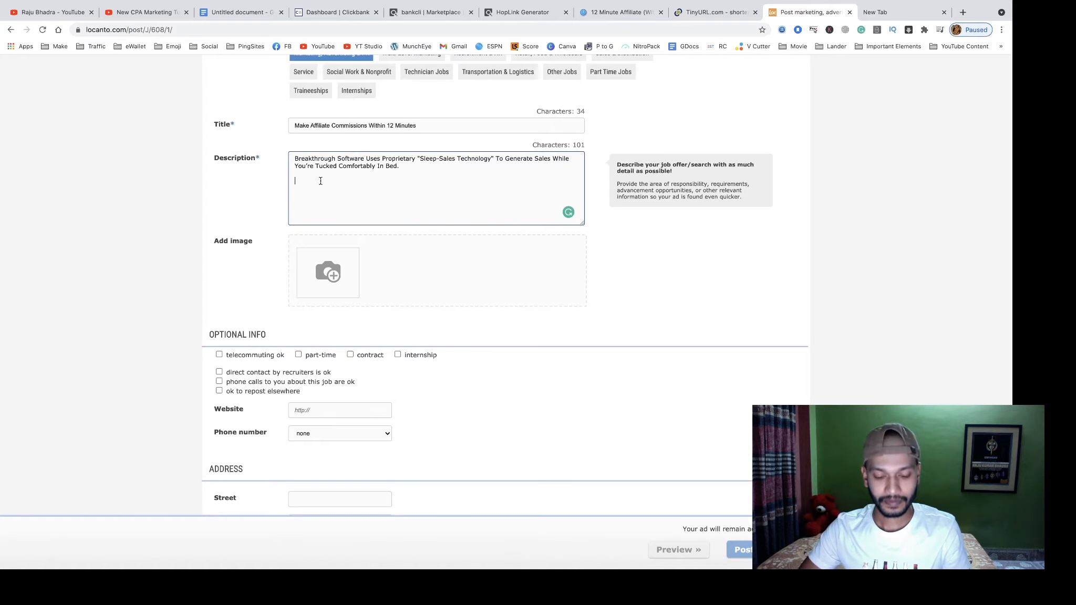
pyautogui.press('super+v')
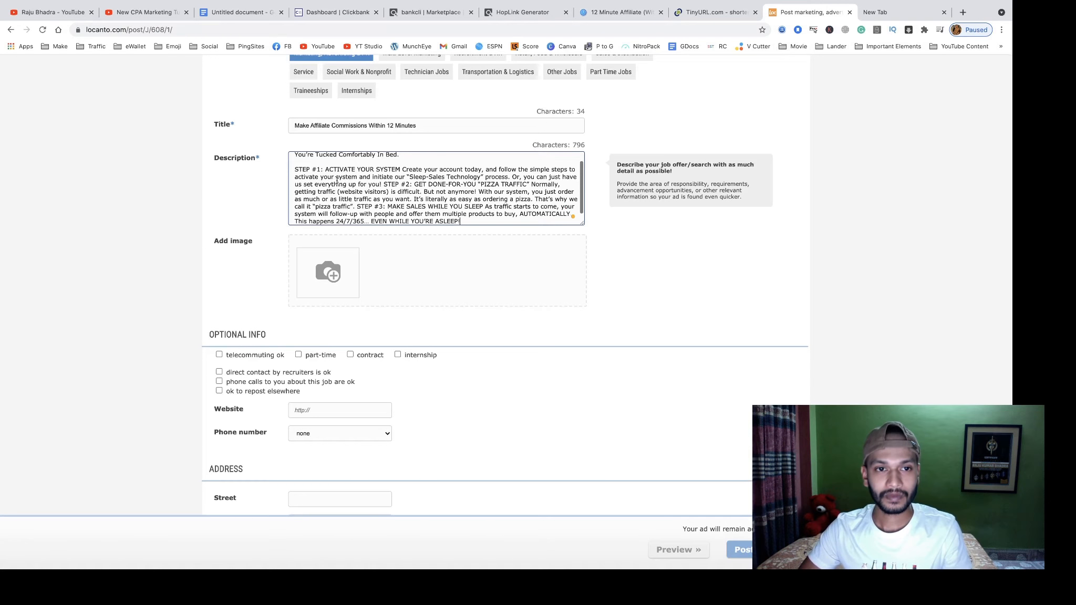
# - Separate STEP #2 and STEP #3 in the description into their own paragraphs with a blank line before each
pyautogui.click(386, 184)
pyautogui.press('Return')
pyautogui.press('Return')
pyautogui.scroll(-1, 410, 187)
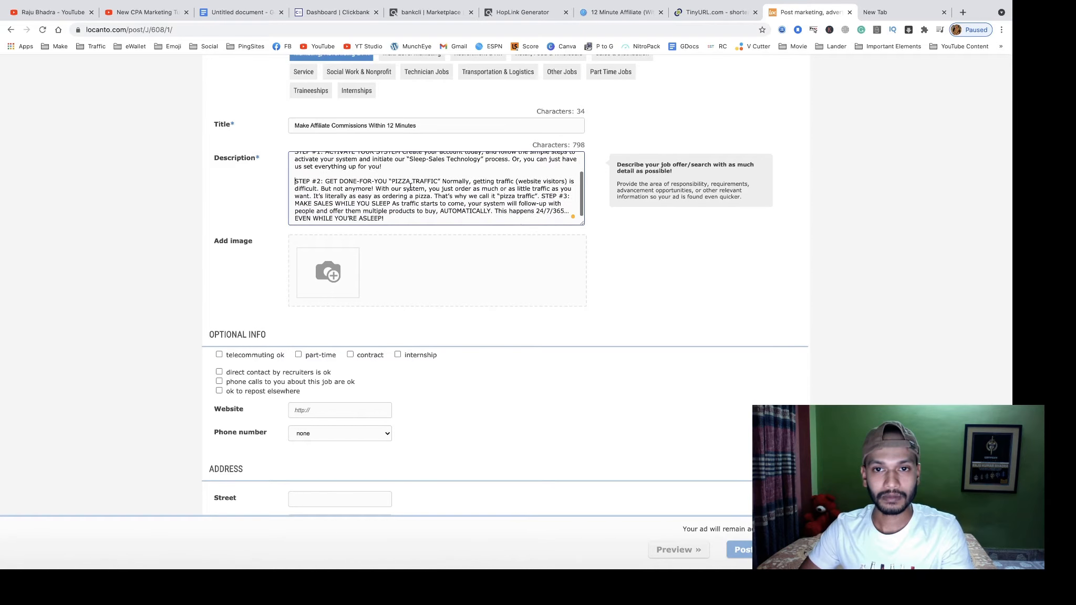
pyautogui.click(543, 196)
pyautogui.press('Return')
pyautogui.press('Return')
pyautogui.scroll(-1, 455, 217)
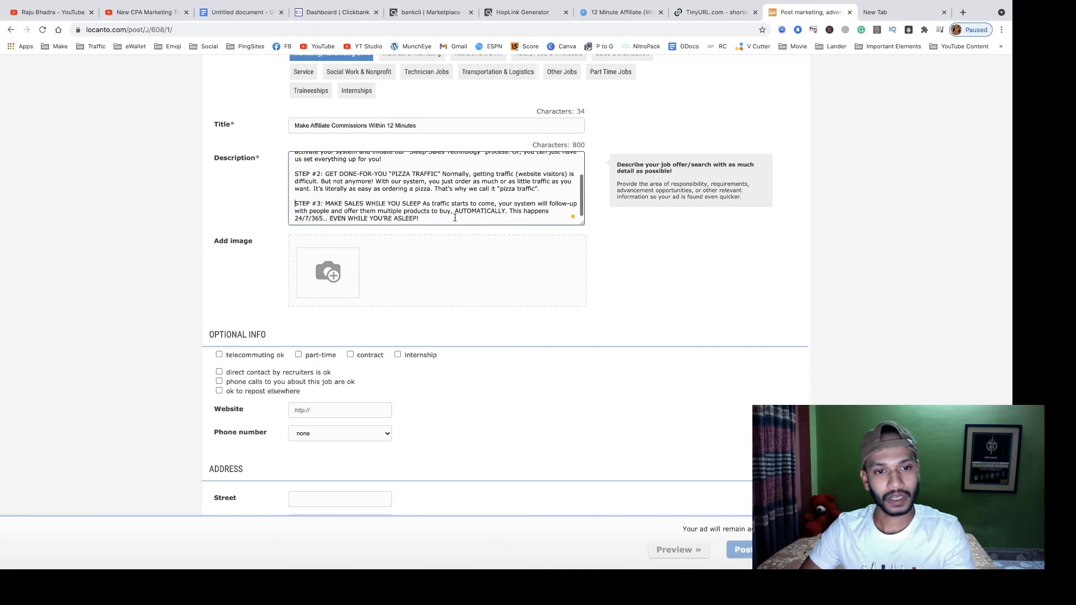
pyautogui.scroll(3, 422, 210)
pyautogui.scroll(-3, 422, 210)
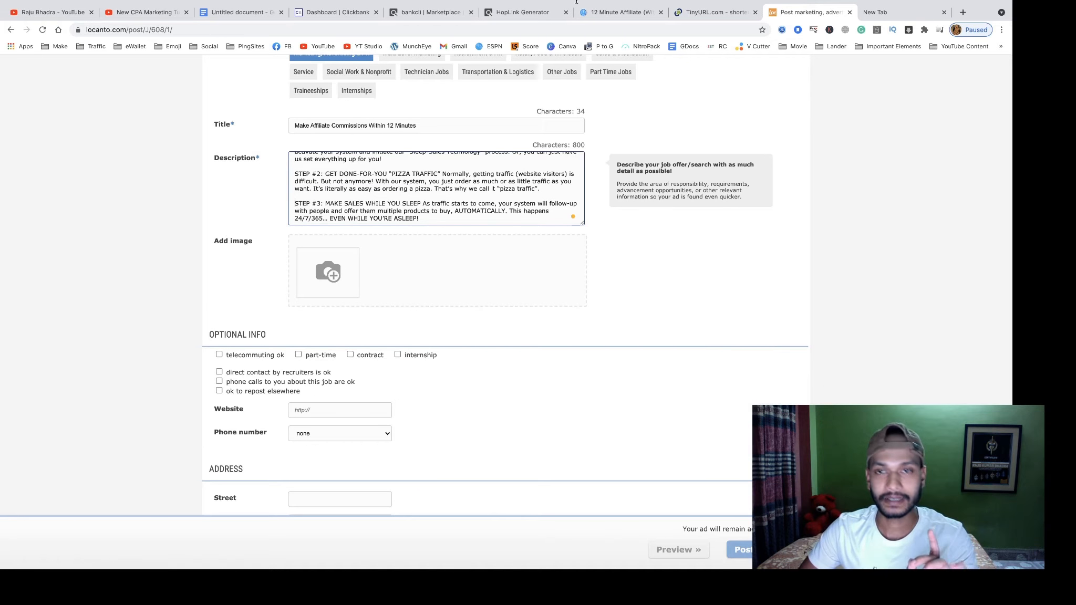
# - Review the 12 Minute Affiliate sales page and the other E-business & E-marketing offers in the ClickBank marketplace
pyautogui.click(619, 16)
pyautogui.scroll(-3, 479, 377)
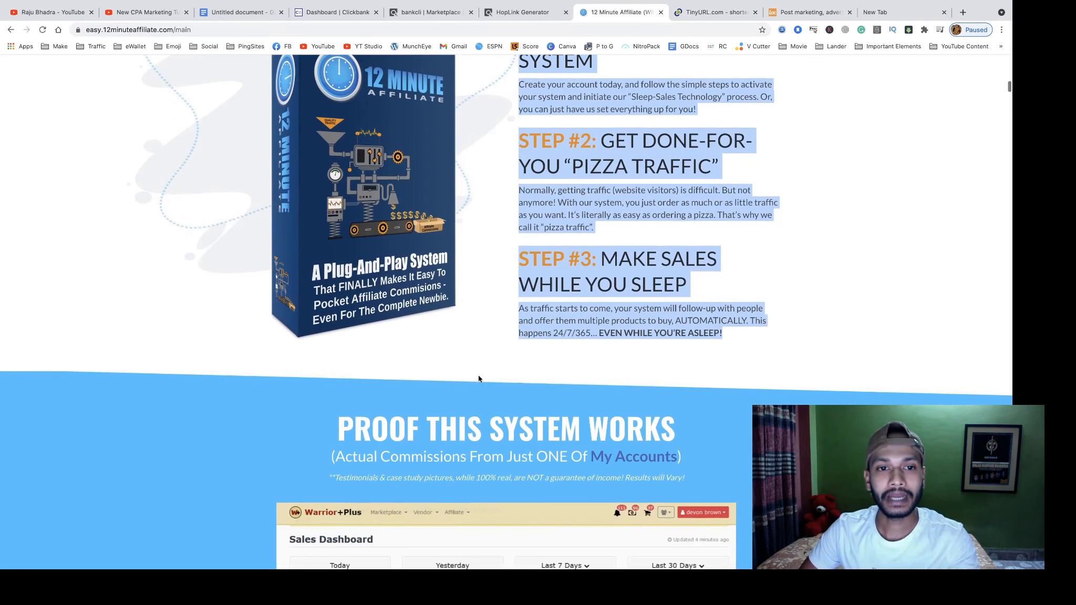
pyautogui.scroll(3, 389, 272)
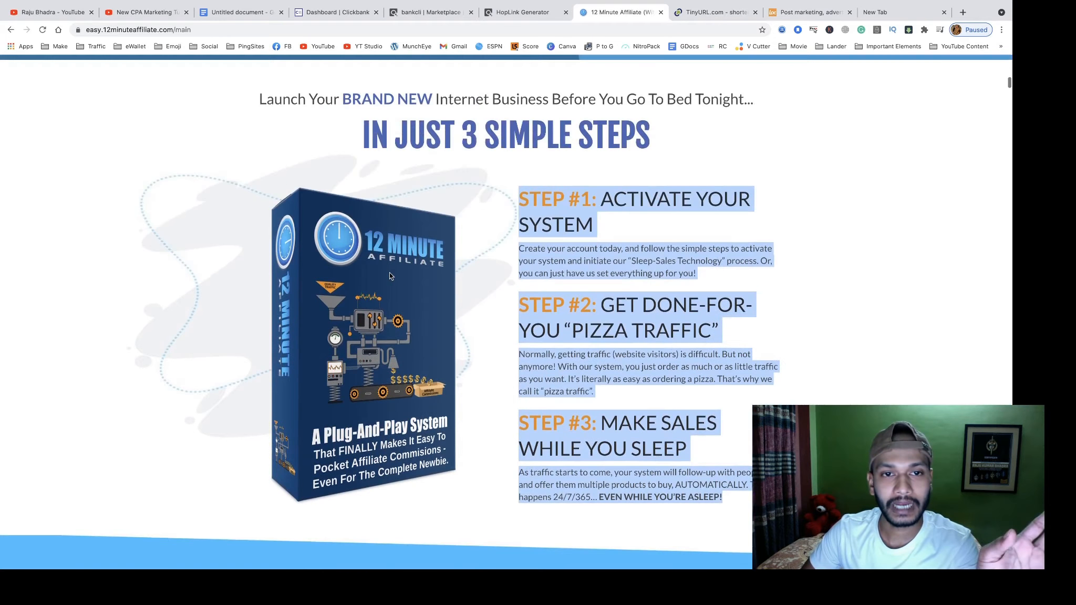
pyautogui.scroll(-4, 390, 272)
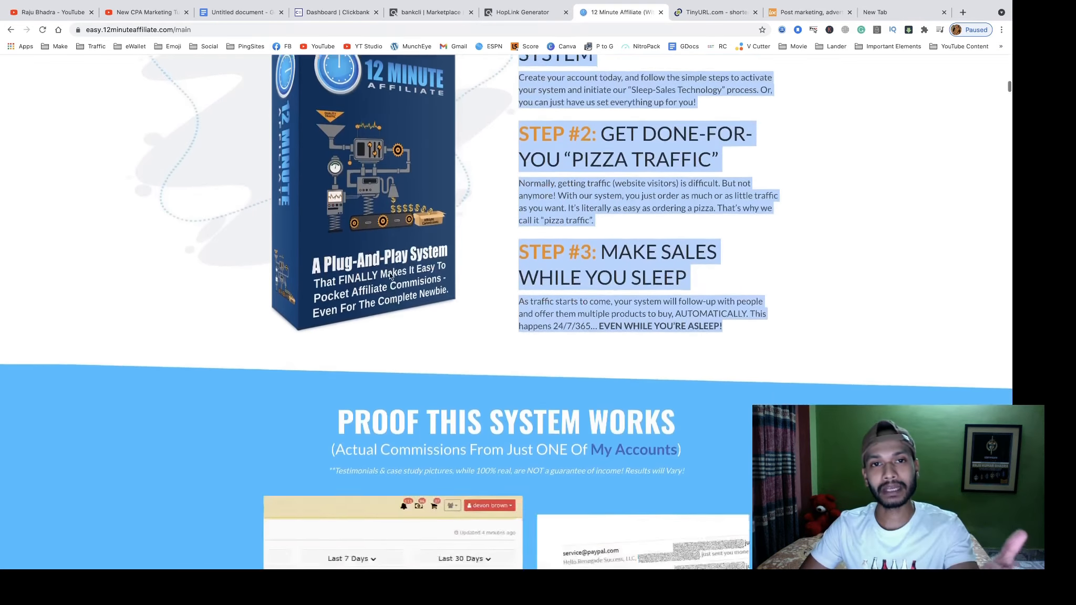
pyautogui.click(522, 12)
pyautogui.click(436, 14)
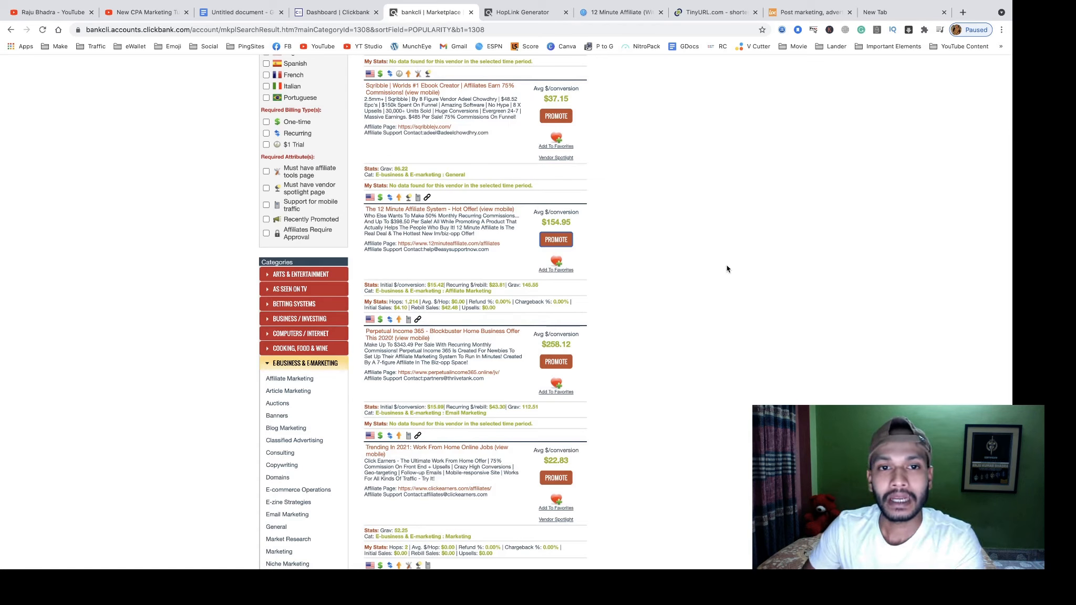
pyautogui.scroll(-5, 490, 129)
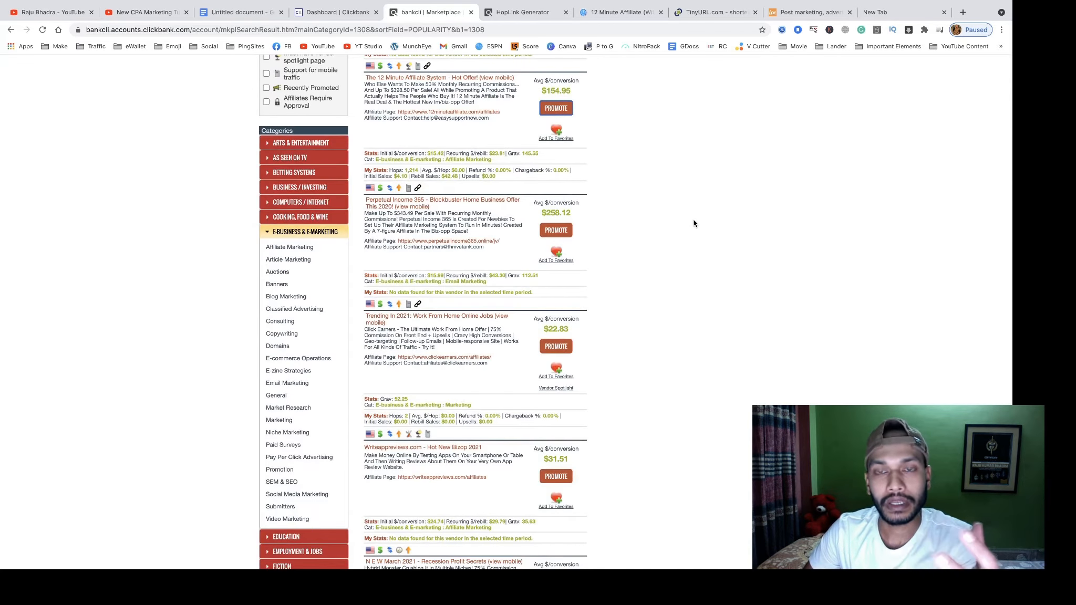
pyautogui.scroll(2, 693, 223)
# - Return to the Locanto ad form and add the image 12minutesbanner3.jpeg from the Desktop
pyautogui.click(794, 13)
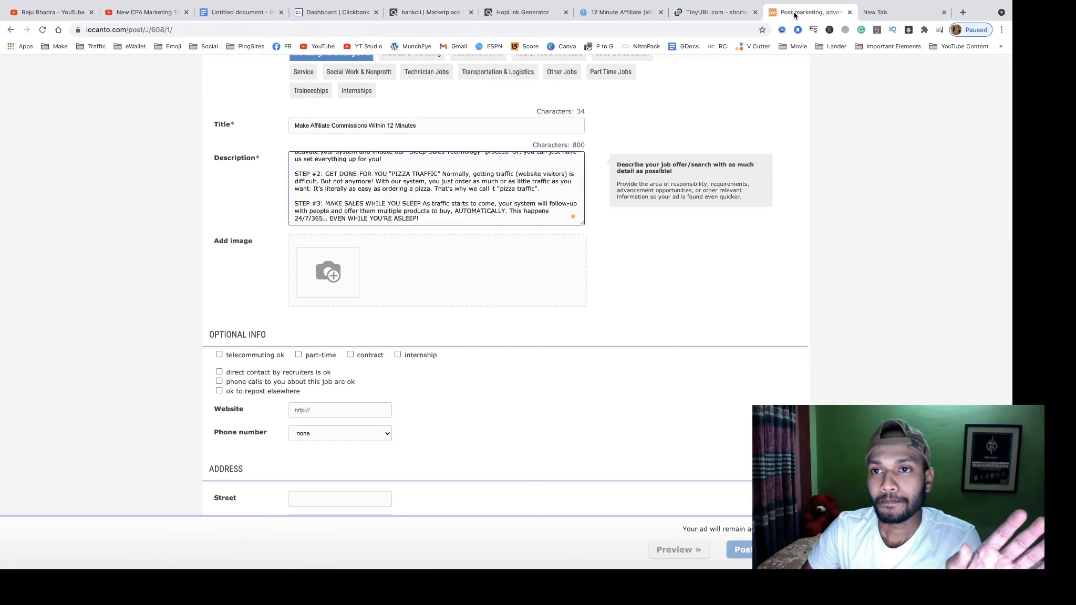
pyautogui.moveTo(356, 253)
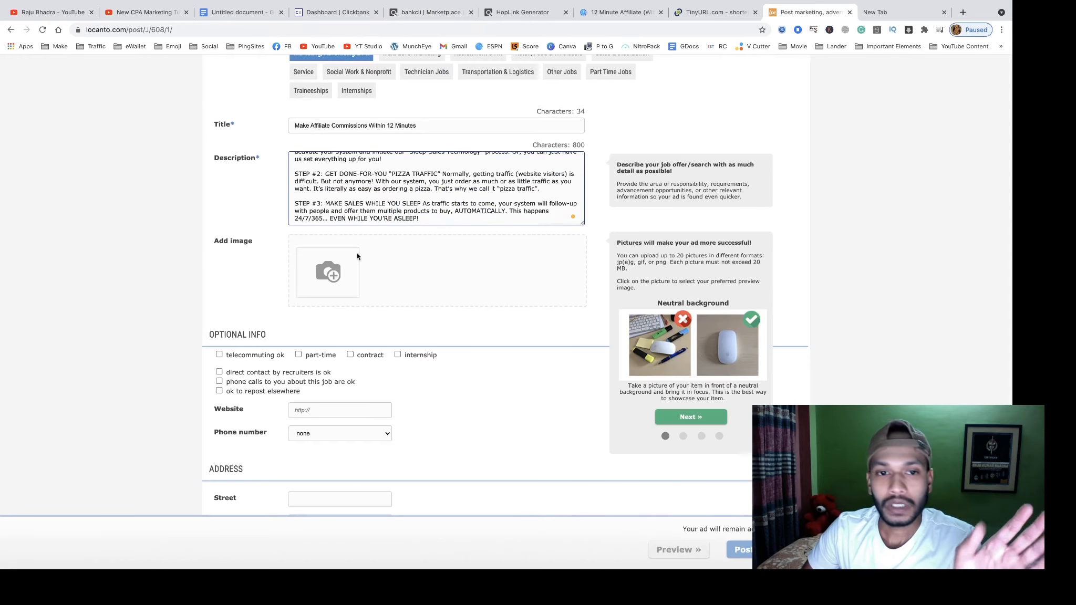
pyautogui.click(329, 273)
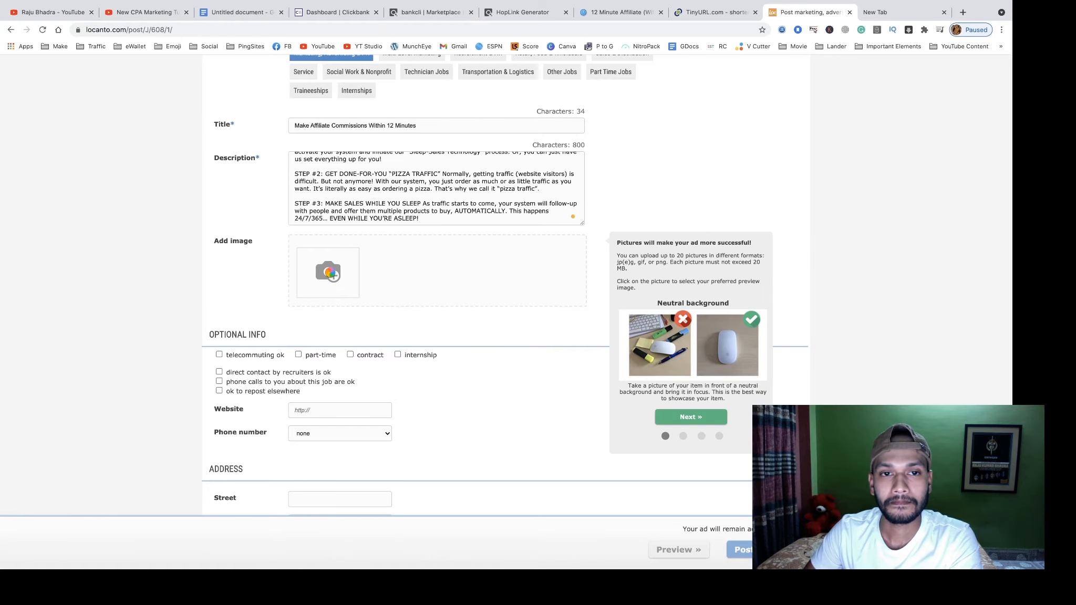
pyautogui.scroll(-5, 443, 166)
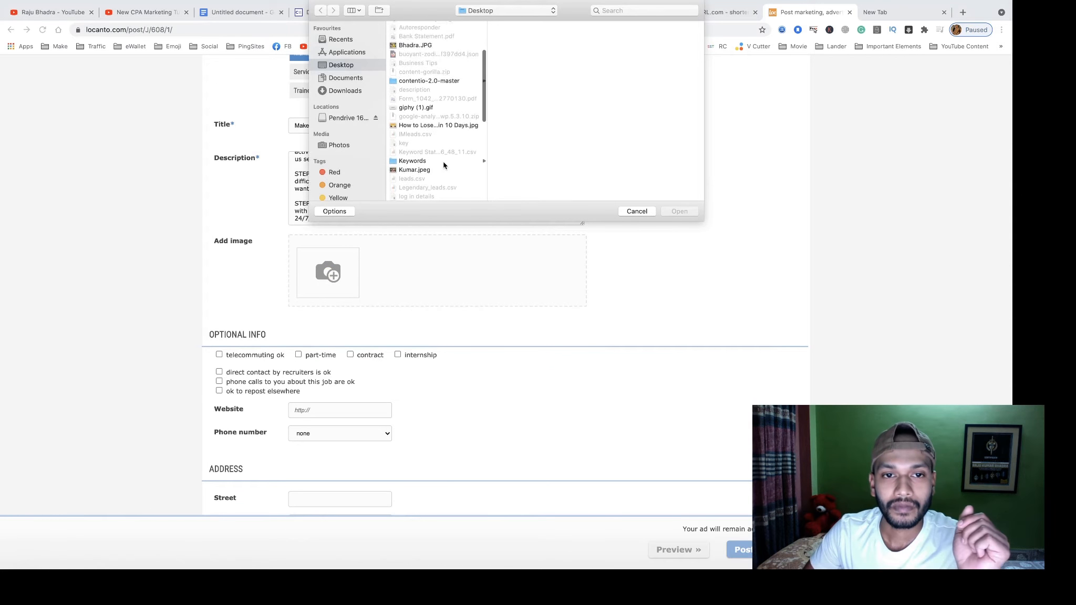
pyautogui.scroll(-6, 443, 165)
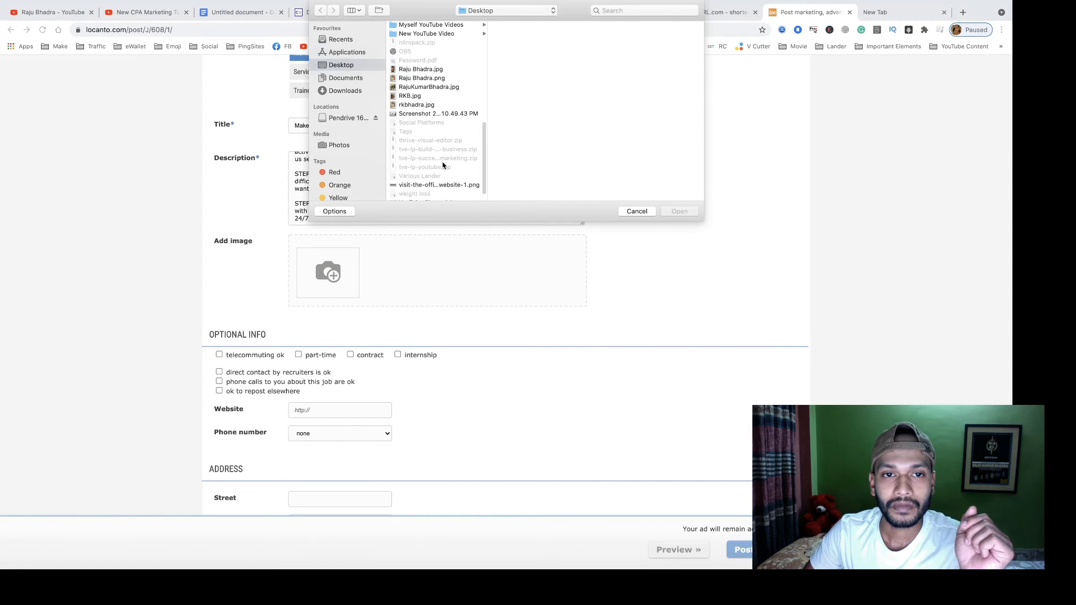
pyautogui.scroll(6, 421, 161)
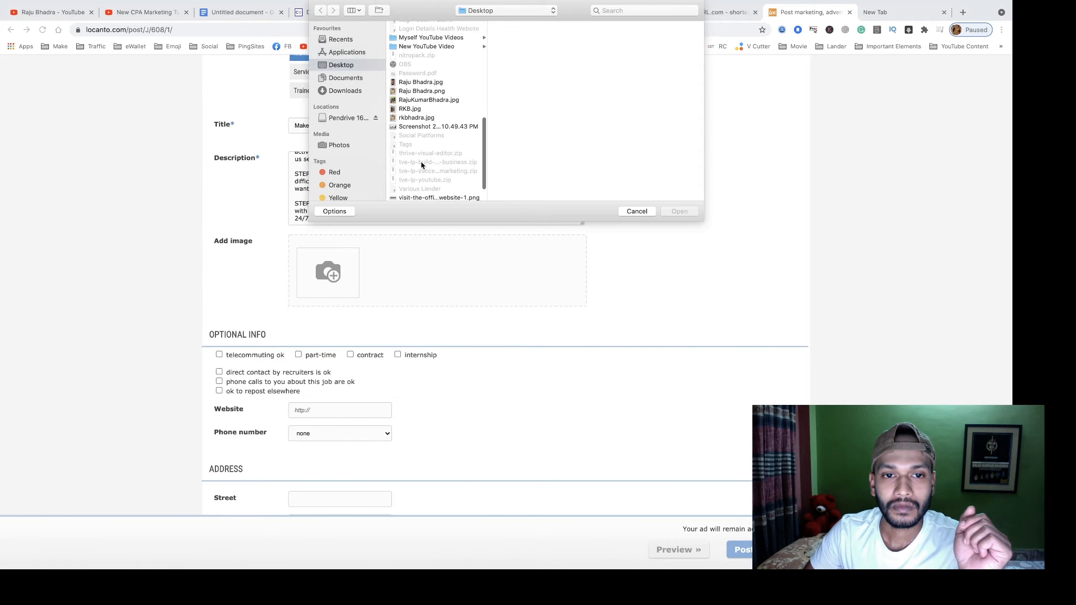
pyautogui.scroll(4, 421, 164)
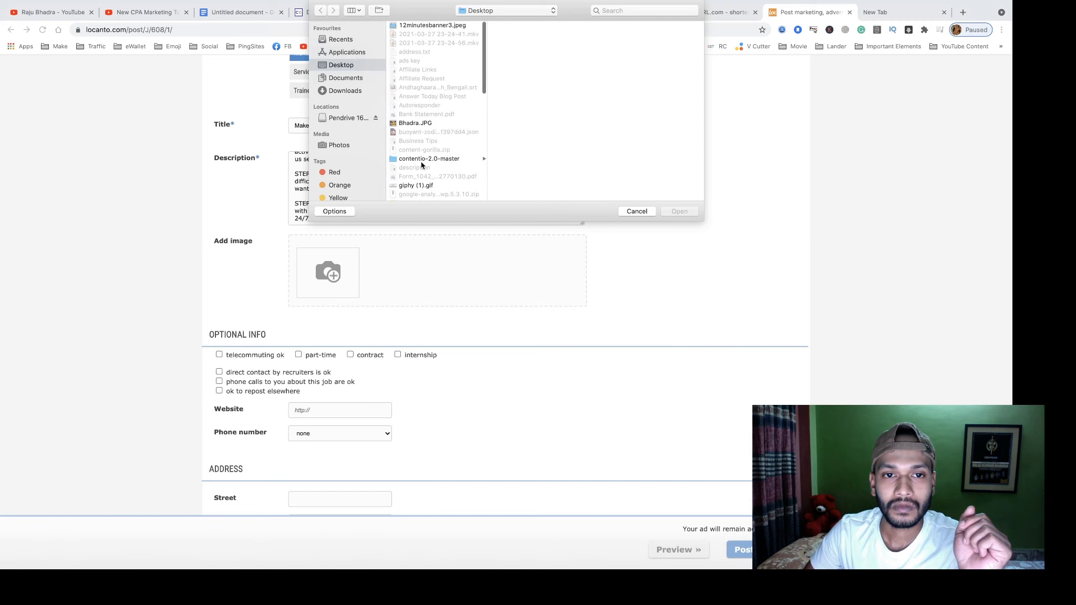
pyautogui.click(421, 23)
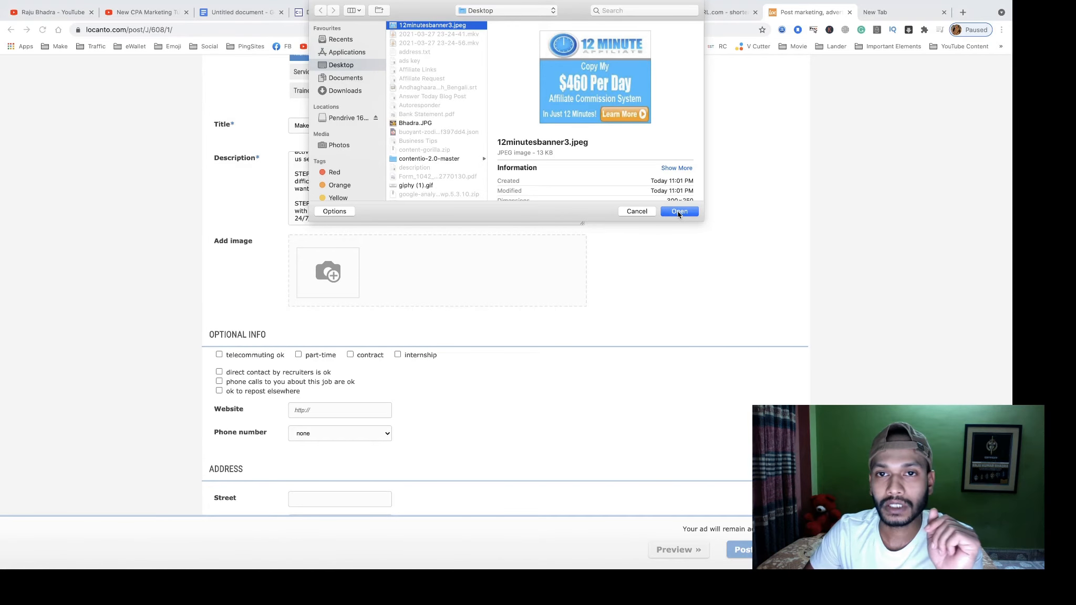
pyautogui.click(678, 211)
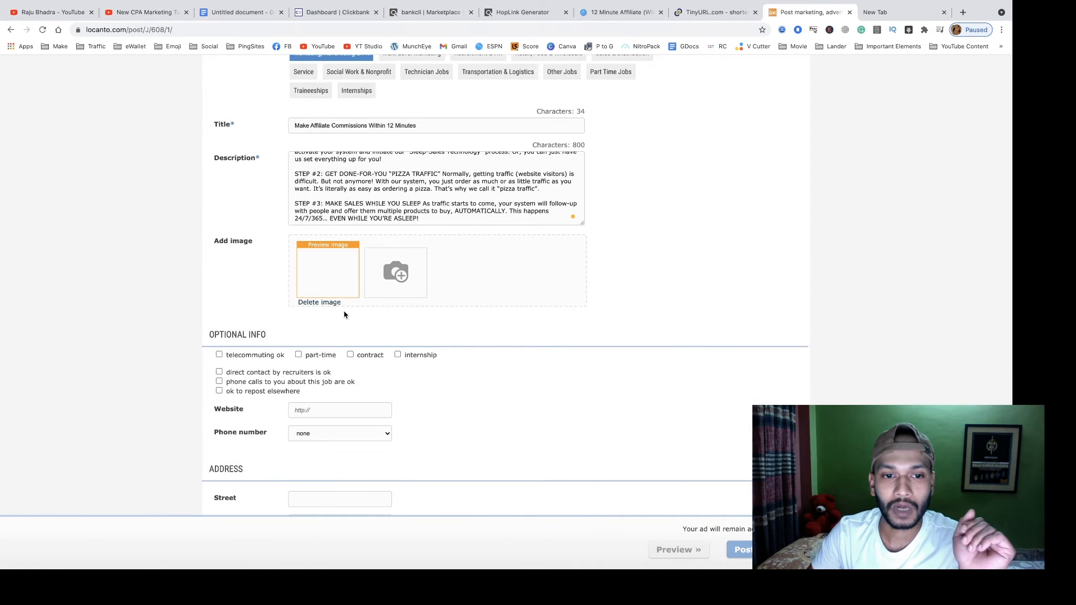
pyautogui.scroll(-3, 446, 303)
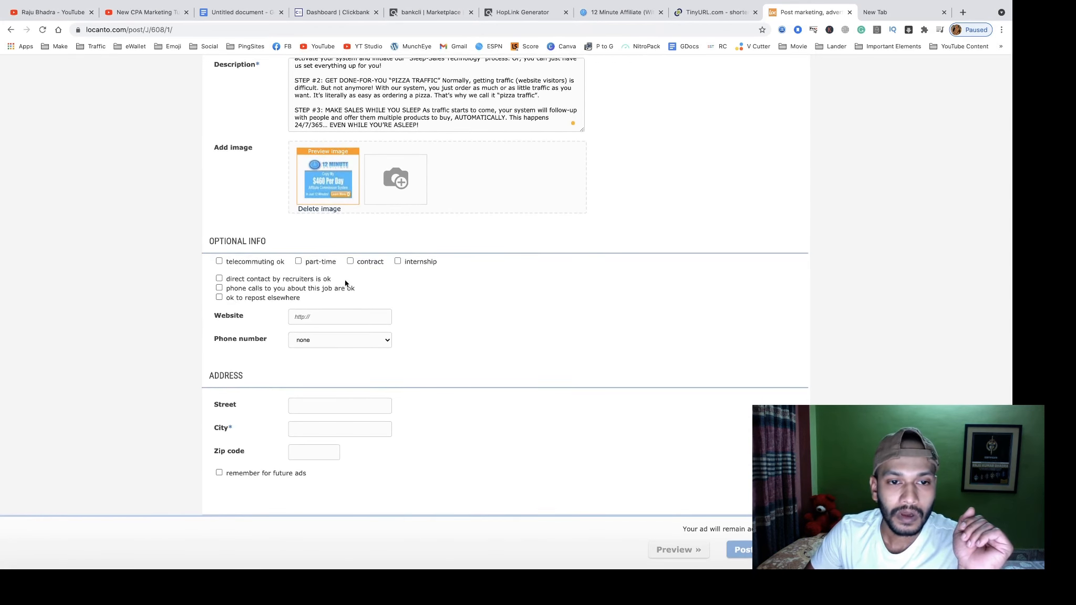
pyautogui.scroll(5, 454, 297)
pyautogui.scroll(-3, 454, 297)
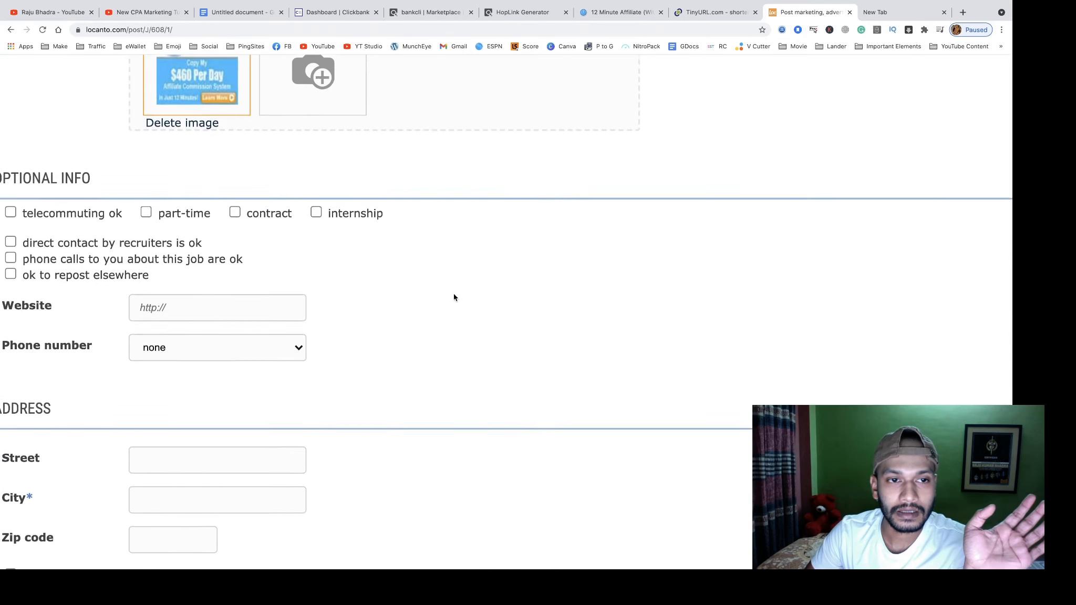
pyautogui.hscroll(-5, 454, 297)
pyautogui.scroll(-3, 357, 272)
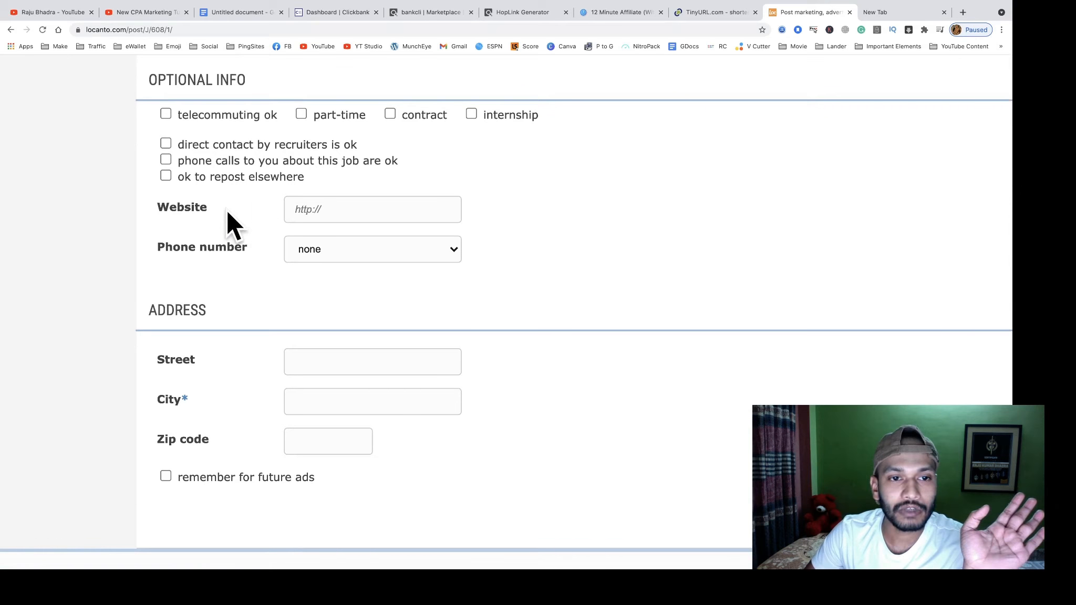
pyautogui.click(285, 212)
pyautogui.click(316, 210)
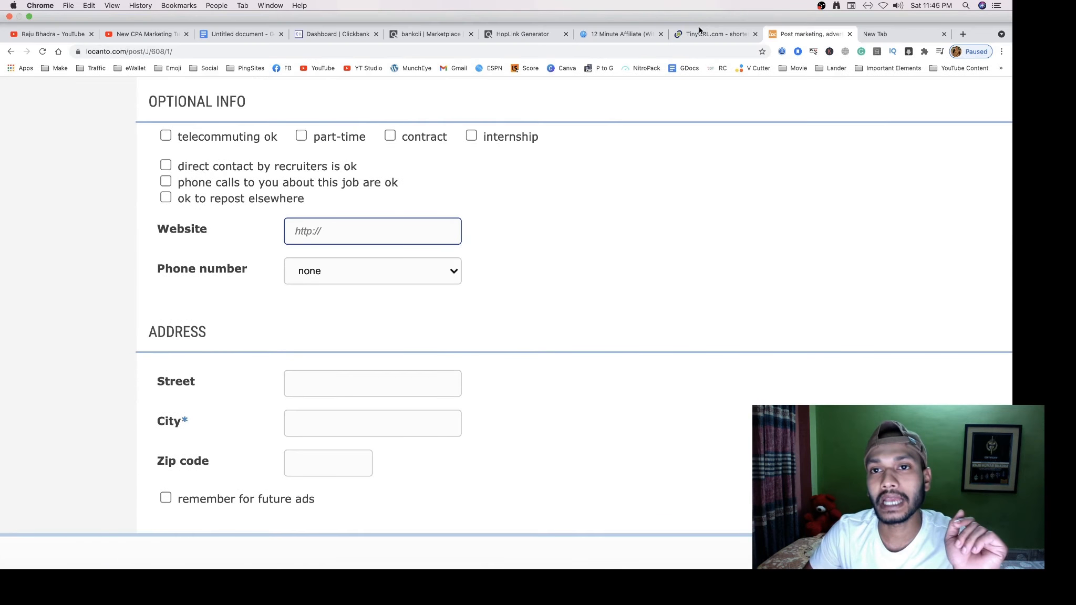
pyautogui.click(694, 34)
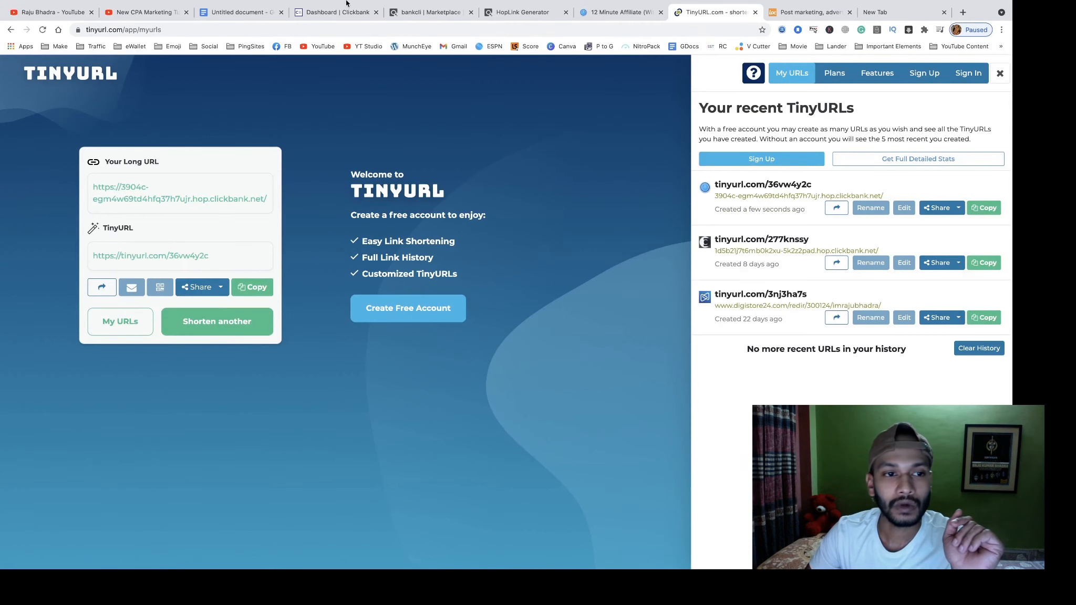
pyautogui.click(252, 290)
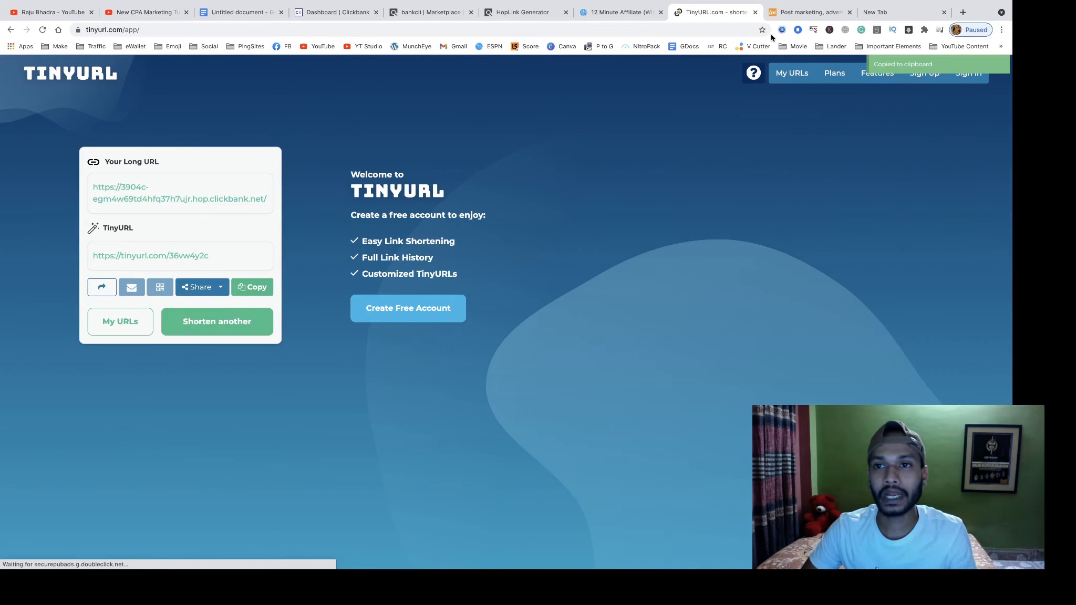
pyautogui.click(811, 12)
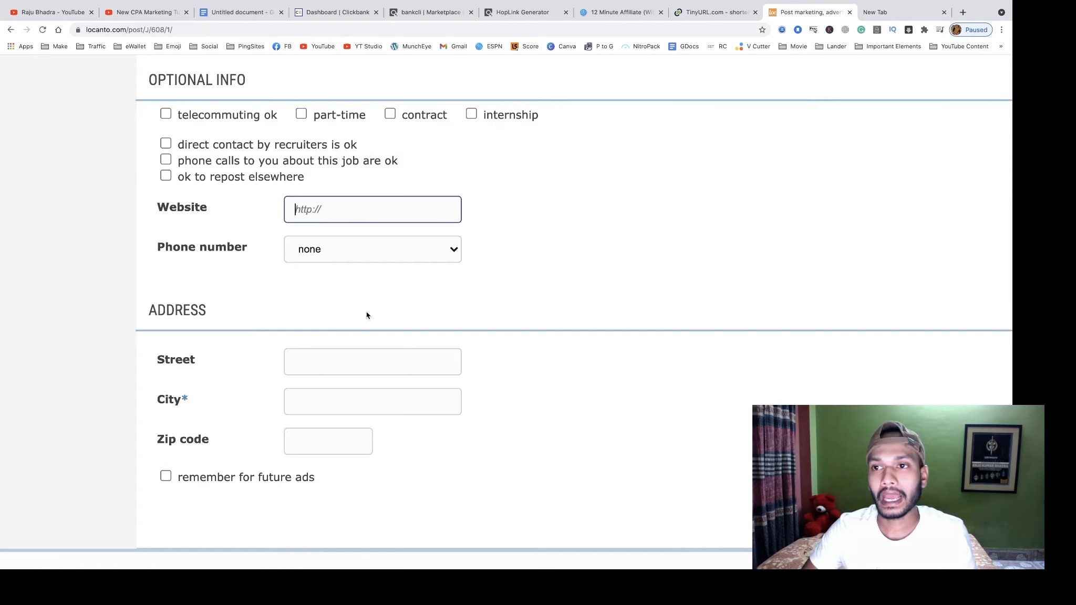
pyautogui.click(318, 208)
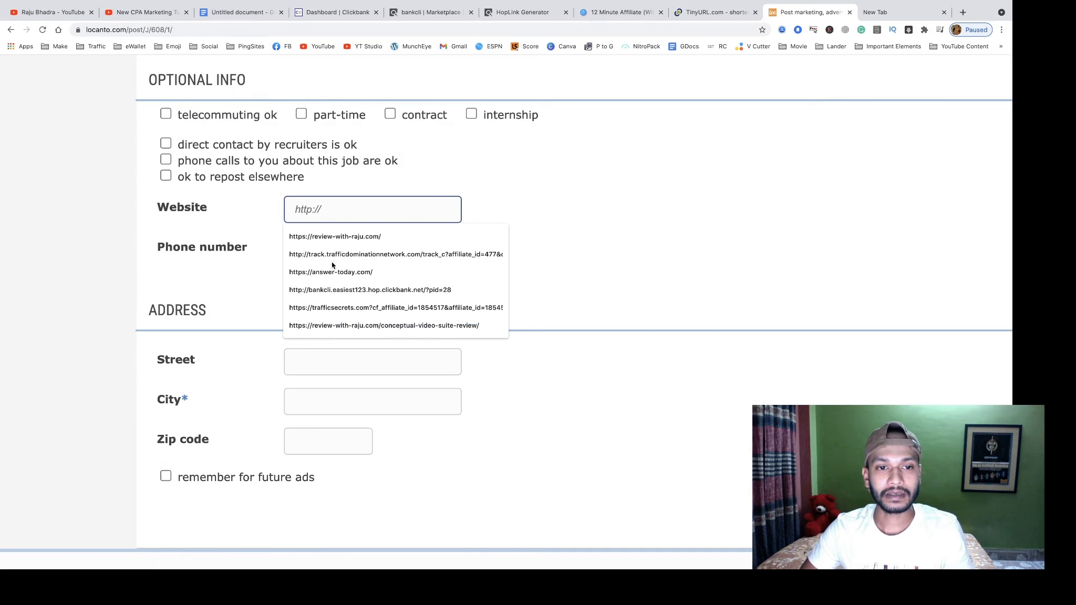
pyautogui.rightClick(313, 209)
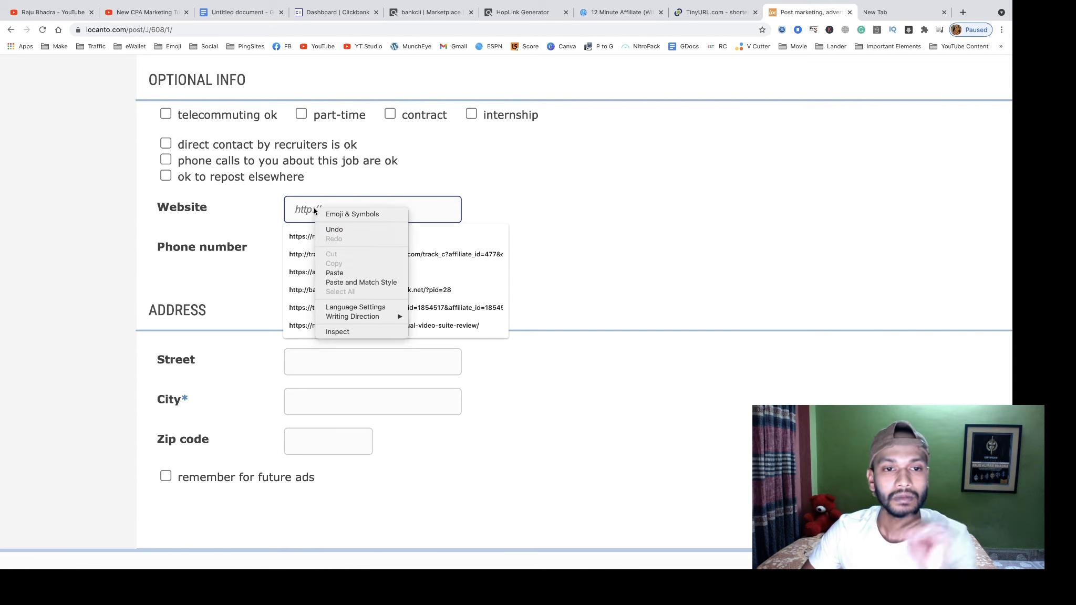
pyautogui.click(334, 271)
pyautogui.click(484, 225)
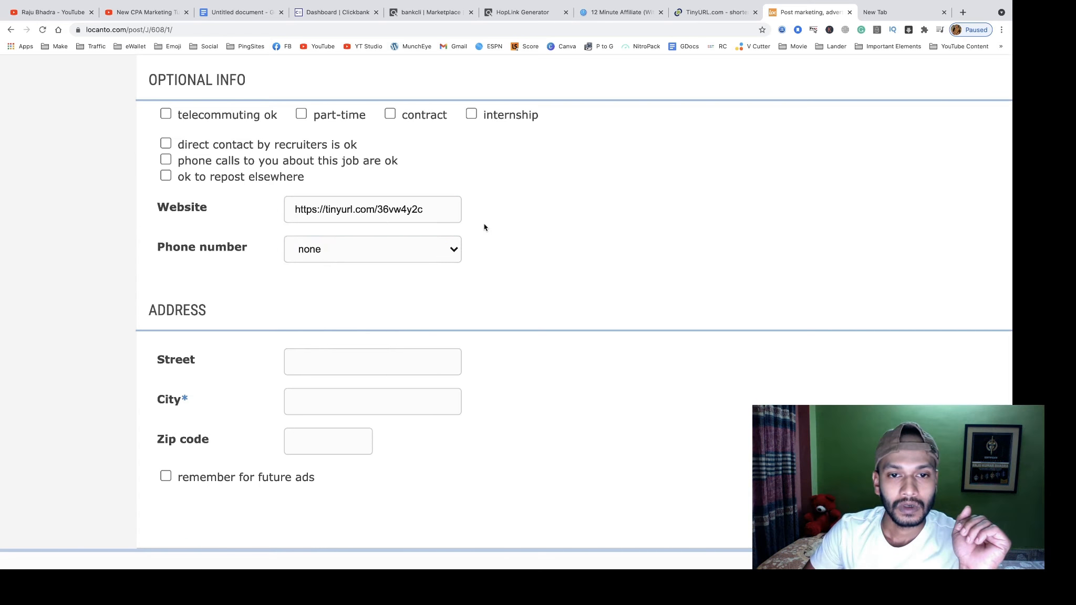
# - Review the ad form from the category and title through the description, image and website to the address fields
pyautogui.scroll(-3, 461, 292)
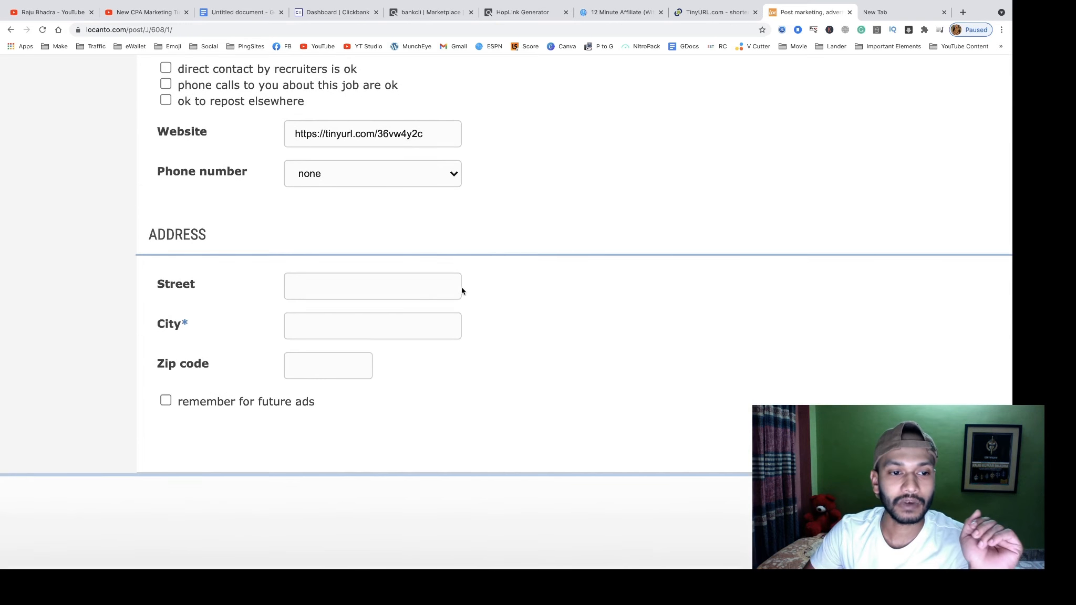
pyautogui.click(312, 287)
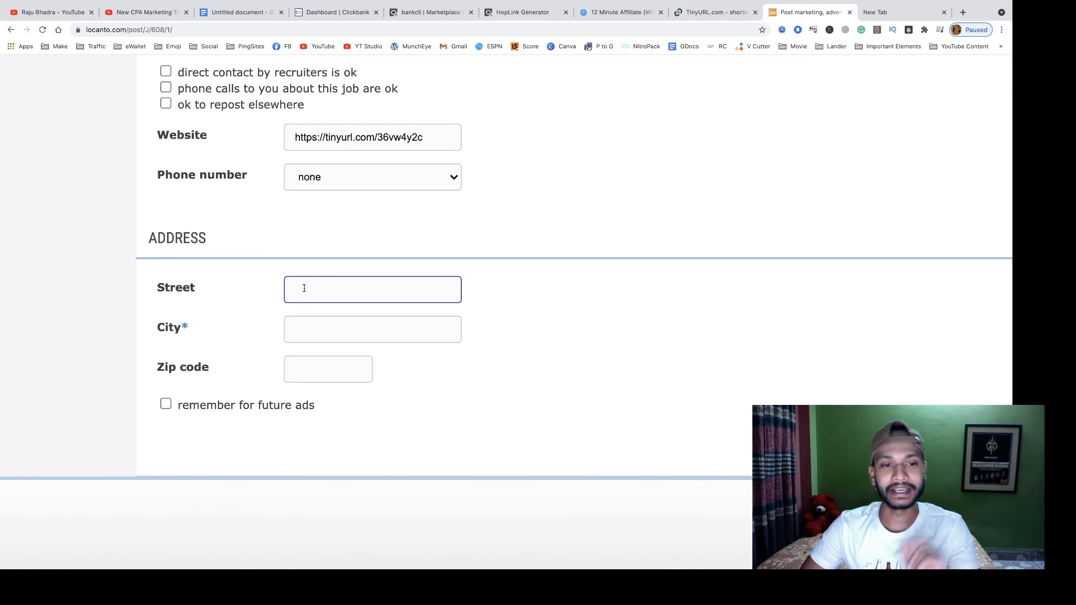
pyautogui.click(866, 16)
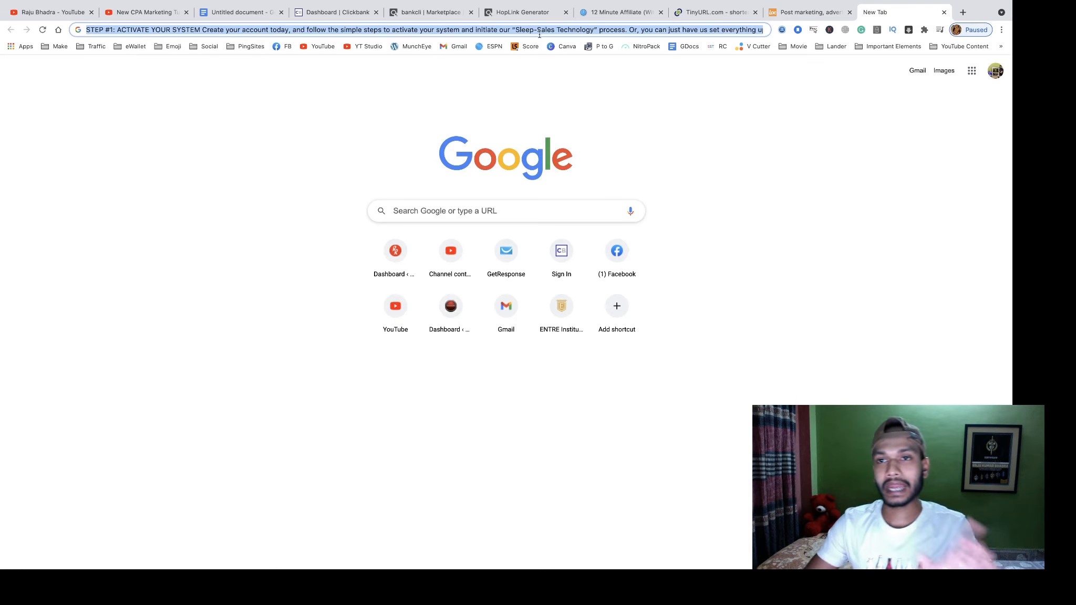
pyautogui.click(808, 12)
pyautogui.scroll(10, 691, 157)
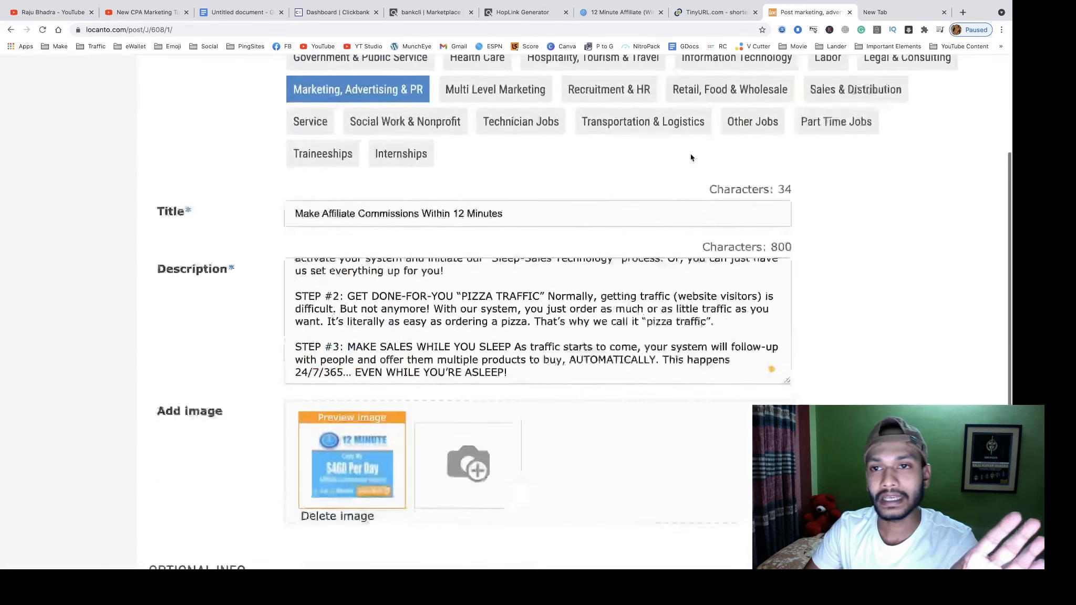
pyautogui.scroll(-5, 818, 245)
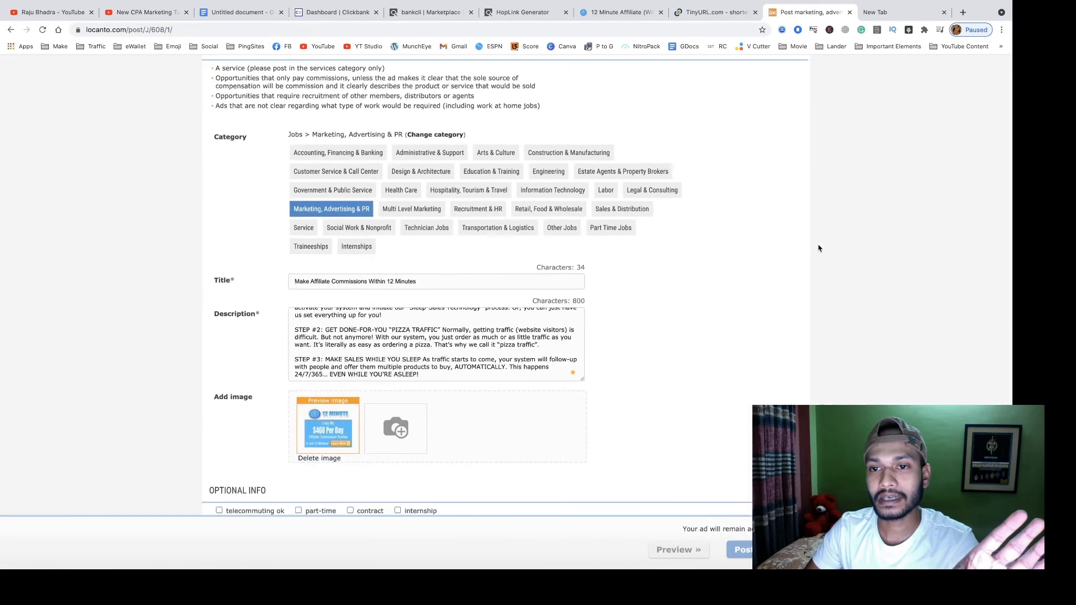
pyautogui.scroll(3, 759, 204)
pyautogui.scroll(-1, 759, 205)
pyautogui.scroll(-6, 759, 208)
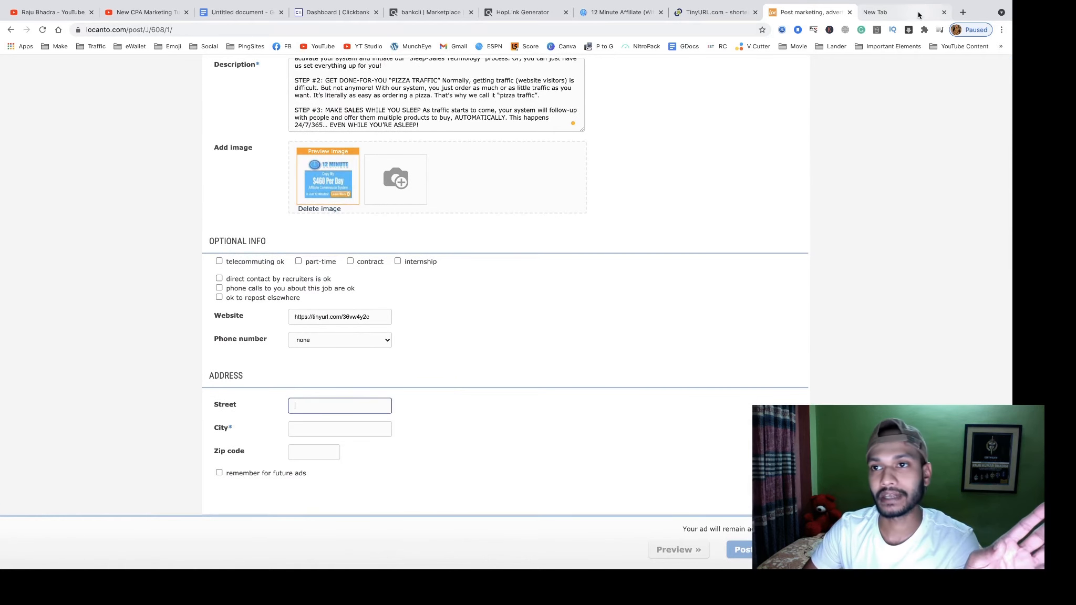
# - Search Google for "newyarn zip code" in the empty browser tab
pyautogui.click(888, 12)
pyautogui.write('ne')
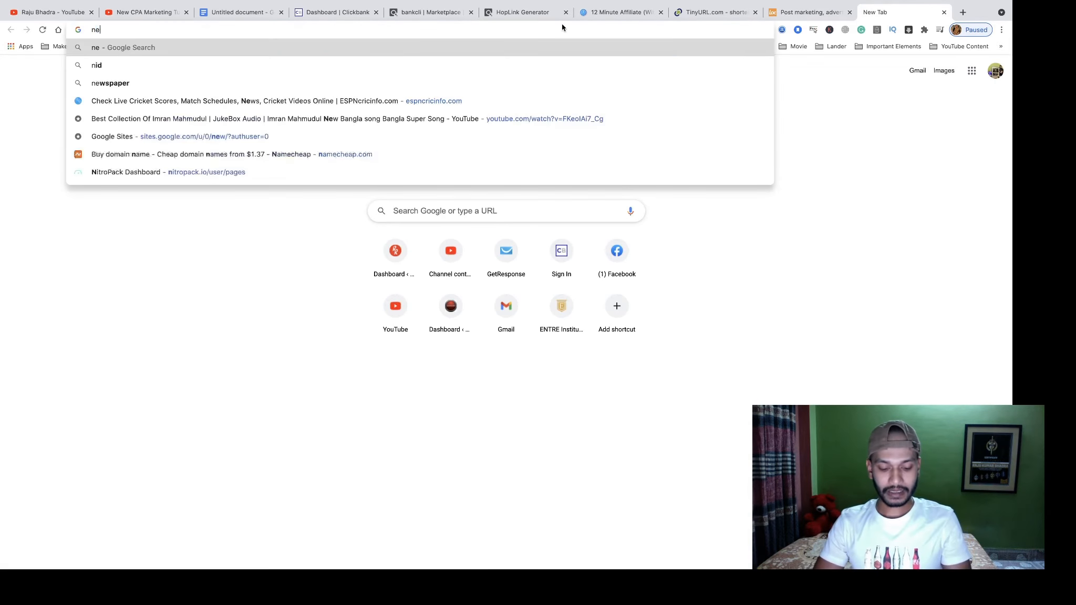
pyautogui.write('wyarn ')
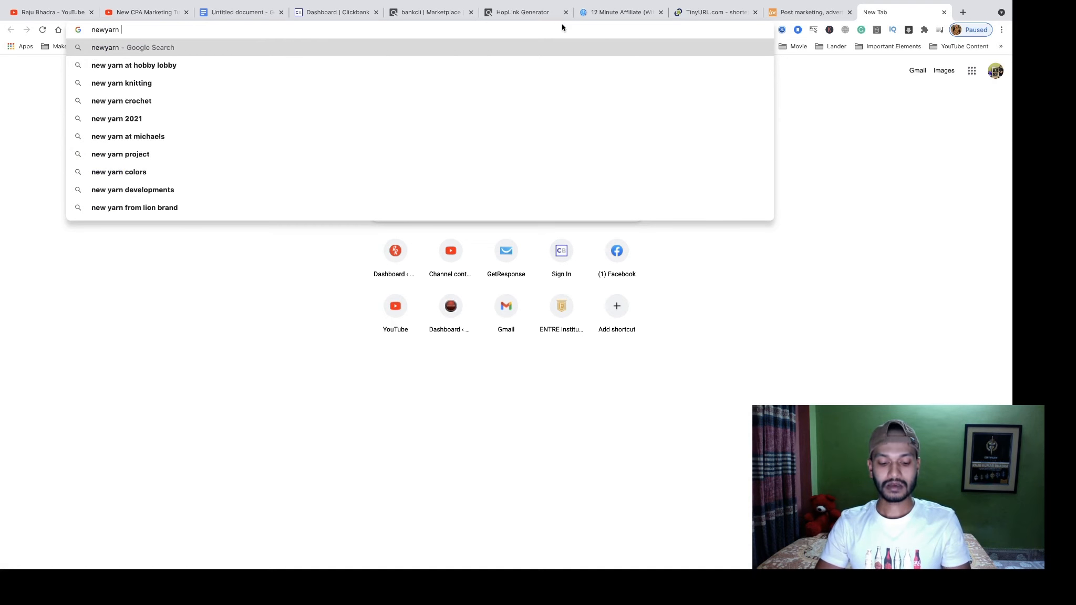
pyautogui.write('zin')
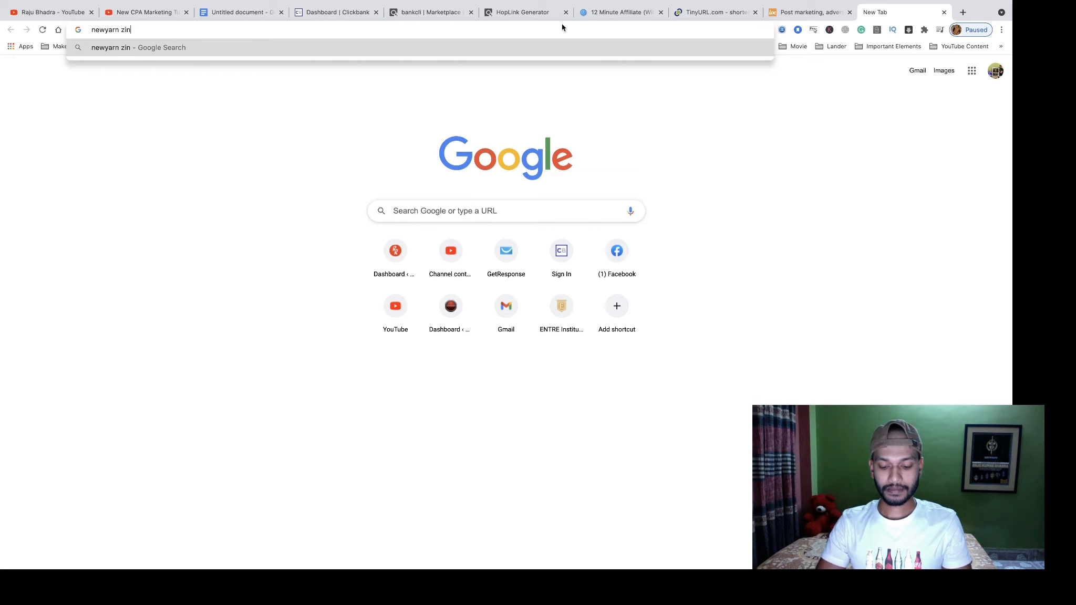
pyautogui.press('BackSpace')
pyautogui.write('p')
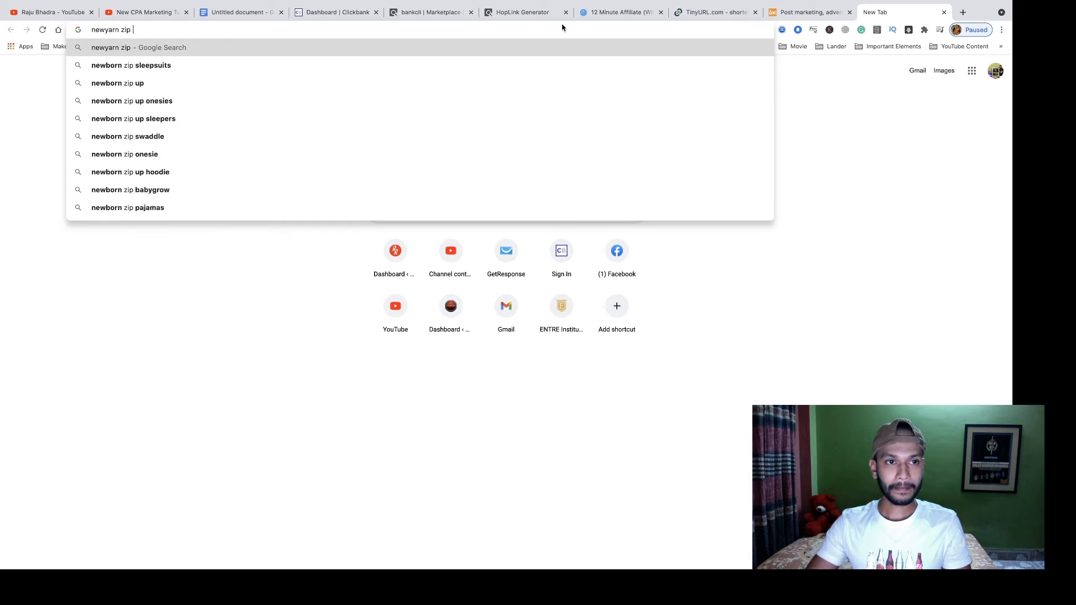
pyautogui.write(' code')
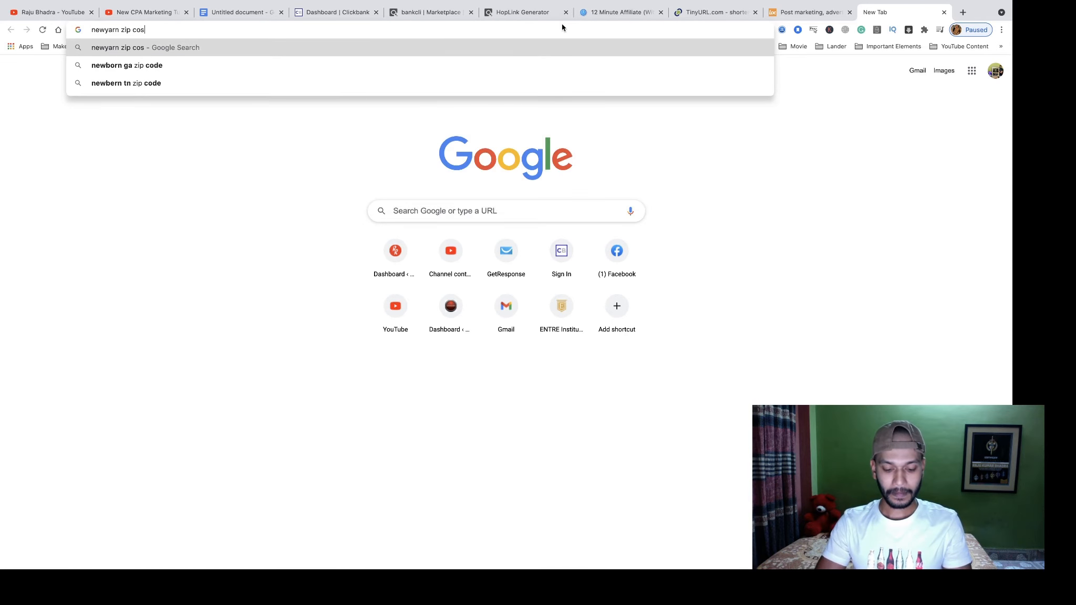
pyautogui.press('Return')
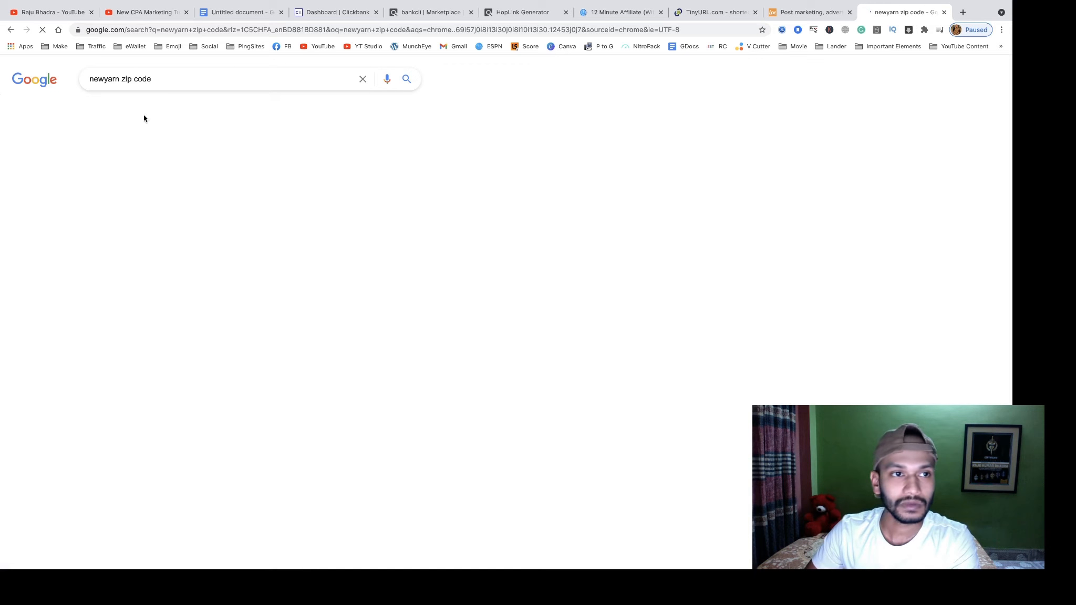
# - Correct the Google search to "new york zip code" and look through the results
pyautogui.click(120, 79)
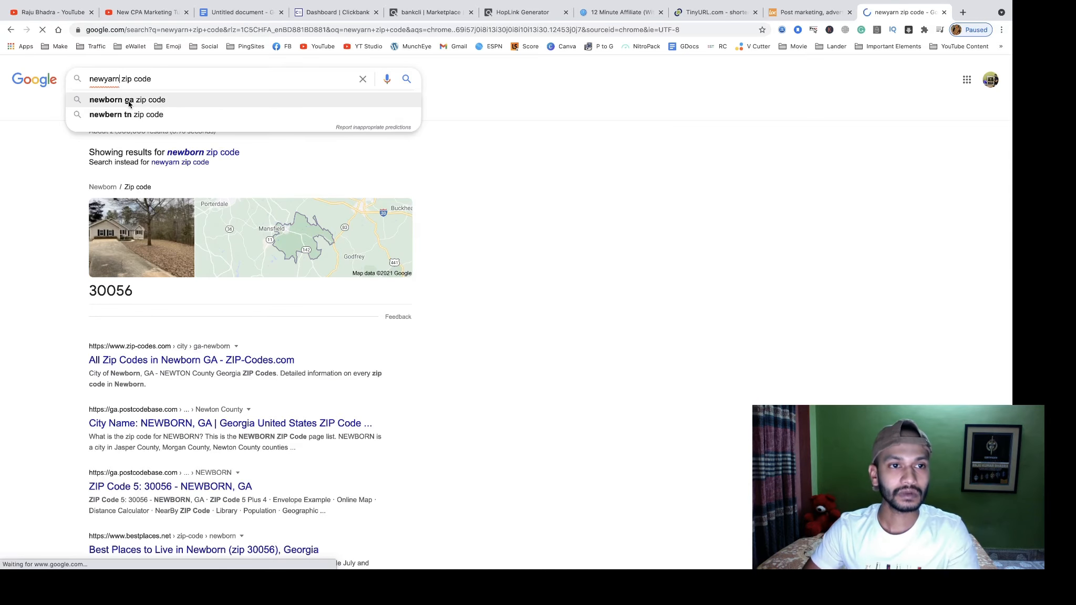
pyautogui.press('BackSpace')
pyautogui.write('k')
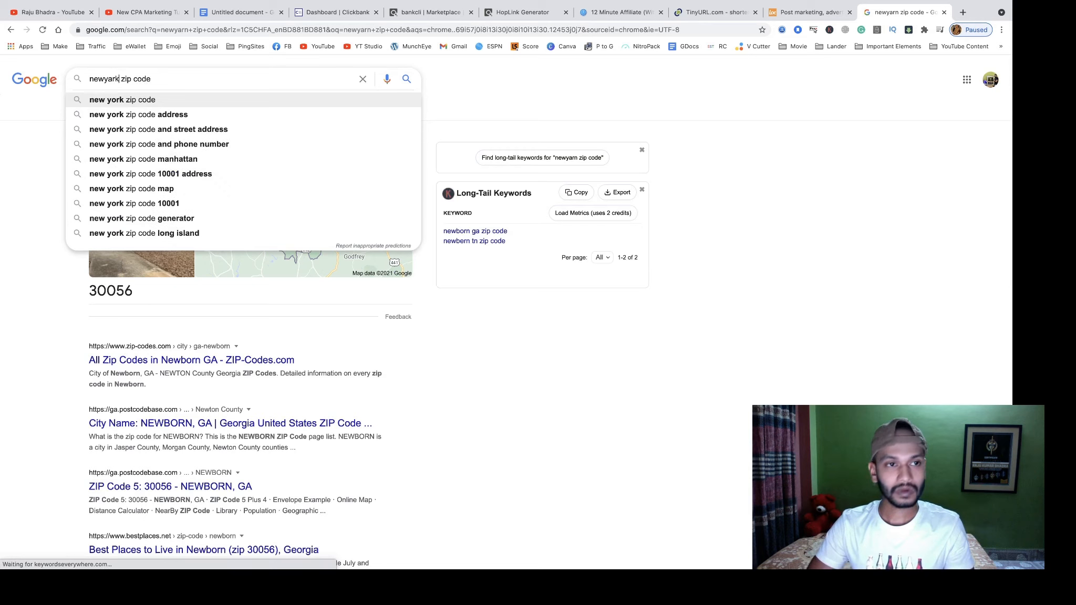
pyautogui.click(138, 103)
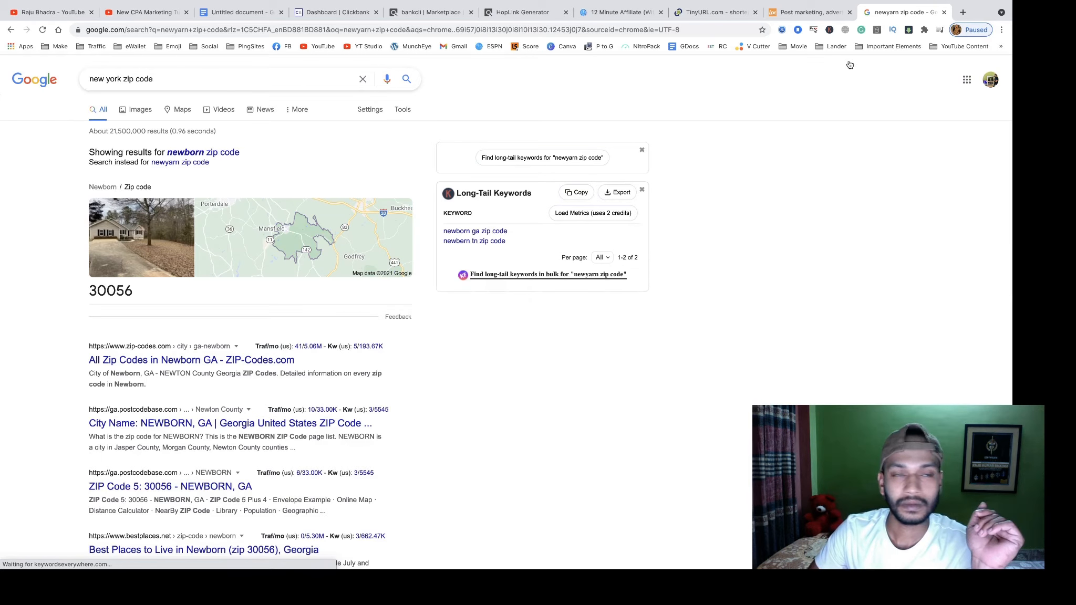
pyautogui.scroll(-2, 264, 293)
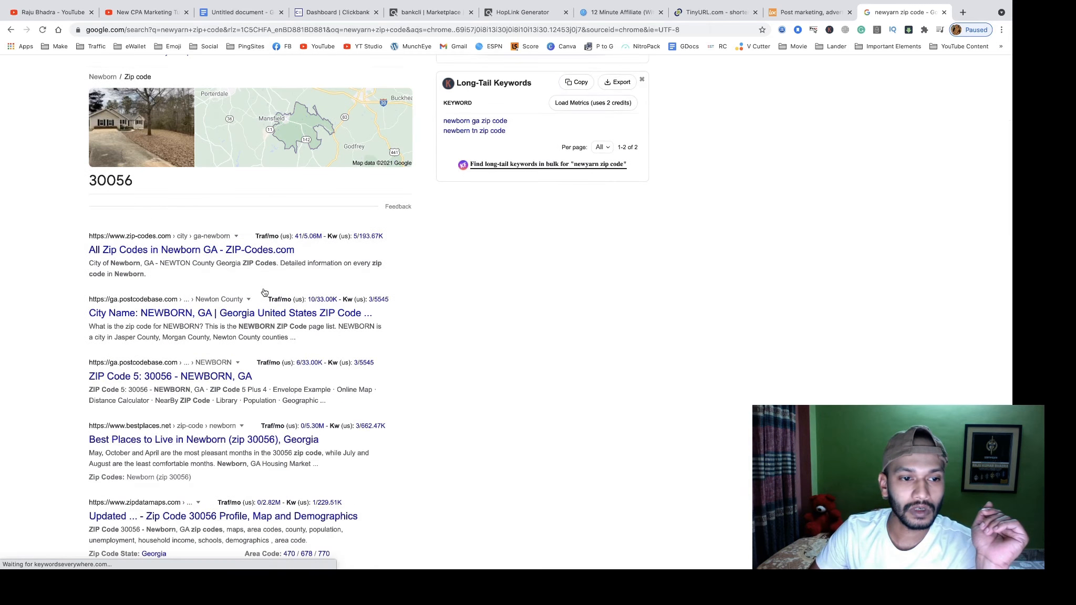
pyautogui.scroll(-2, 264, 293)
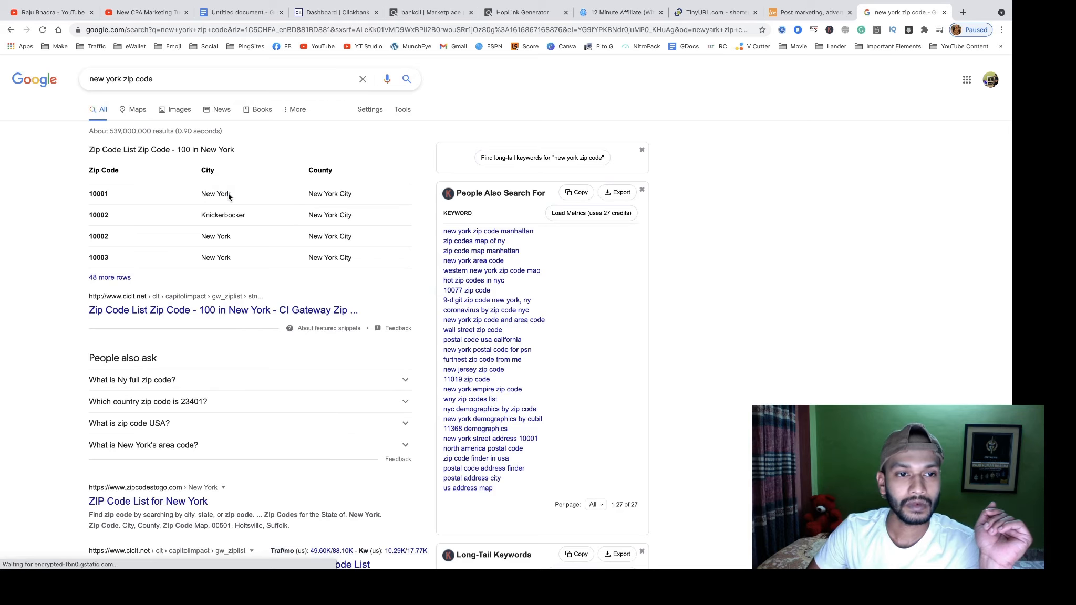
# - Copy the city name Knickerbocker from the New York zip code table into the ad's City field
pyautogui.moveTo(228, 197); pyautogui.dragTo(204, 216)
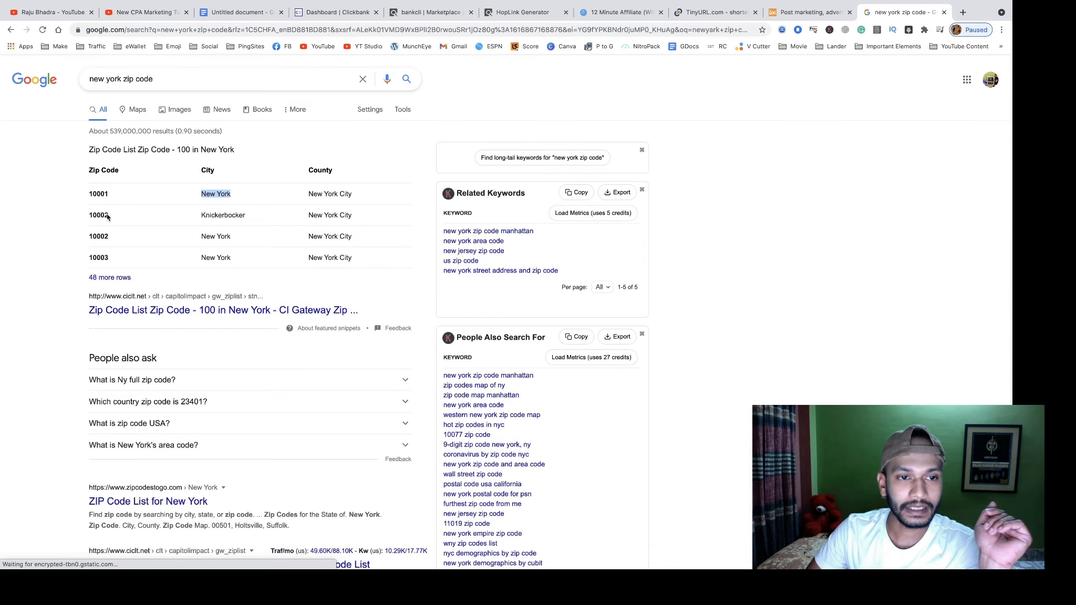
pyautogui.click(214, 210)
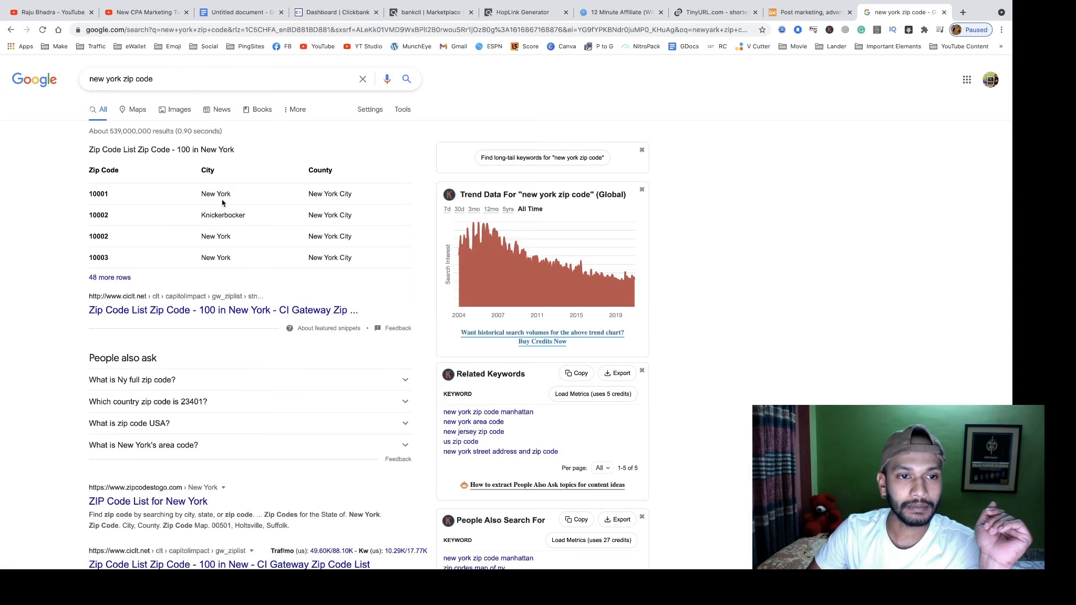
pyautogui.moveTo(248, 213); pyautogui.dragTo(201, 220)
pyautogui.hotkey('ctrl', 'c')
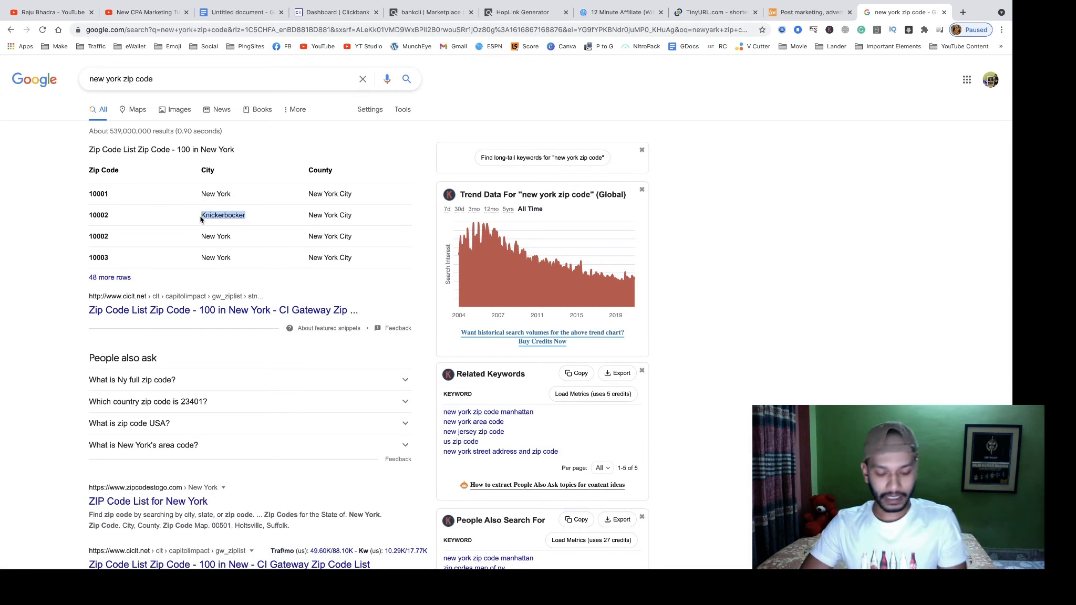
pyautogui.click(819, 15)
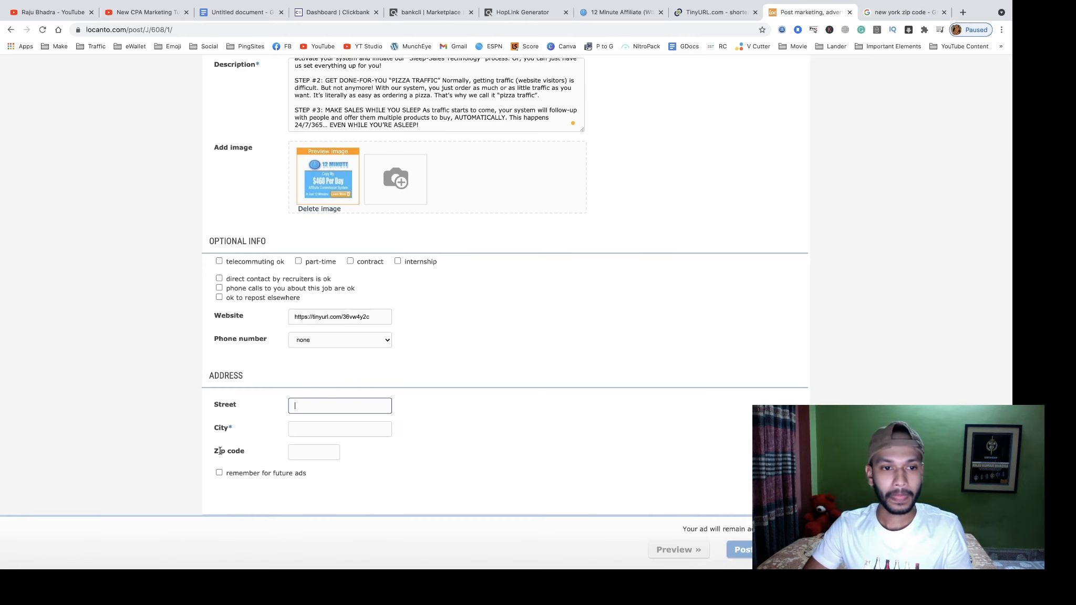
pyautogui.click(302, 431)
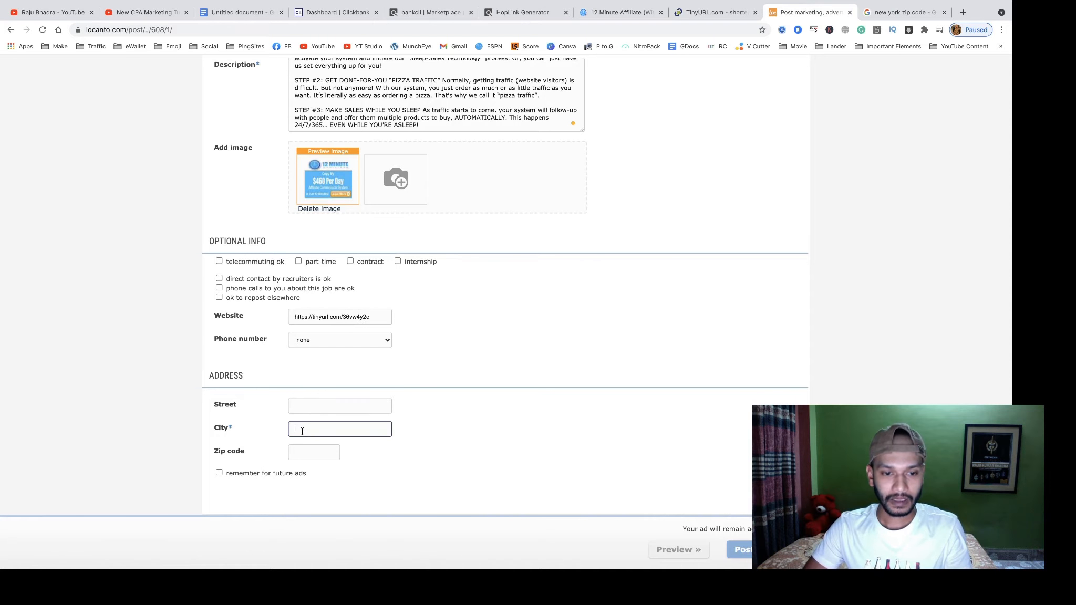
pyautogui.hotkey('ctrl', 'v')
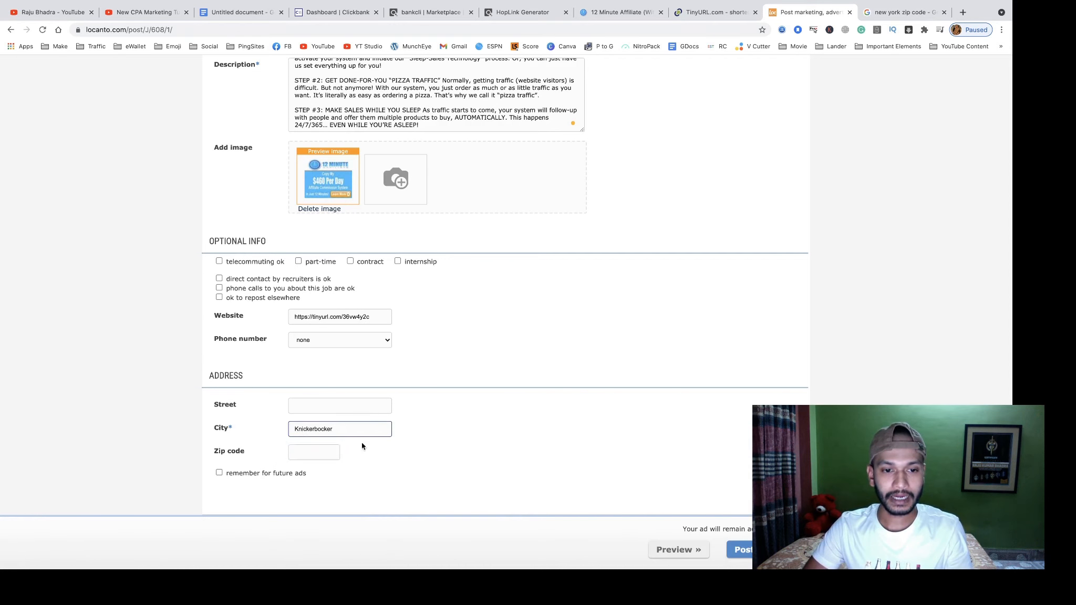
# - Copy the zip code 10002 from the Knickerbocker row of the search results into the ad's Zip code field
pyautogui.click(328, 452)
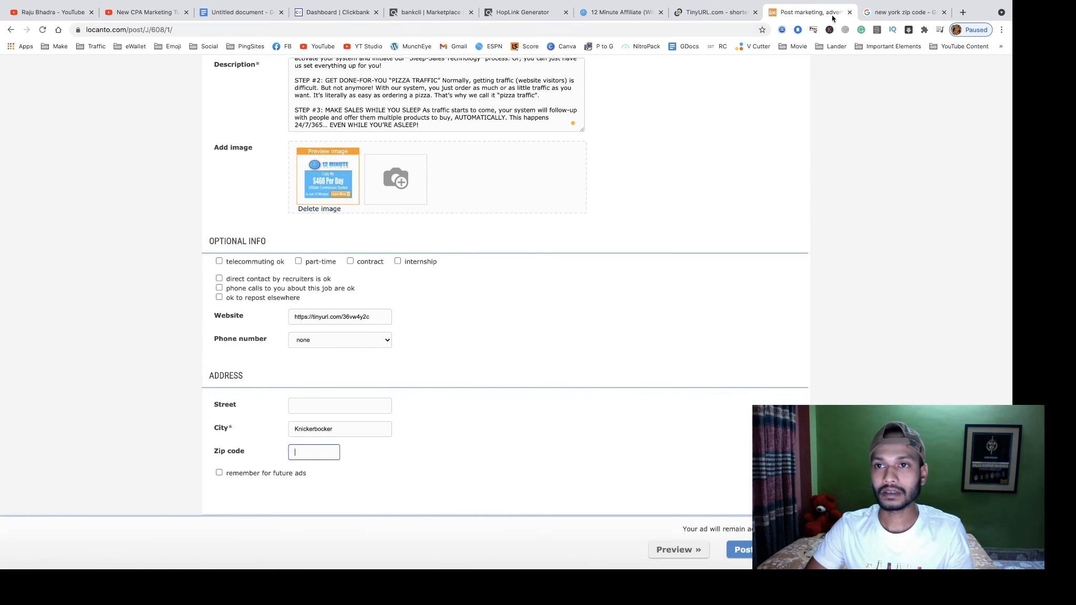
pyautogui.click(902, 12)
pyautogui.moveTo(115, 215); pyautogui.dragTo(92, 215)
pyautogui.hotkey('ctrl', 'c')
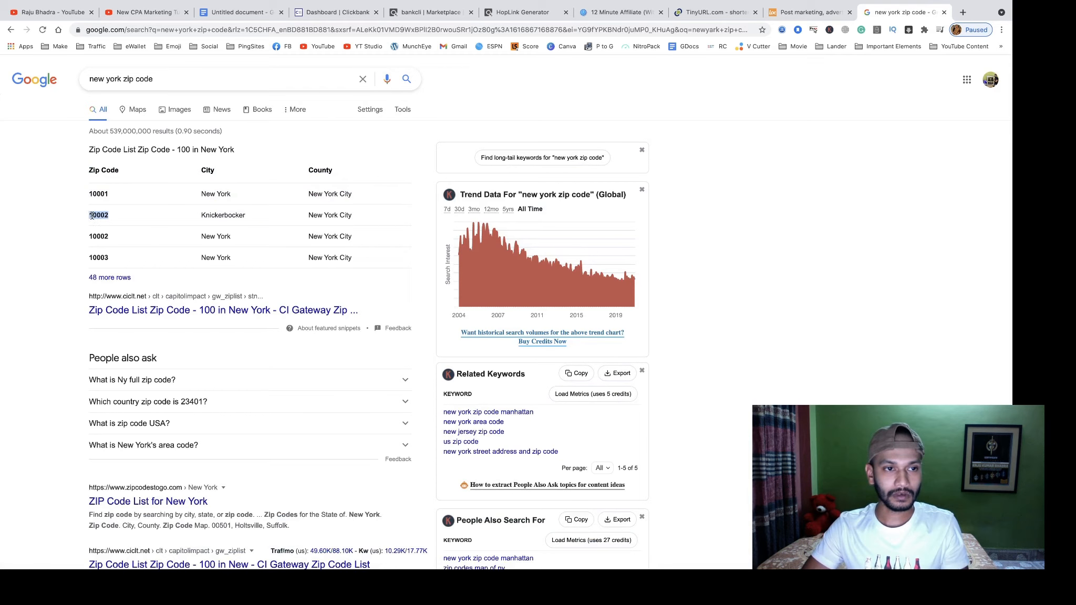
pyautogui.click(796, 13)
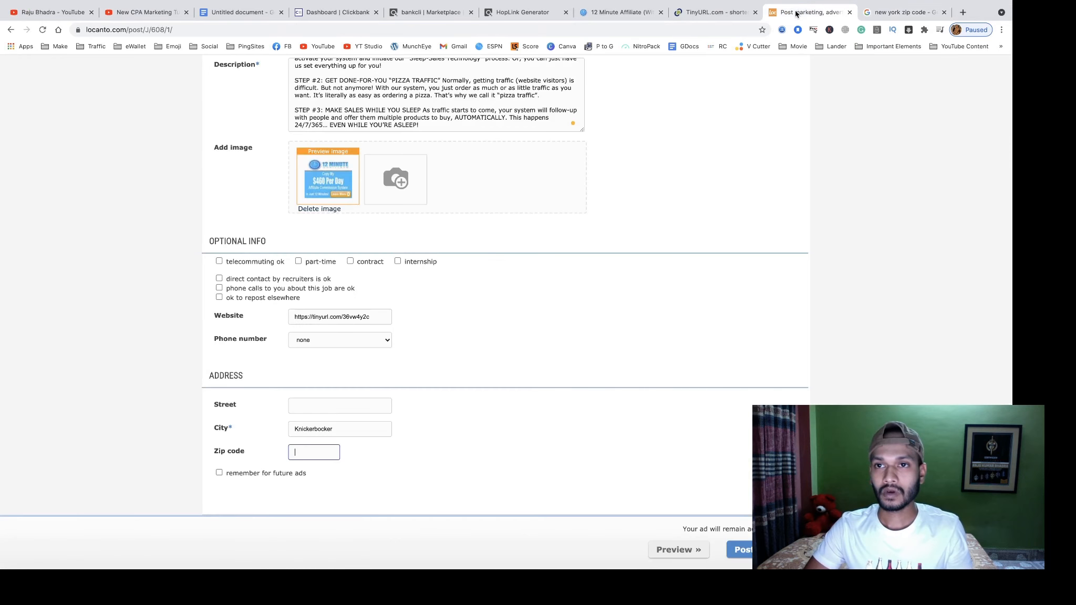
pyautogui.click(311, 455)
pyautogui.hotkey('ctrl', 'v')
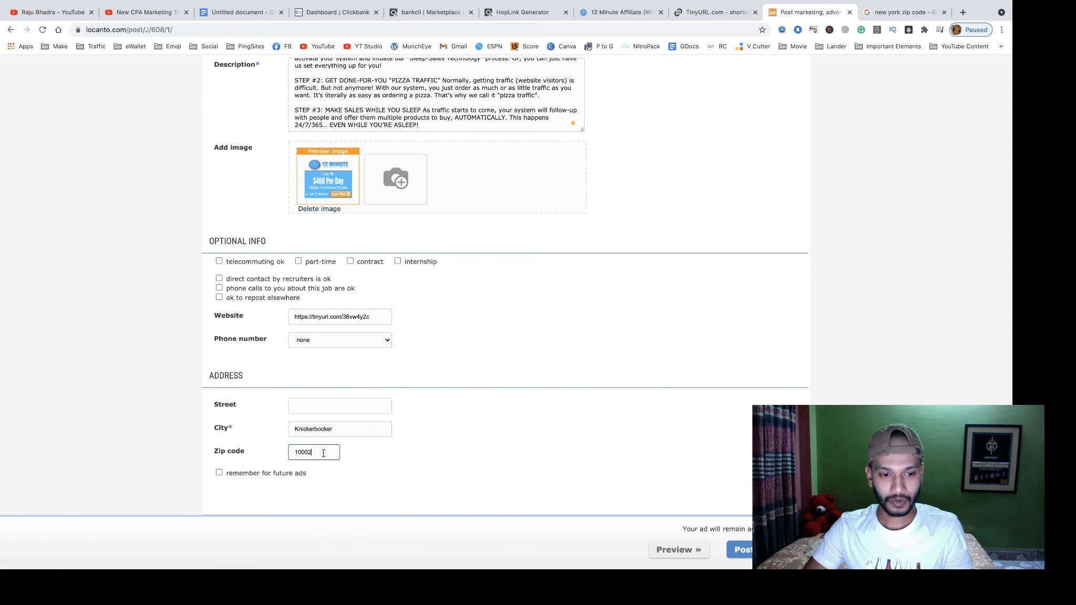
# - Try to post the ad with the street left blank, and check the returned form for fields needing correction
pyautogui.click(318, 407)
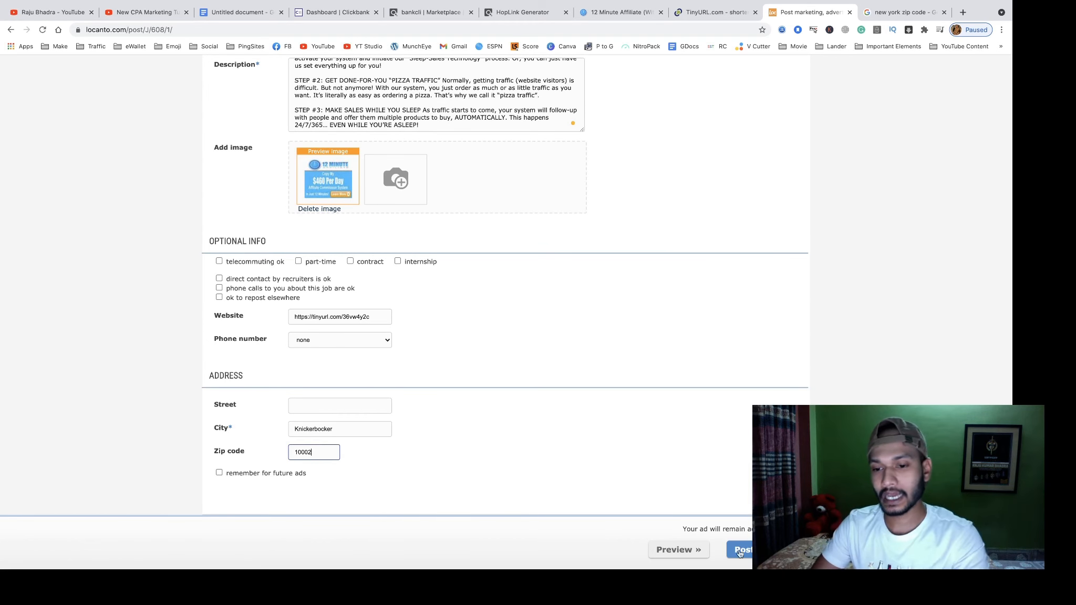
pyautogui.click(759, 550)
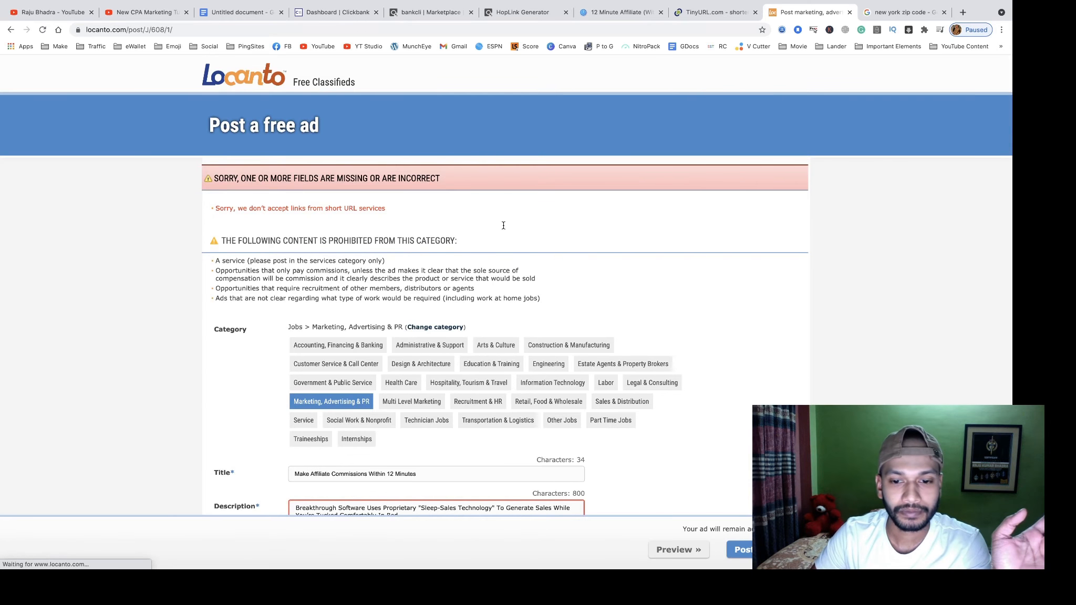
pyautogui.scroll(-4, 503, 225)
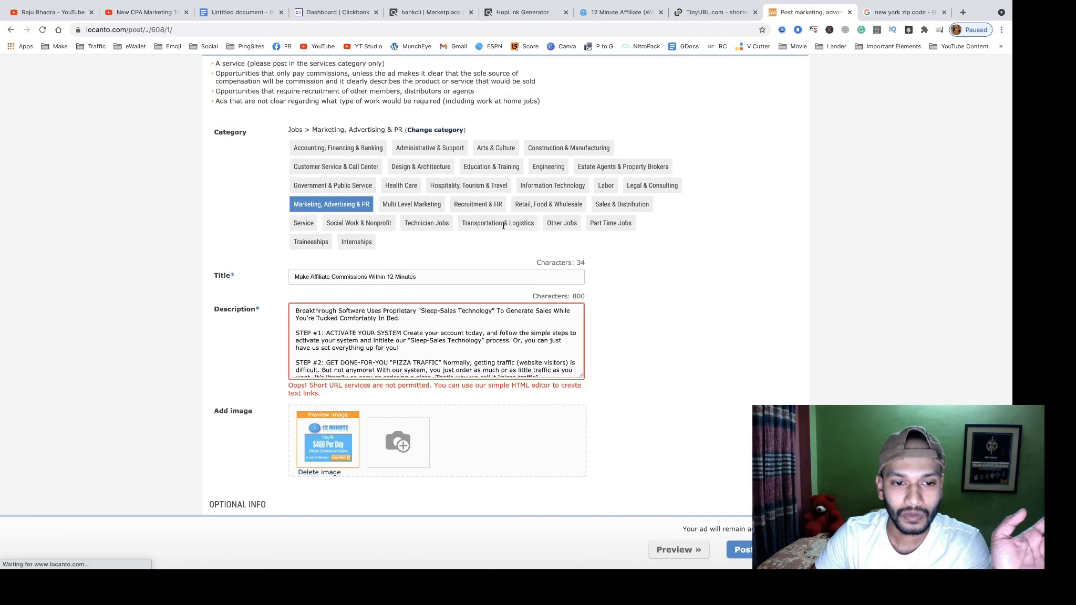
pyautogui.scroll(-4, 413, 290)
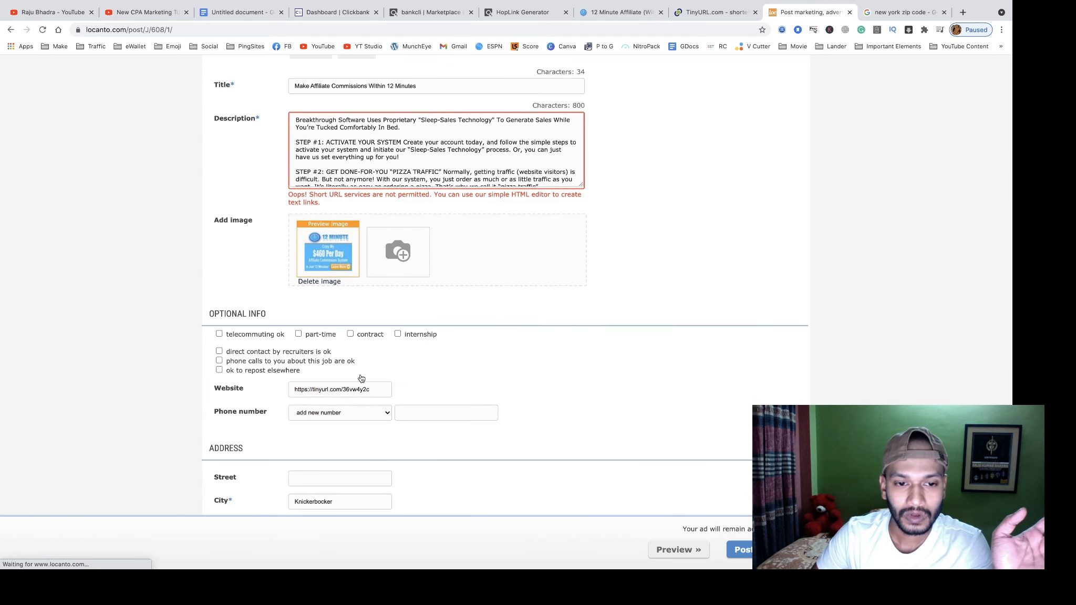
# - Delete the STEP #1 to STEP #3 text from the ad's Description, keeping only the opening "Breakthrough Software" sentence
pyautogui.click(314, 203)
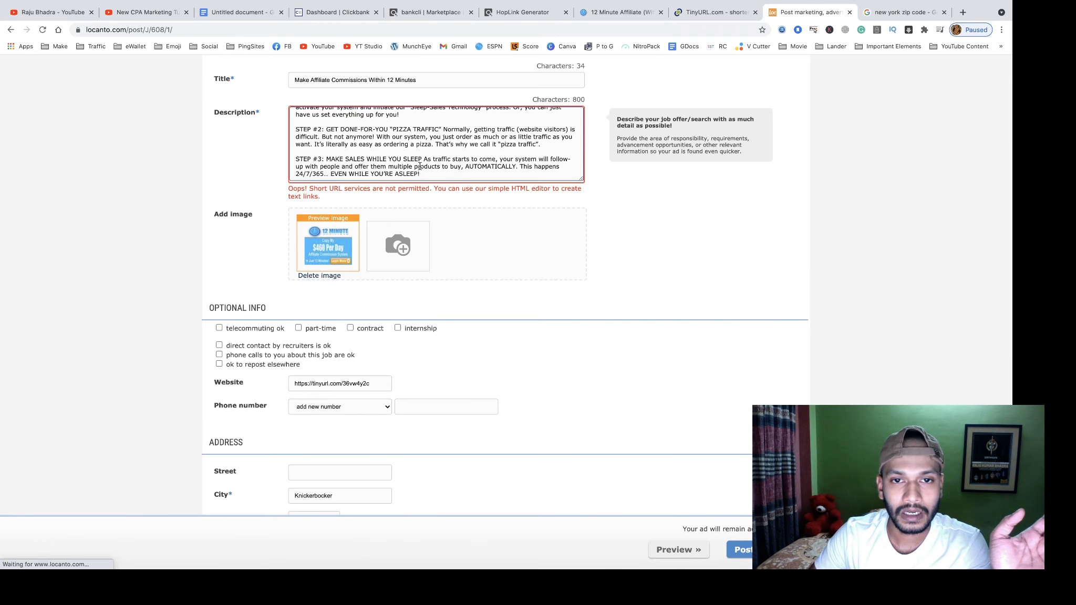
pyautogui.scroll(-2, 473, 205)
pyautogui.scroll(2, 495, 235)
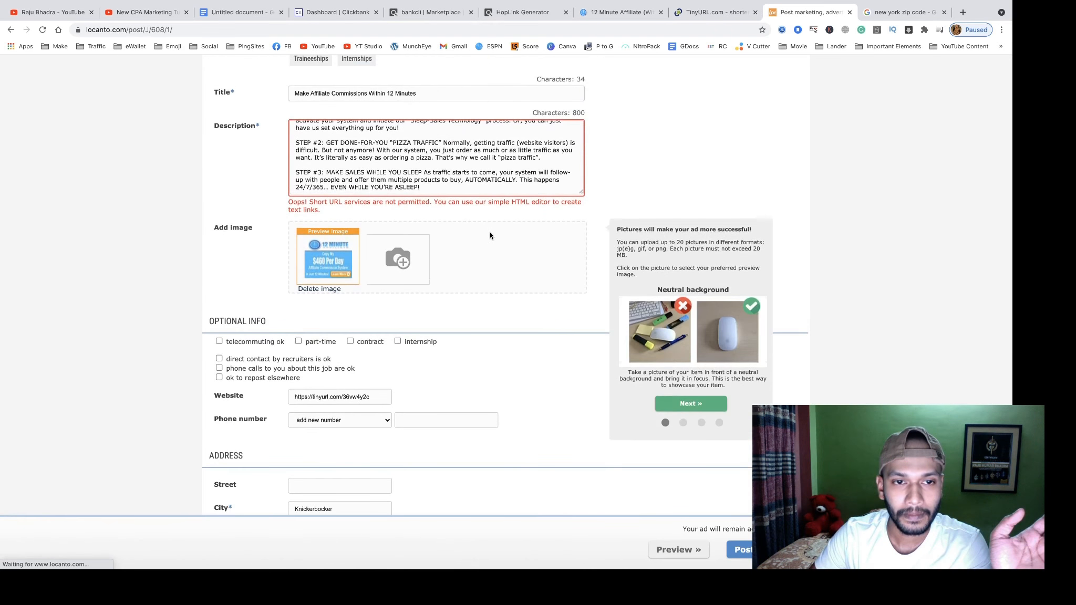
pyautogui.moveTo(420, 188); pyautogui.dragTo(292, 149)
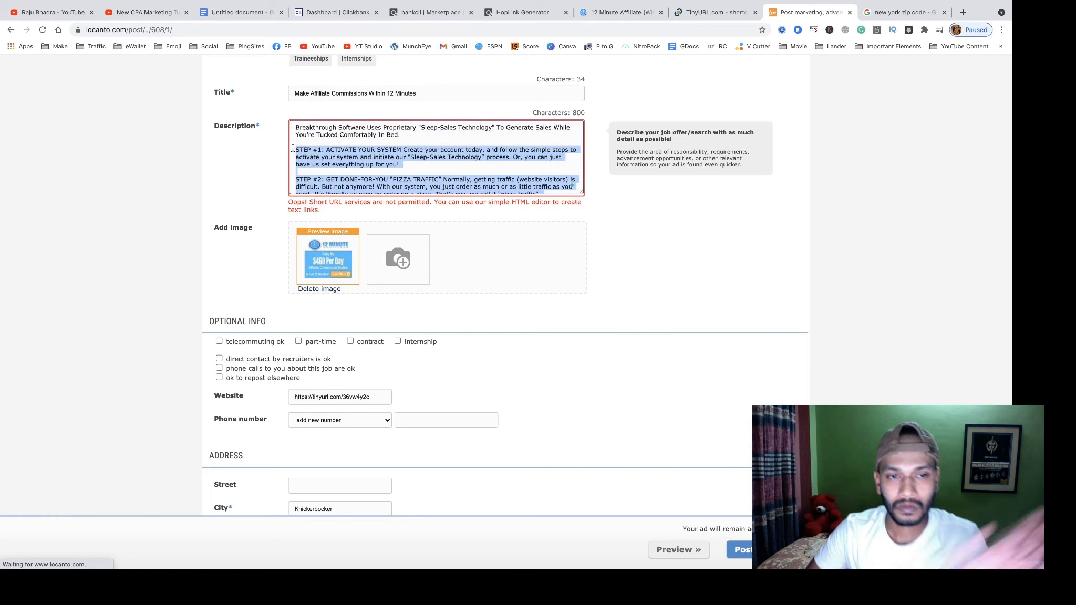
pyautogui.press('BackSpace')
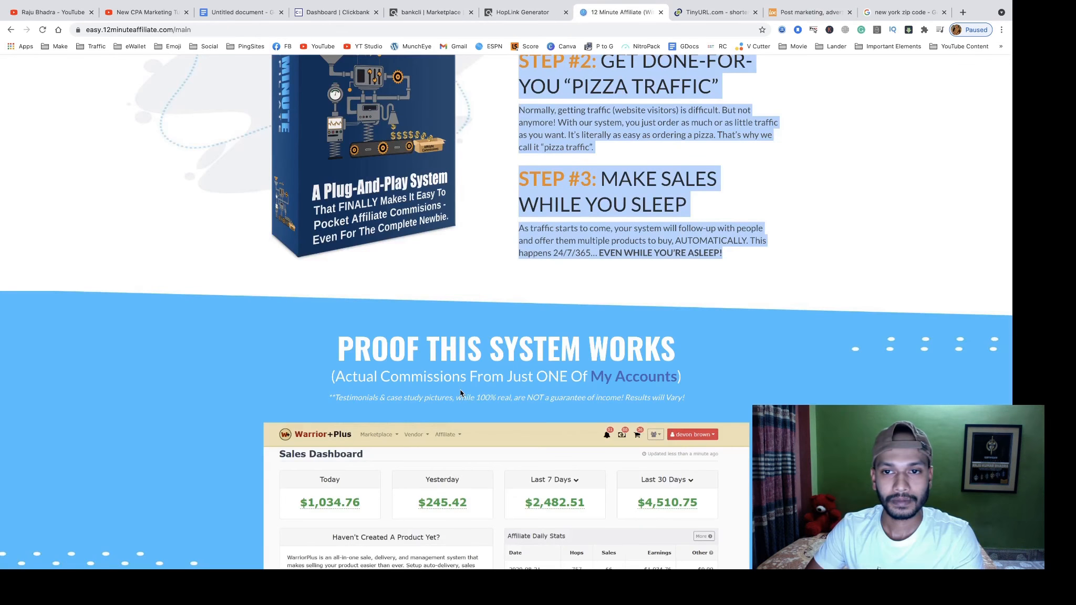
# - Copy the sentence "It is NOT easy getting all these things set up…" from the 12 Minute Affiliate sales page into the ad's Description
pyautogui.scroll(-10, 518, 401)
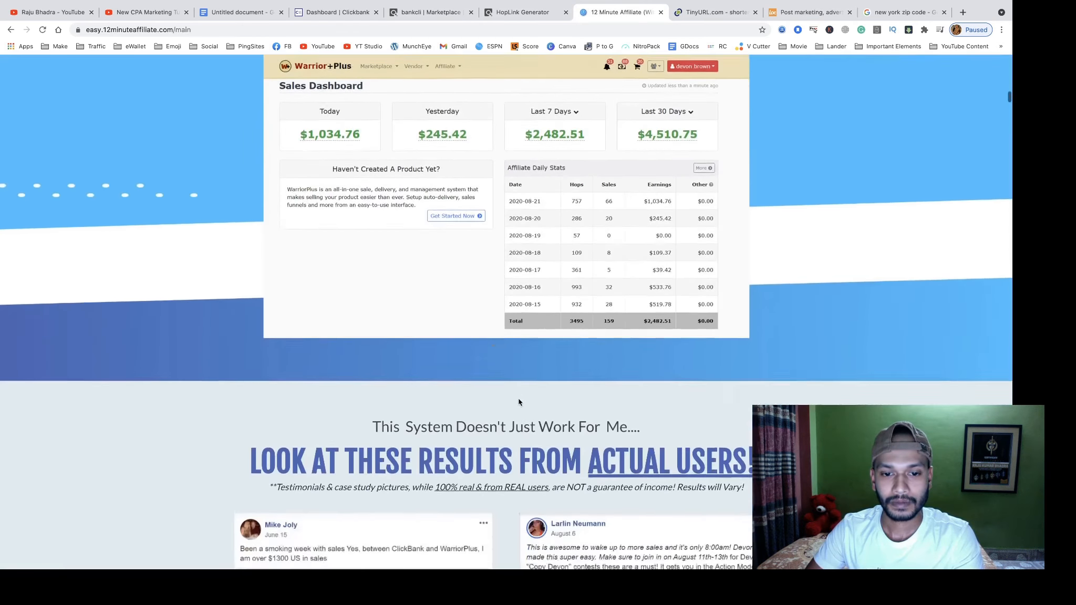
pyautogui.scroll(-15, 519, 402)
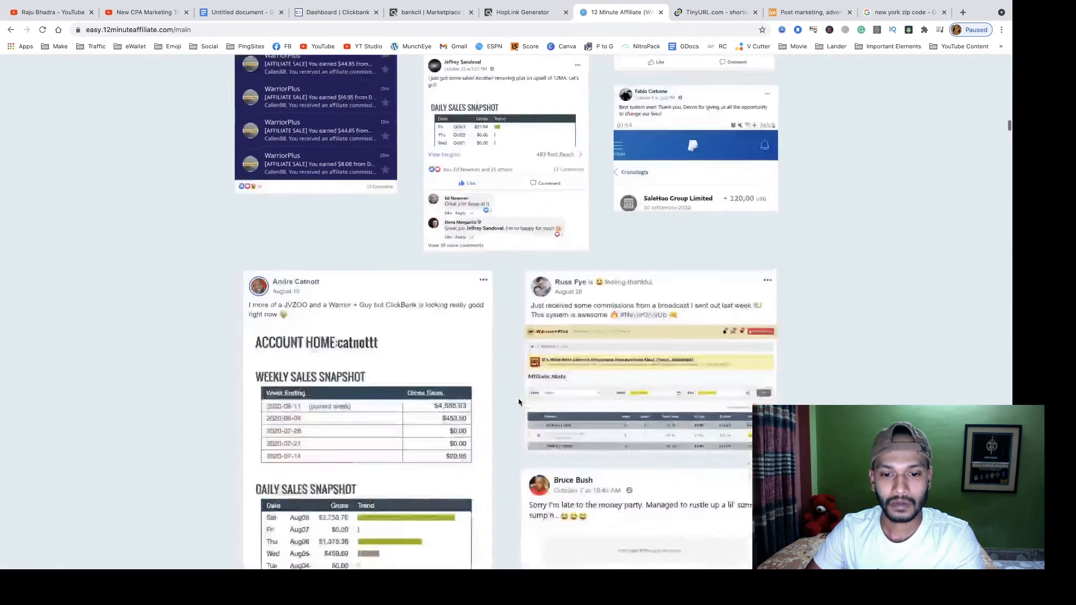
pyautogui.scroll(-15, 519, 402)
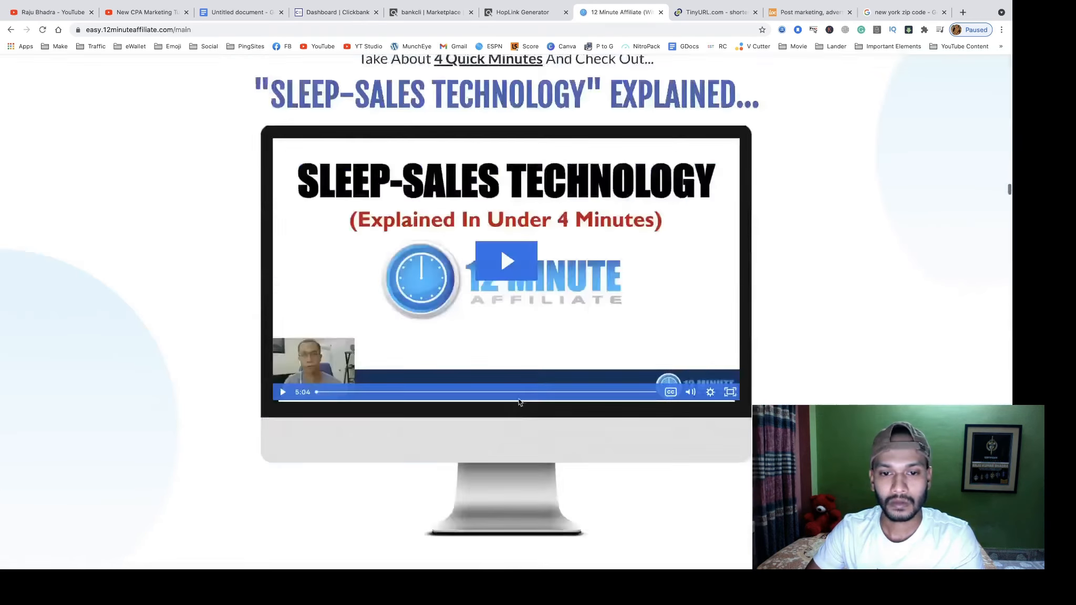
pyautogui.scroll(5, 519, 401)
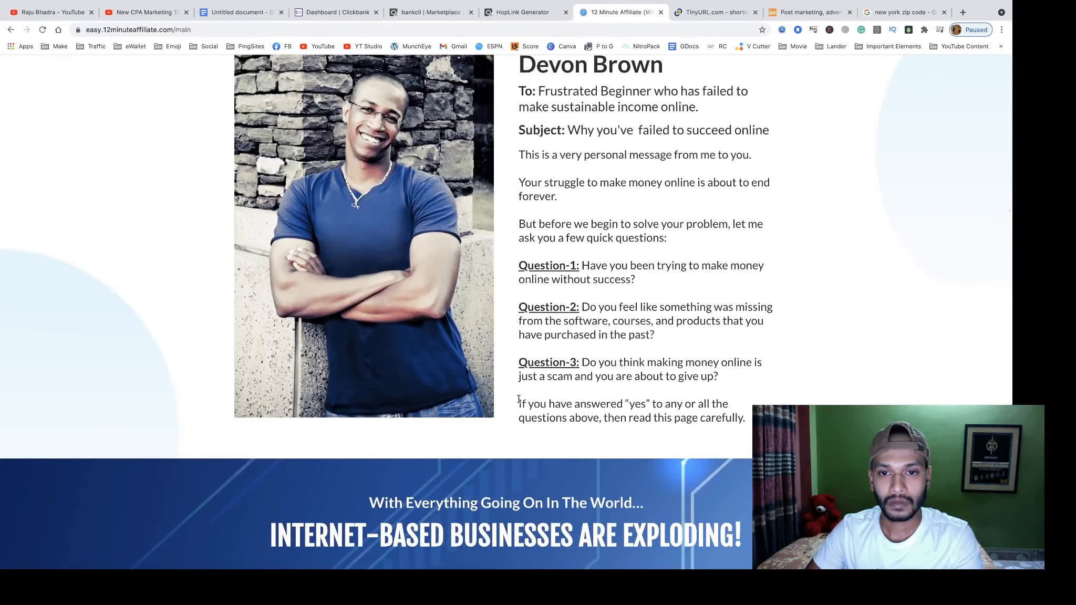
pyautogui.scroll(1, 518, 399)
pyautogui.scroll(-4, 597, 368)
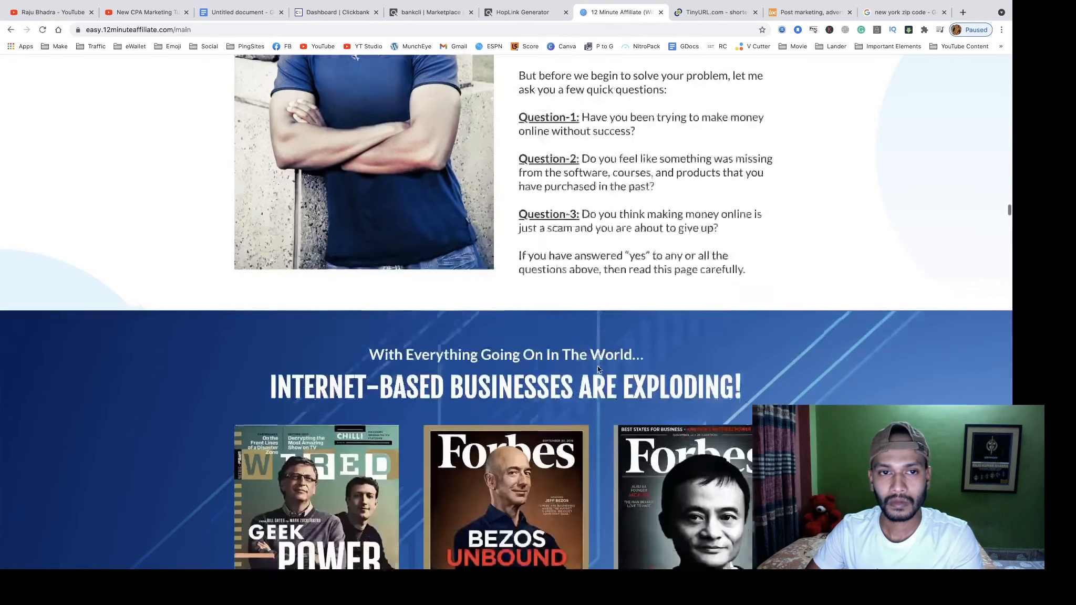
pyautogui.scroll(-12, 598, 367)
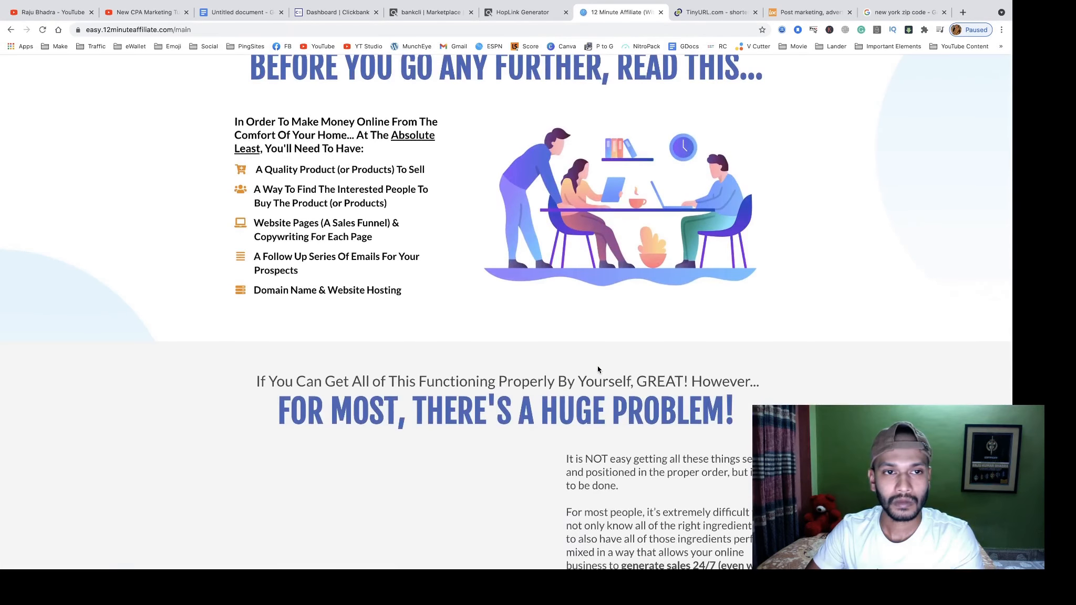
pyautogui.scroll(-3, 598, 369)
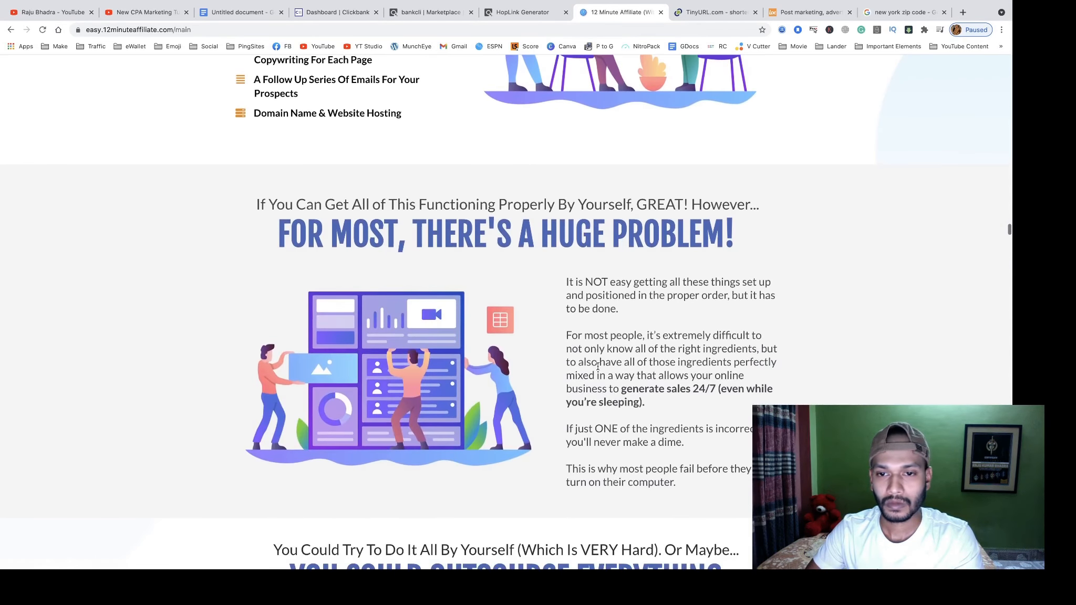
pyautogui.scroll(-1, 598, 367)
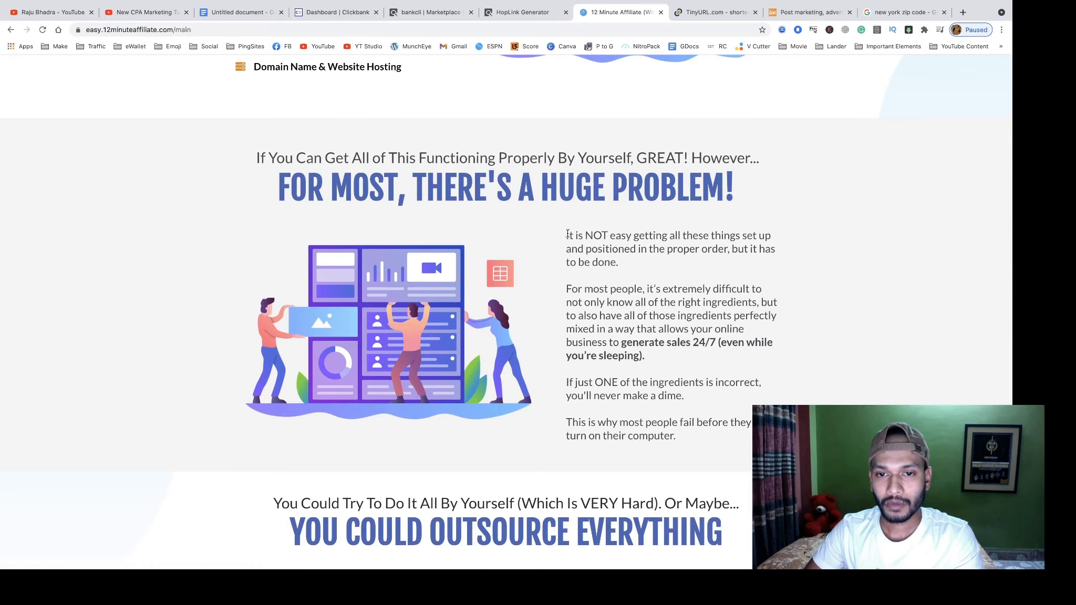
pyautogui.moveTo(568, 235); pyautogui.dragTo(620, 259)
pyautogui.hotkey('ctrl', 'c')
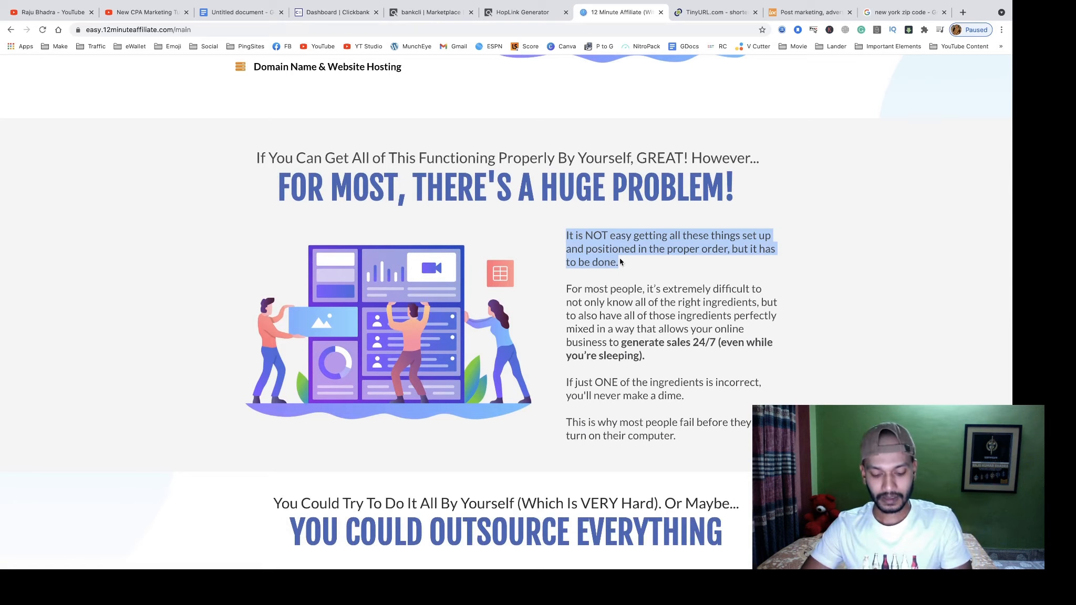
pyautogui.click(809, 13)
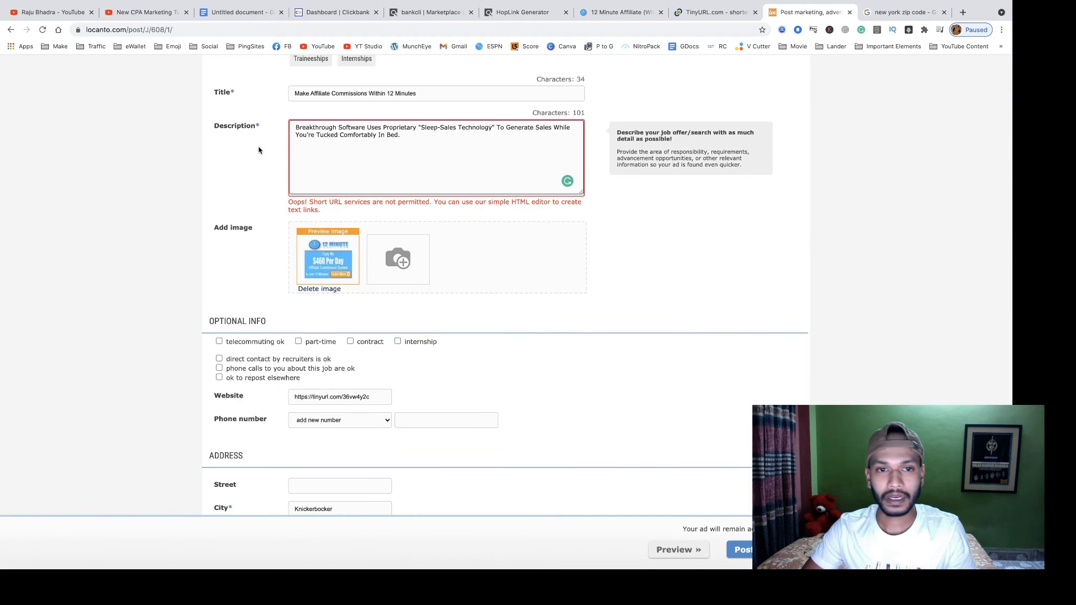
pyautogui.hotkey('ctrl', 'v')
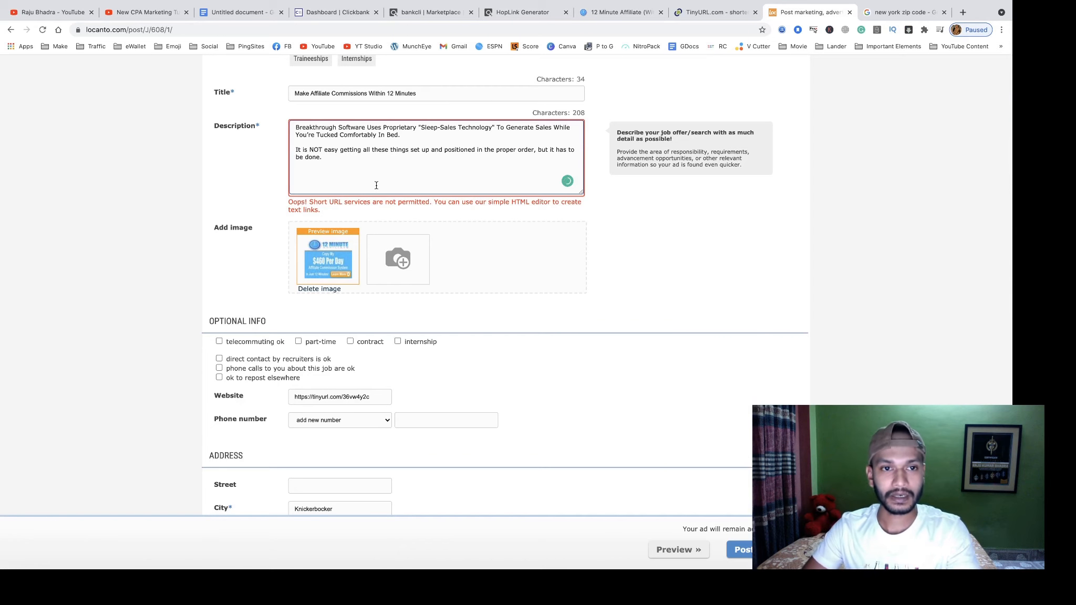
pyautogui.click(250, 181)
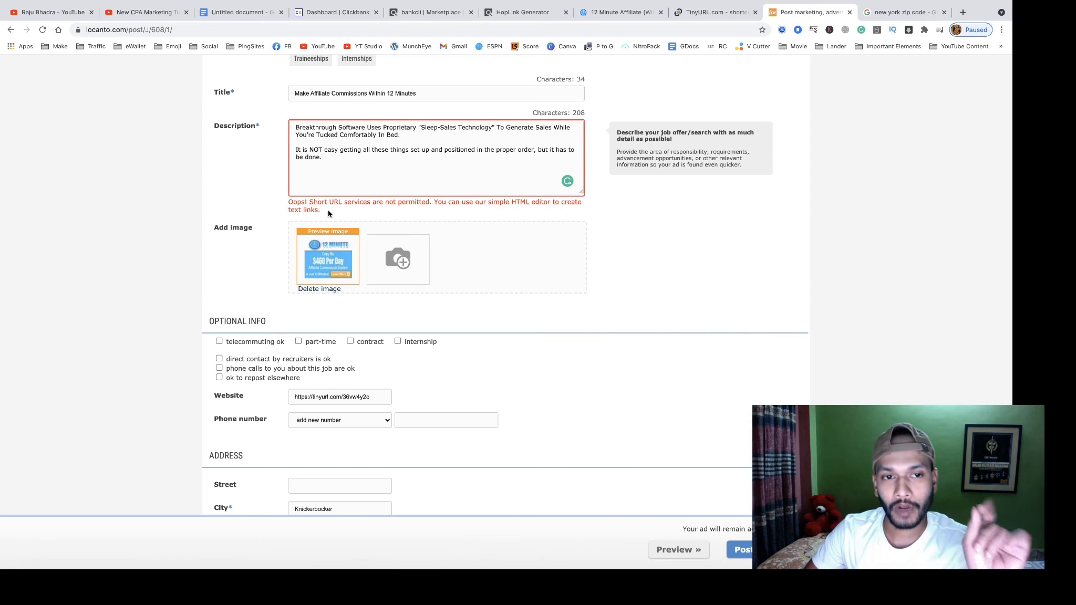
# - Replace the TinyURL link in the ad's Website field with the encrypted HopLink copied from the HopLink Generator
pyautogui.moveTo(309, 202); pyautogui.dragTo(420, 204)
pyautogui.click(446, 204)
pyautogui.click(370, 395)
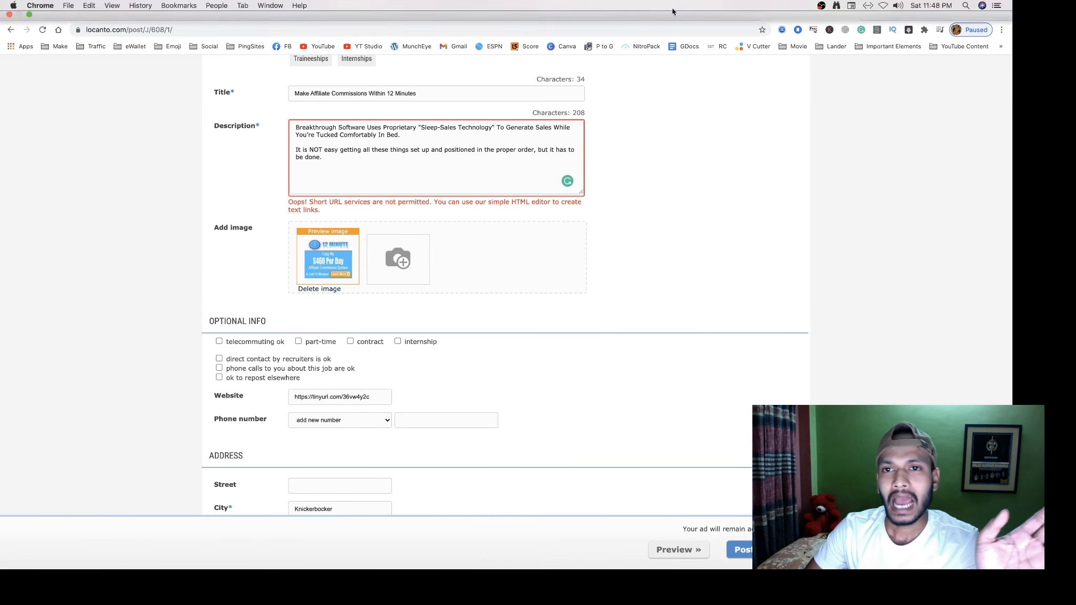
pyautogui.click(525, 12)
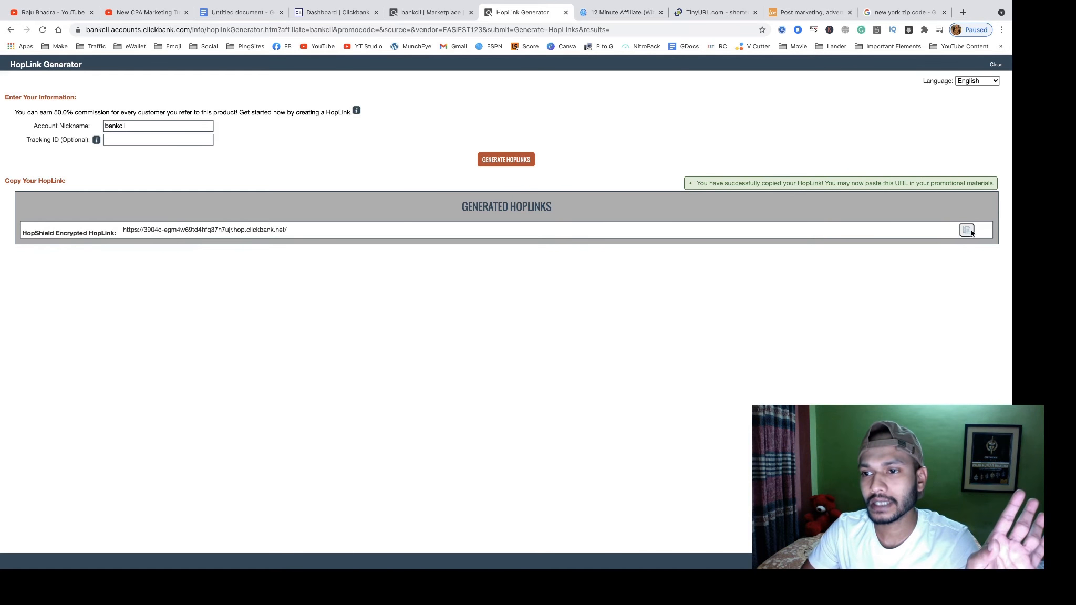
pyautogui.click(806, 12)
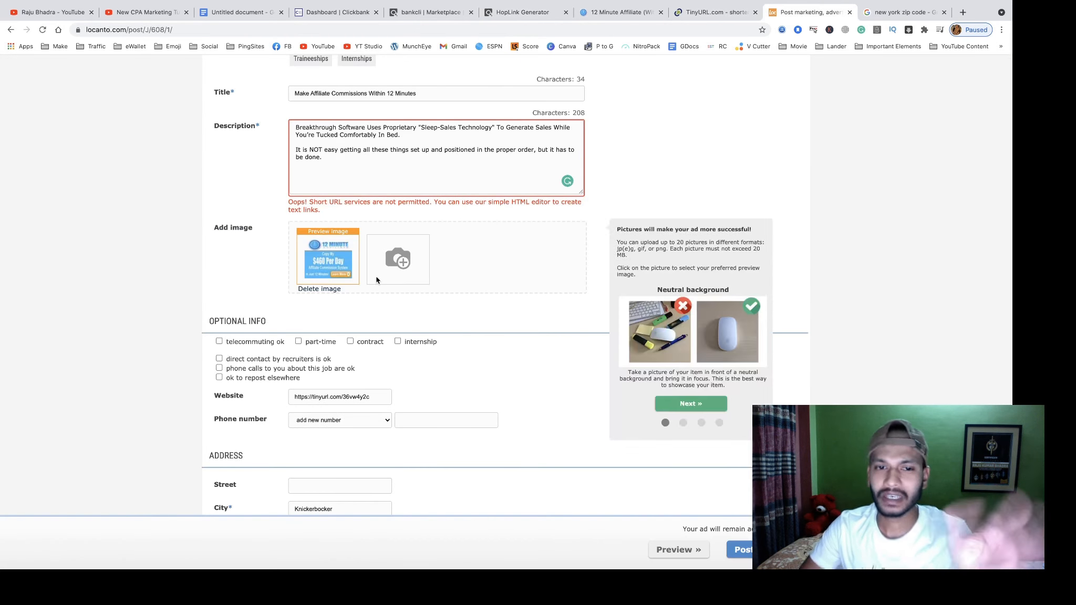
pyautogui.tripleClick(328, 402)
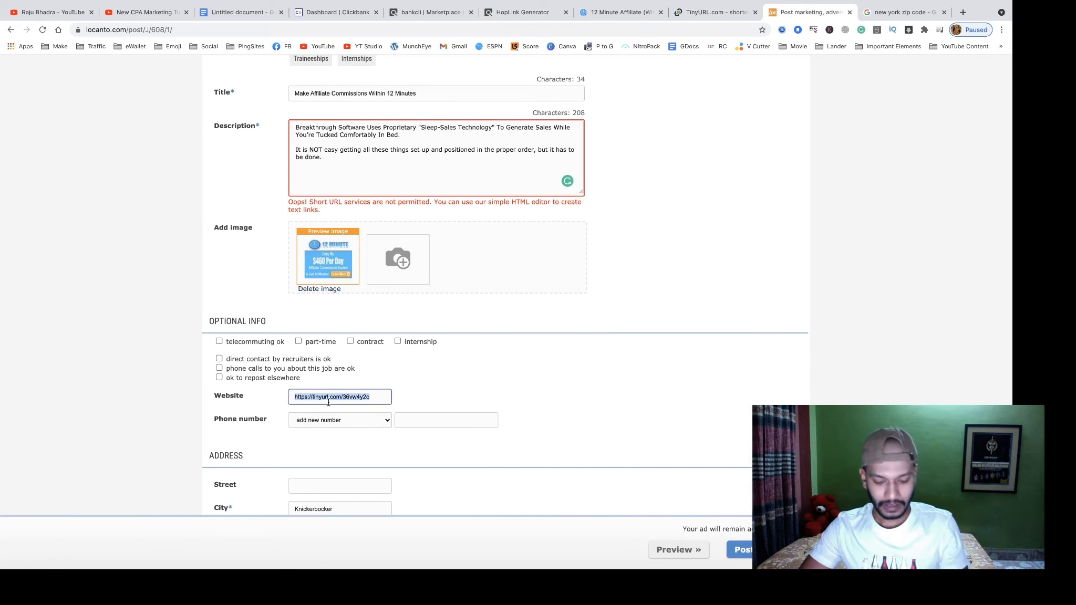
pyautogui.press('super+v')
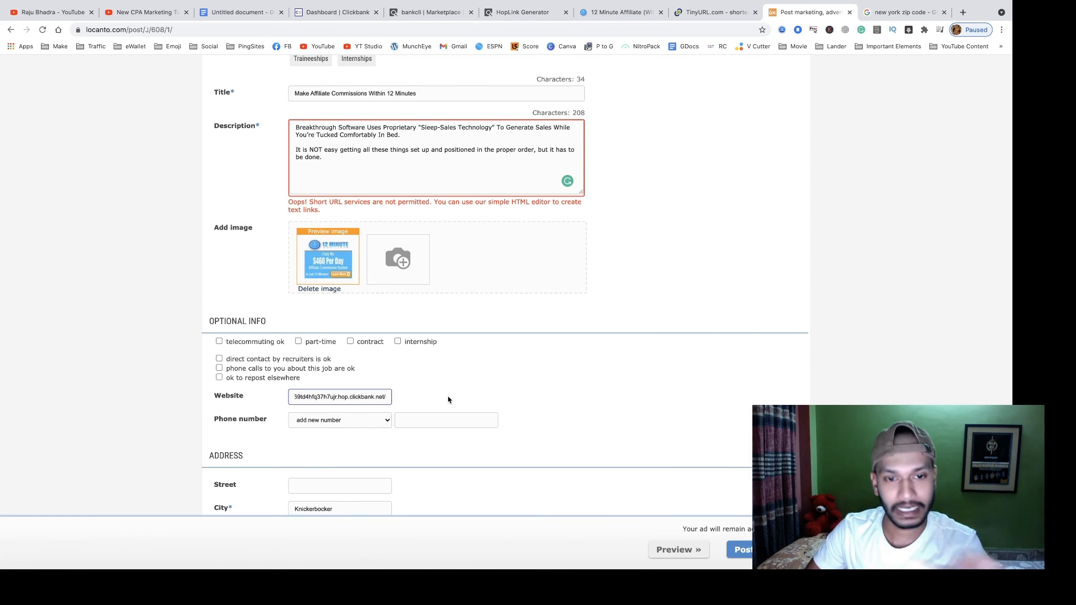
# - Post the ad and proceed past the upgrade offers without adding any paid package
pyautogui.scroll(-3, 468, 386)
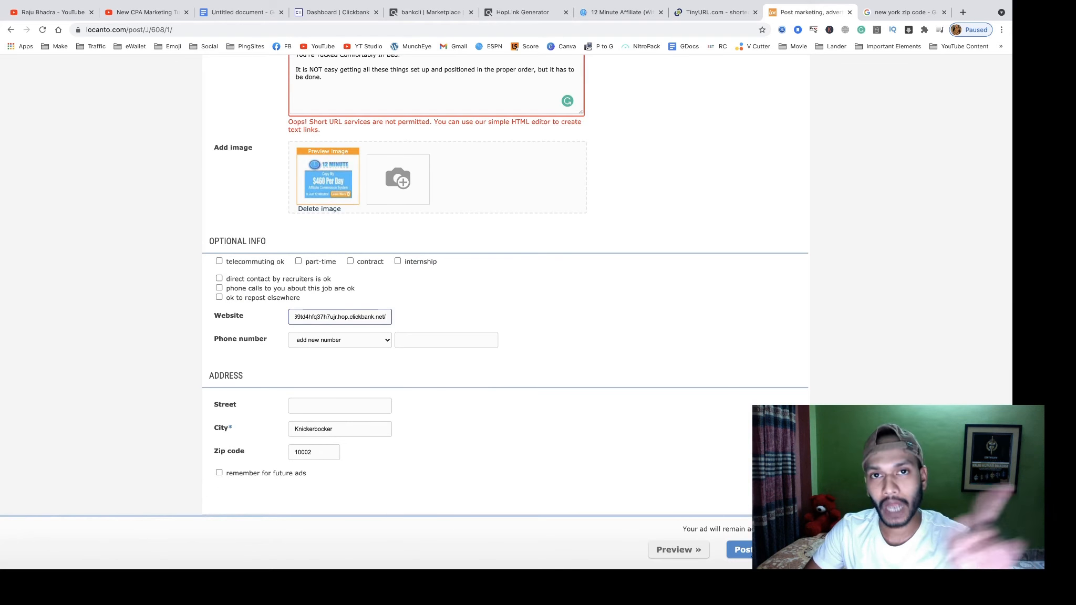
pyautogui.click(751, 554)
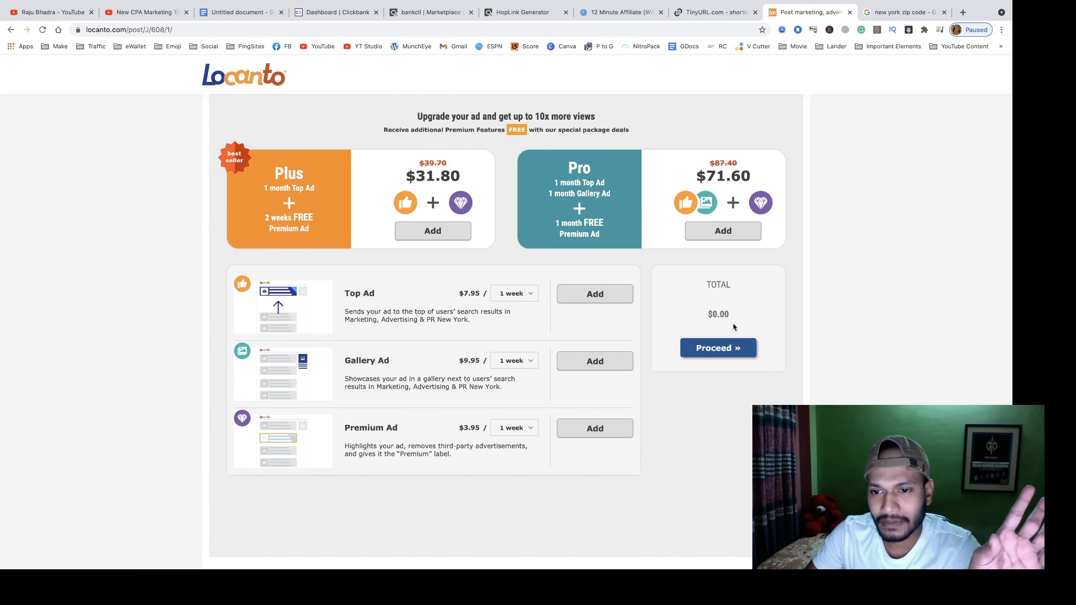
pyautogui.click(715, 353)
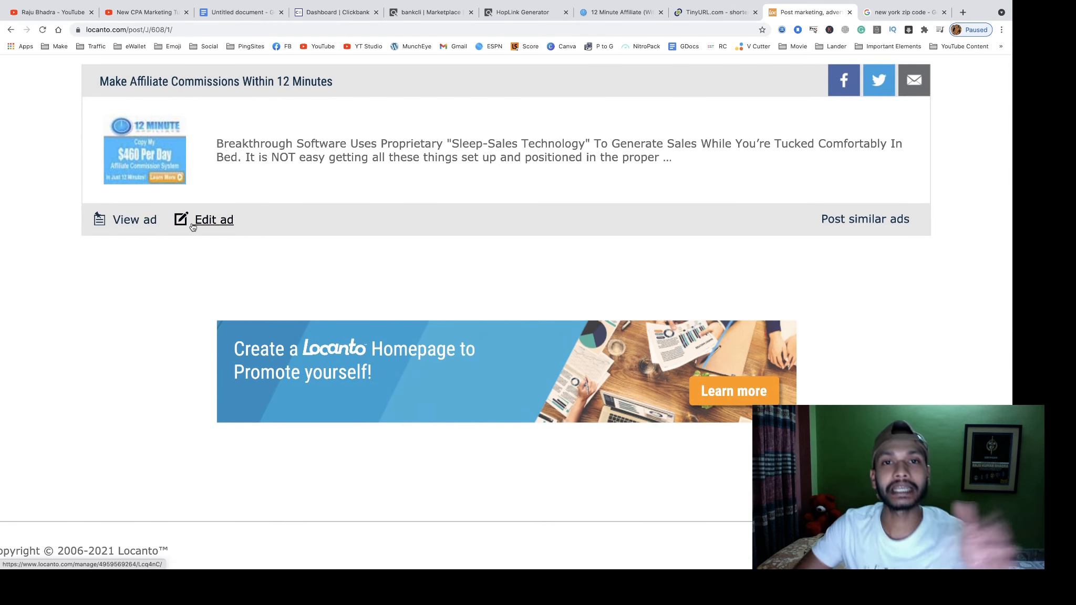
# - View the posted ad and open its website link to check the 12 Minute Affiliate landing page
pyautogui.click(126, 224)
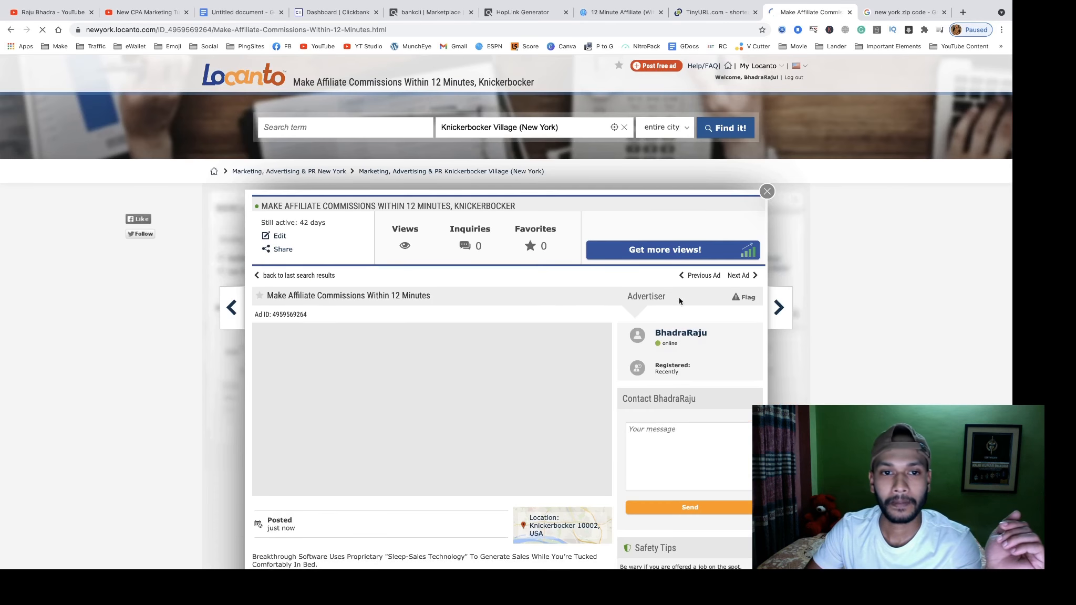
pyautogui.scroll(-3, 568, 364)
pyautogui.scroll(-4, 569, 364)
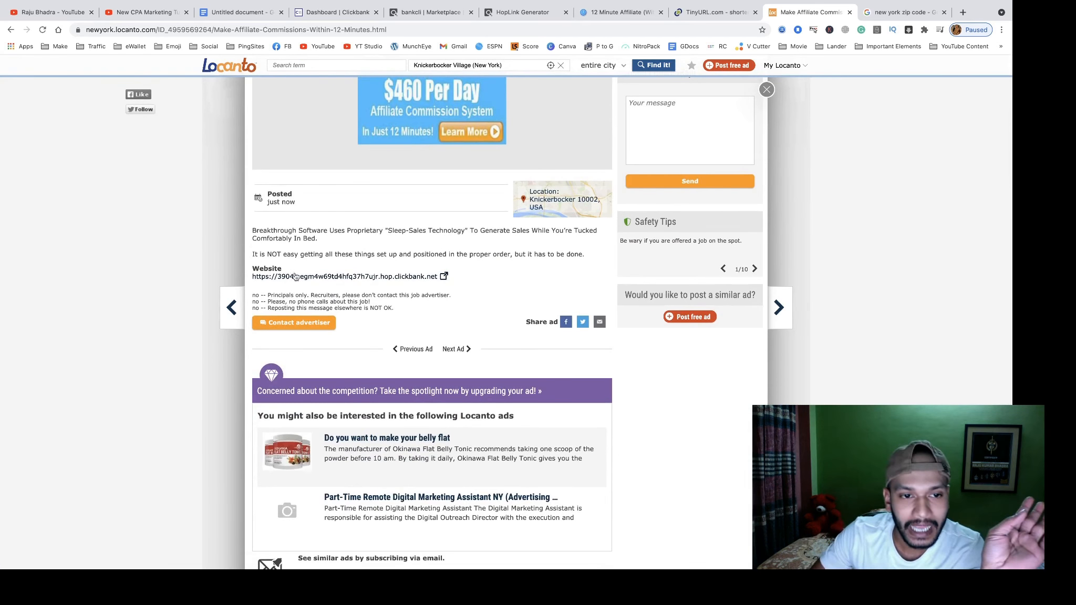
pyautogui.rightClick(370, 278)
pyautogui.press('Escape')
pyautogui.click(379, 284)
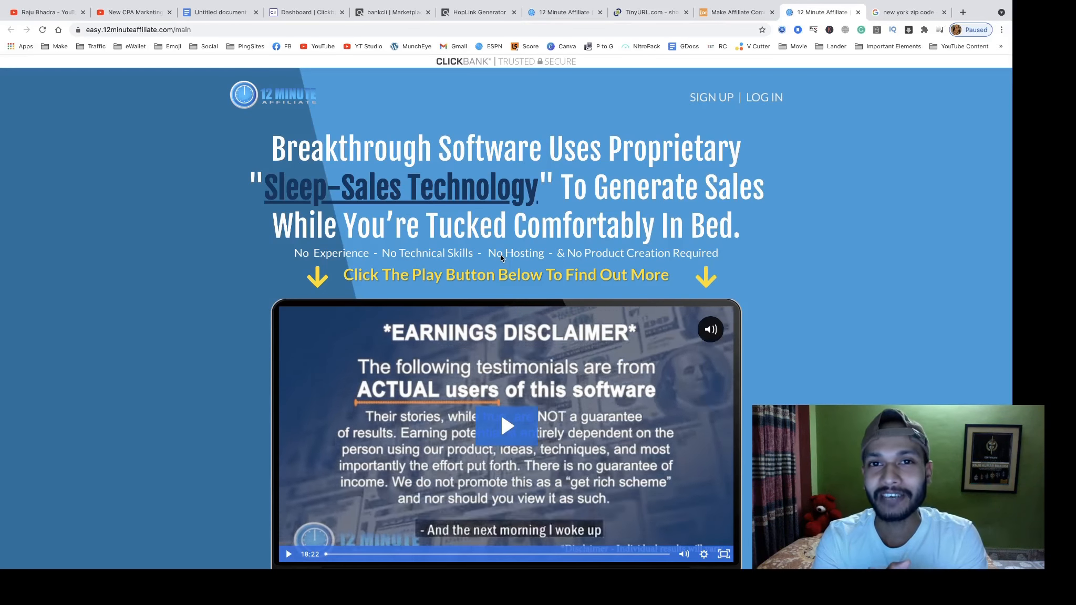
# - Look over the YouTube channel's home page and uploads, and the links in the New CPA Marketing Tutorial video's description
pyautogui.click(57, 17)
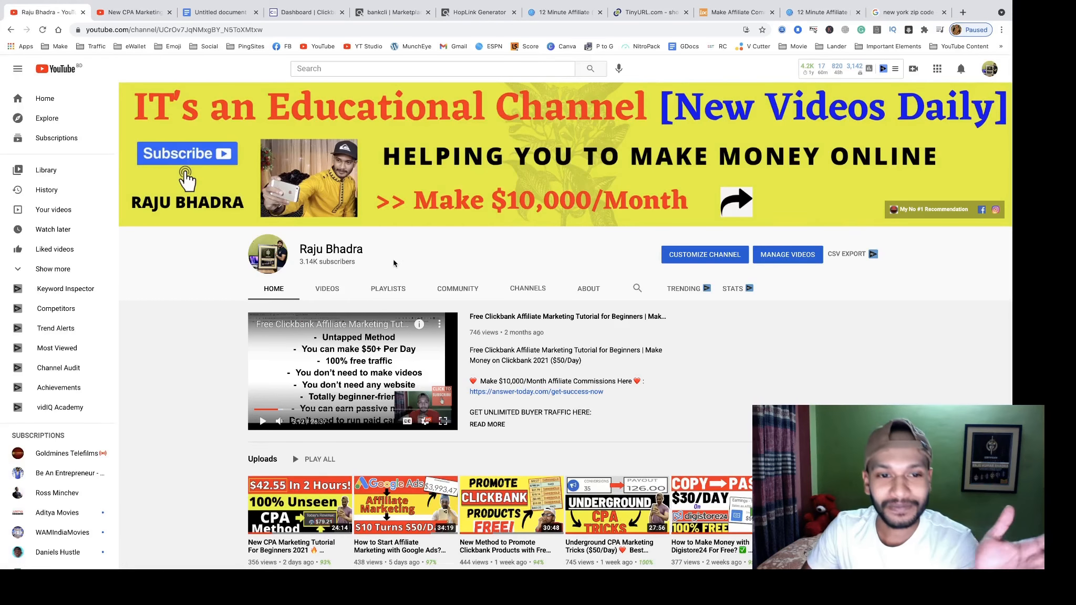
pyautogui.moveTo(385, 253); pyautogui.dragTo(305, 250)
pyautogui.click(415, 247)
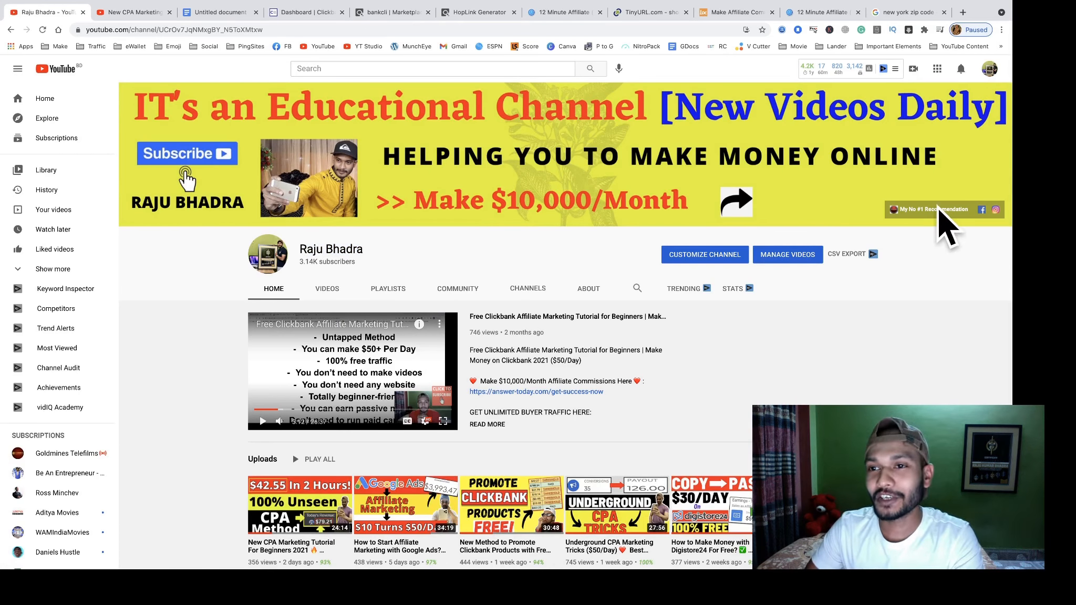
pyautogui.scroll(-3, 188, 180)
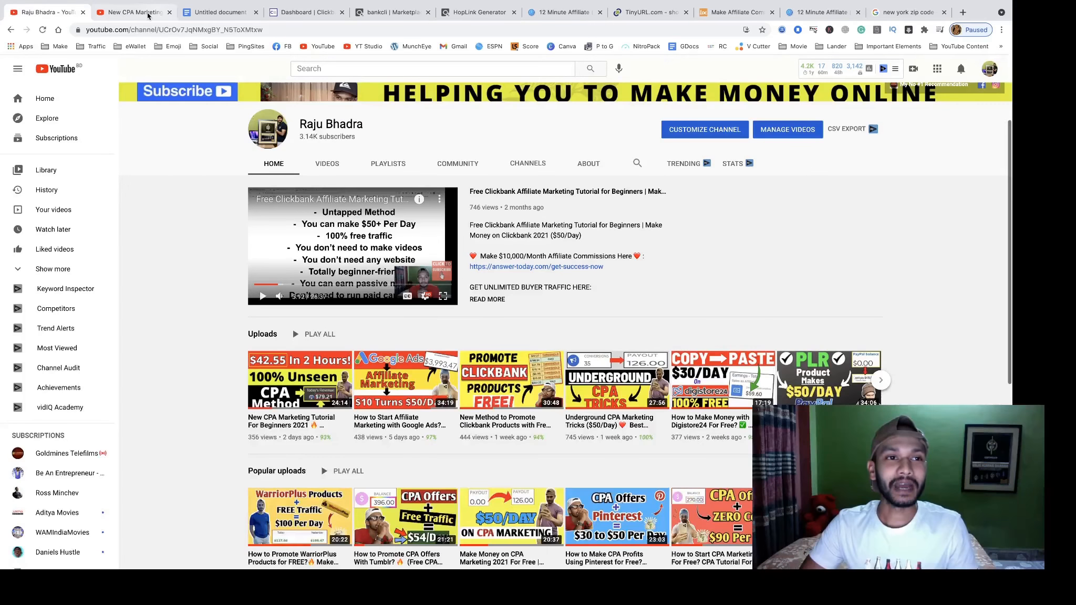
pyautogui.hotkey('ctrl', 'Tab')
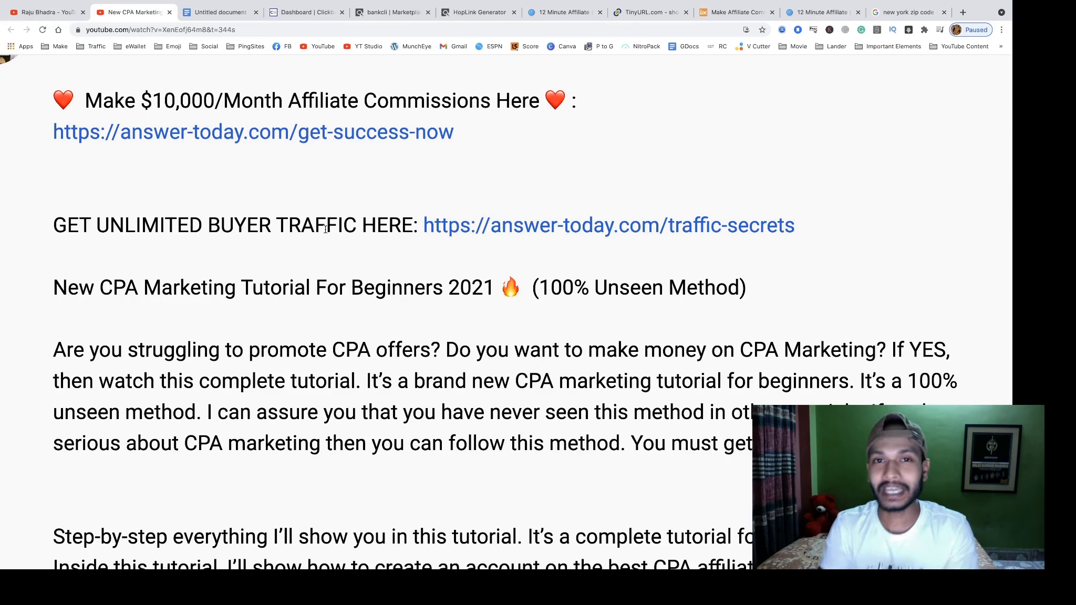
# - Revisit the Google Docs title page, the ClickBank dashboard's sales by account, and the E-business & E-marketing marketplace offers
pyautogui.click(221, 12)
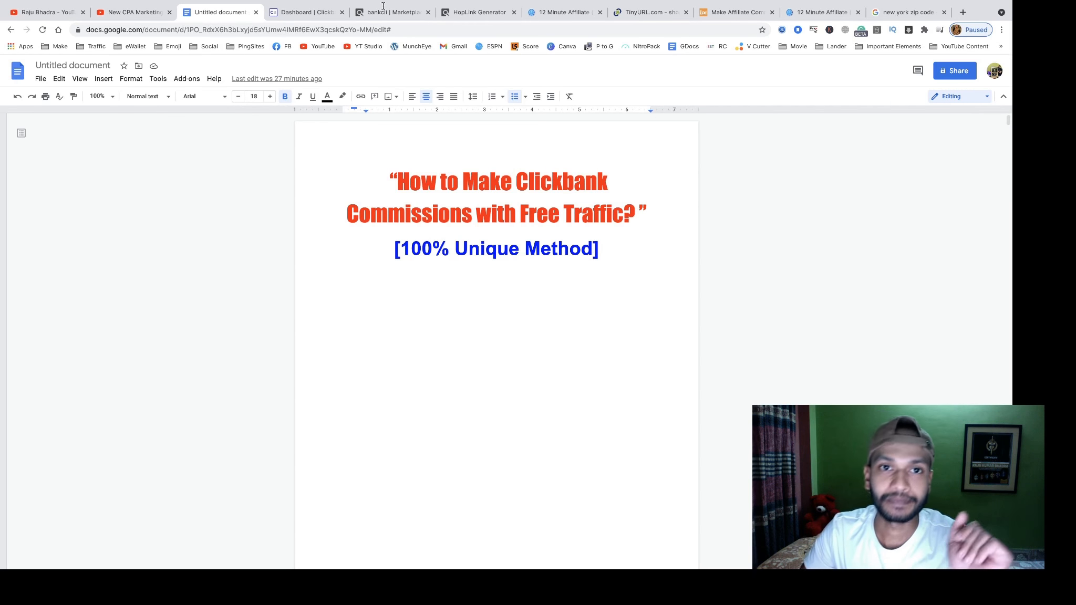
pyautogui.click(304, 16)
pyautogui.scroll(5, 436, 239)
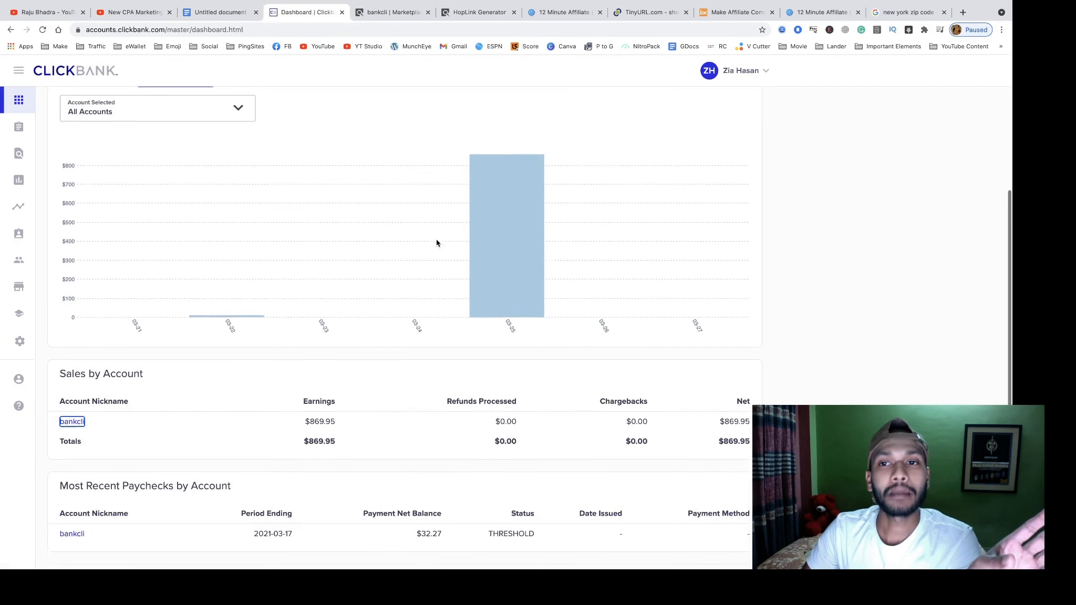
pyautogui.scroll(-3, 436, 243)
pyautogui.moveTo(481, 190)
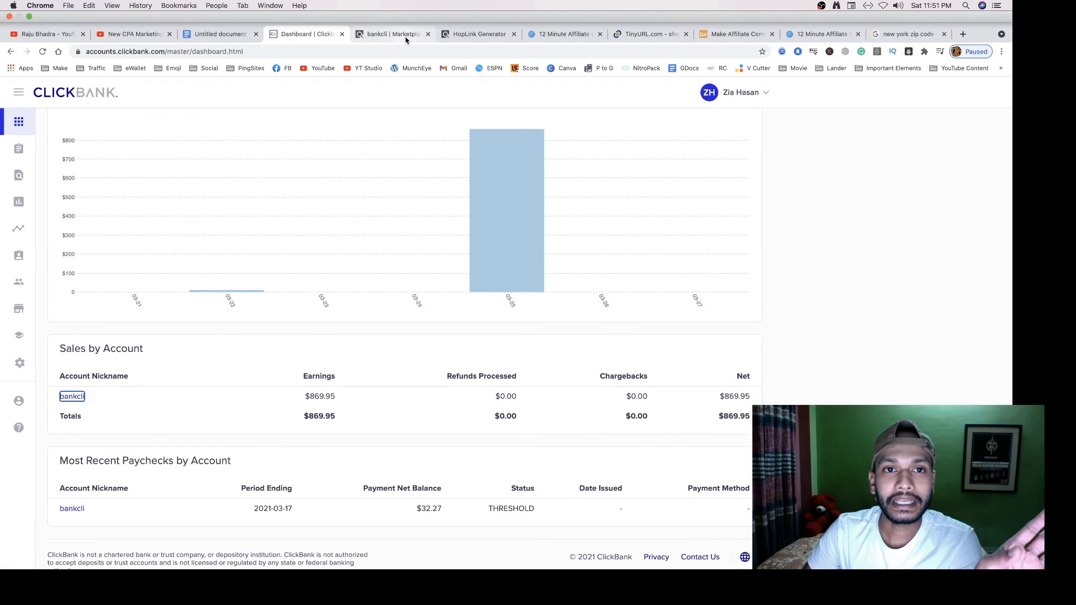
pyautogui.click(404, 36)
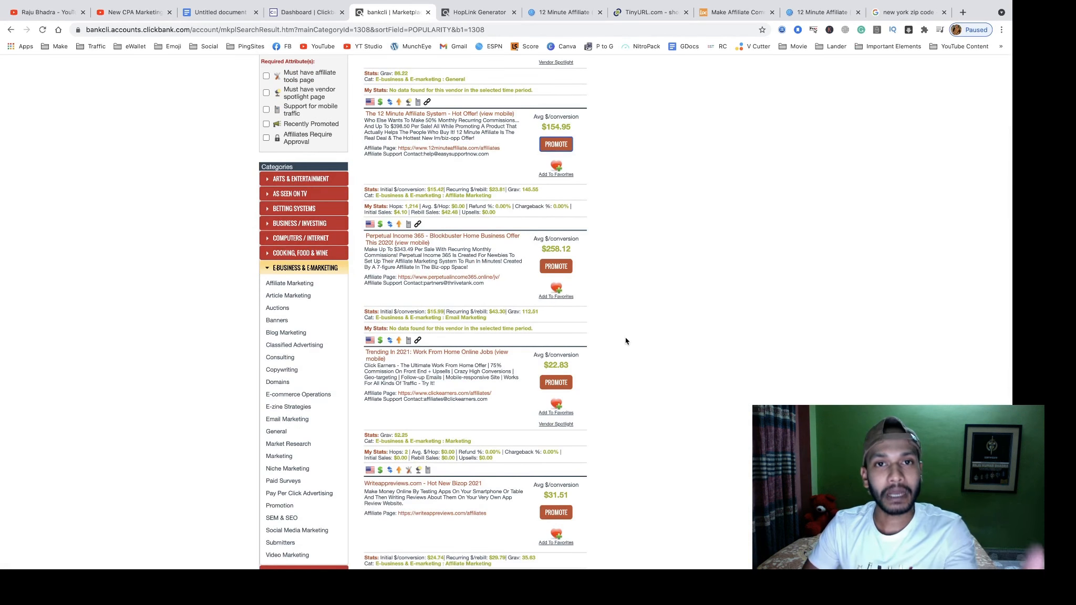
# - Revisit the E-business & E-marketing results and the generated HopLink, and close the TinyURL page
pyautogui.scroll(15, 626, 341)
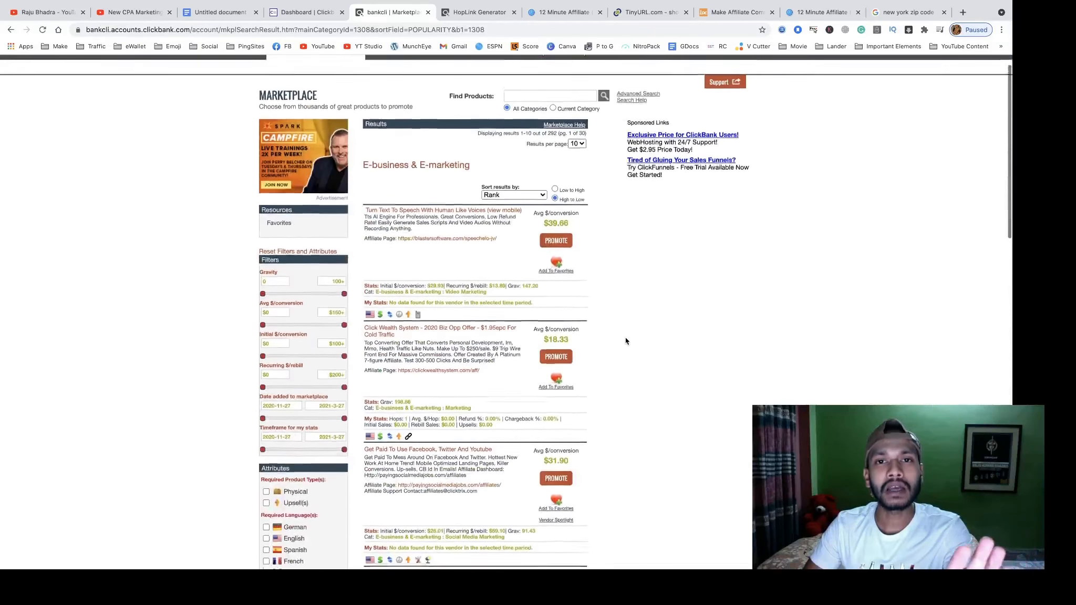
pyautogui.scroll(1, 625, 340)
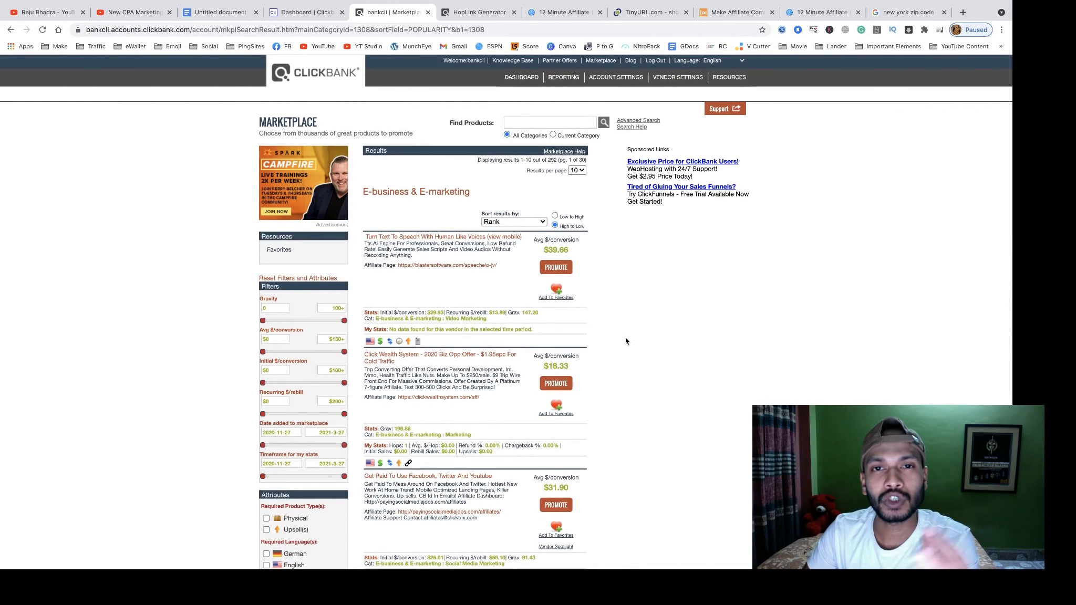
pyautogui.click(476, 11)
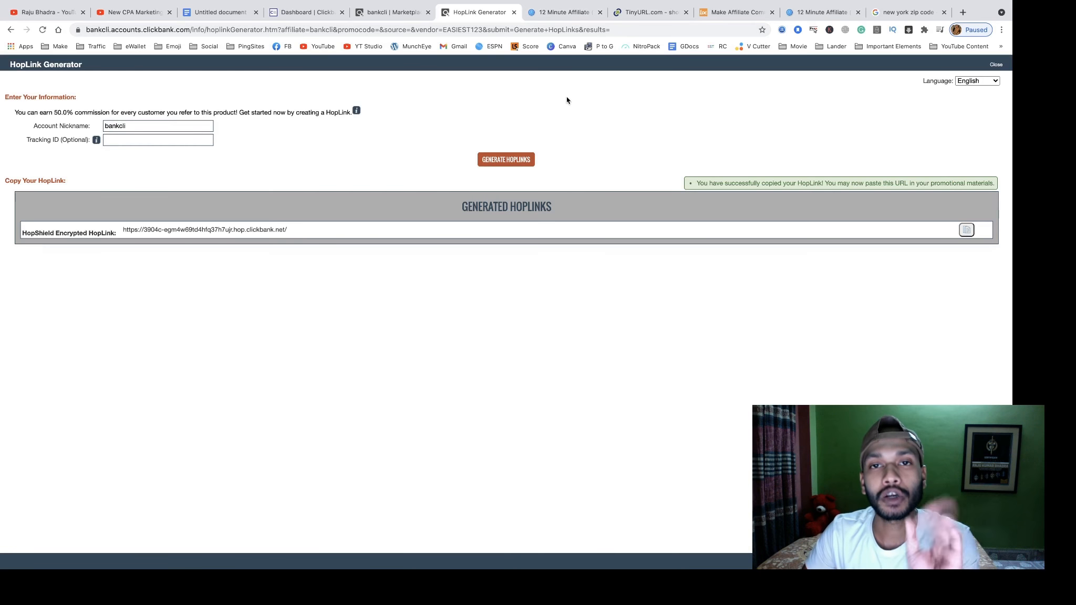
pyautogui.click(646, 13)
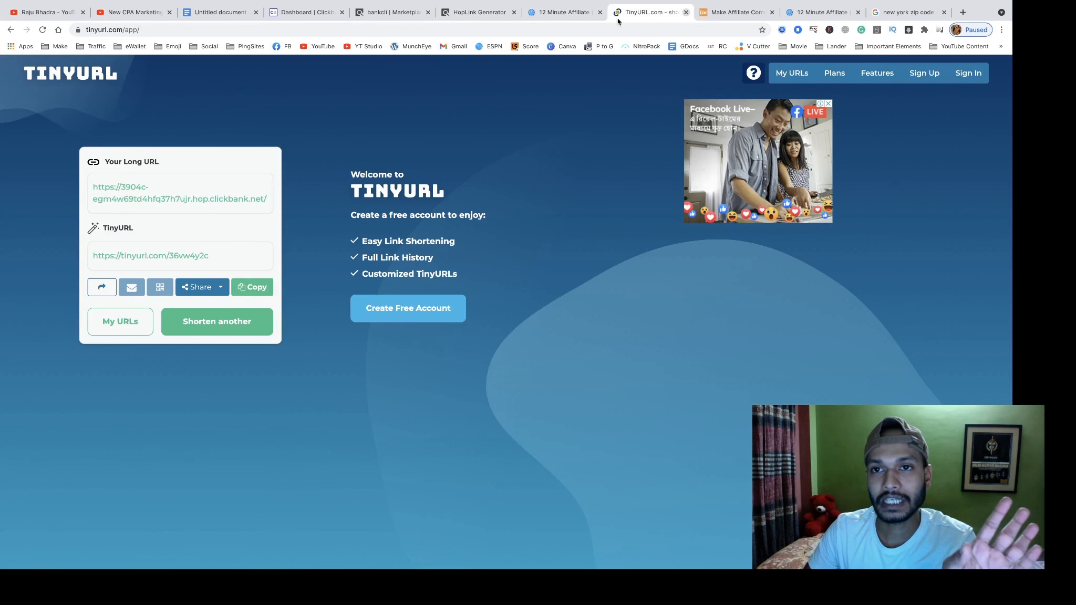
pyautogui.press('super+w')
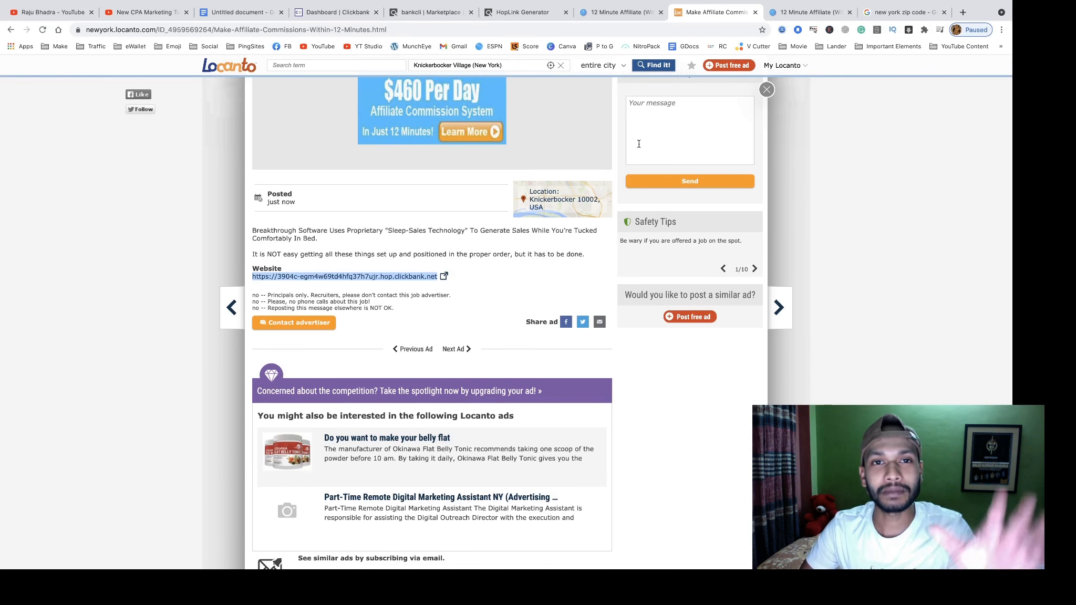
# - Review the posted Locanto ad's header, banner, description and website link, checking back on the generated HopLink
pyautogui.scroll(6, 631, 271)
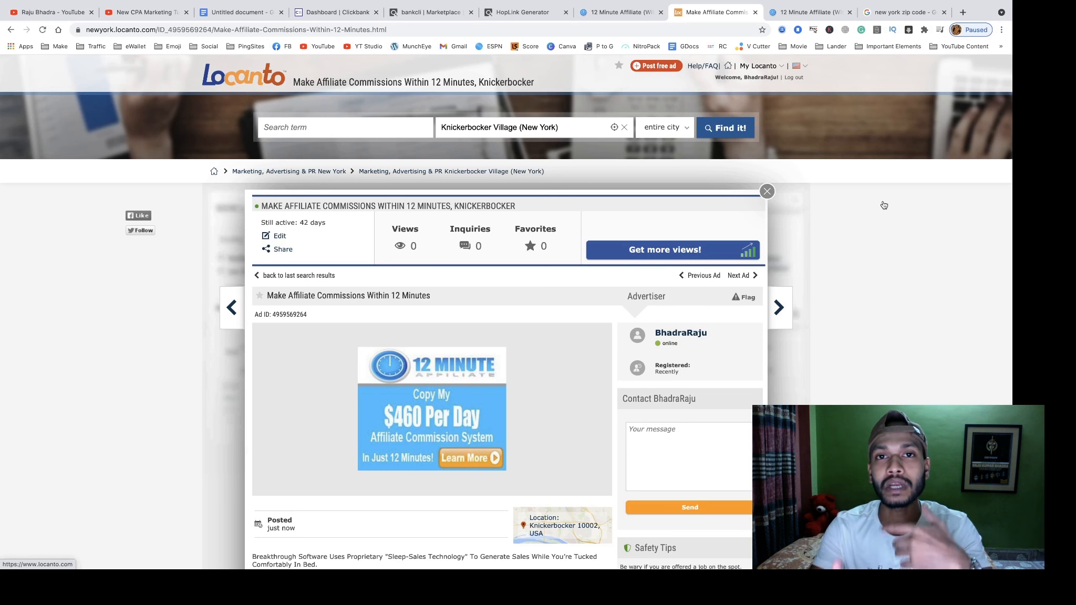
pyautogui.moveTo(807, 68)
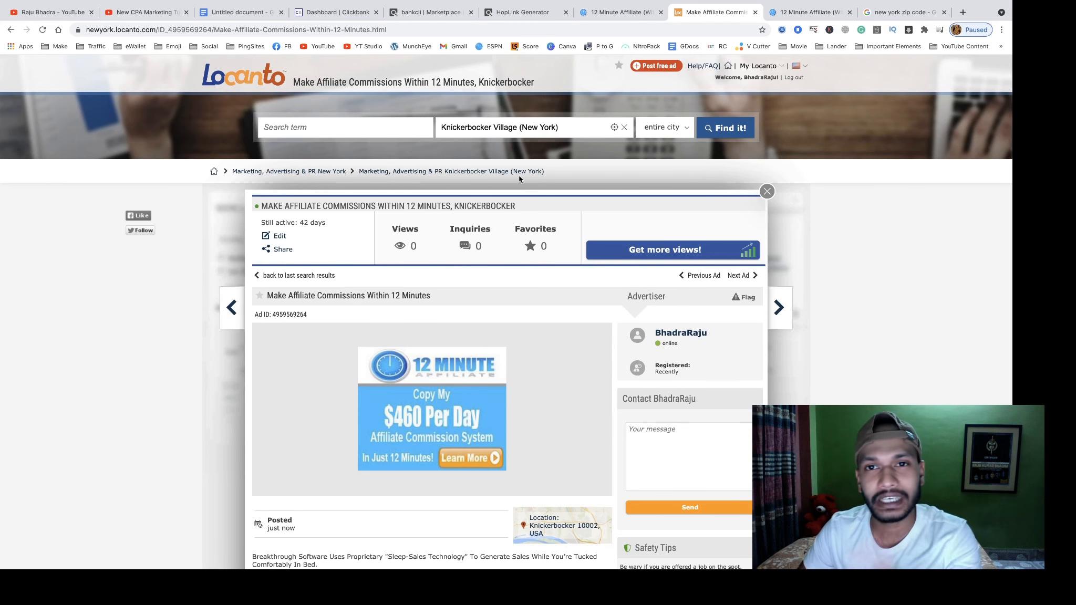
pyautogui.click(512, 12)
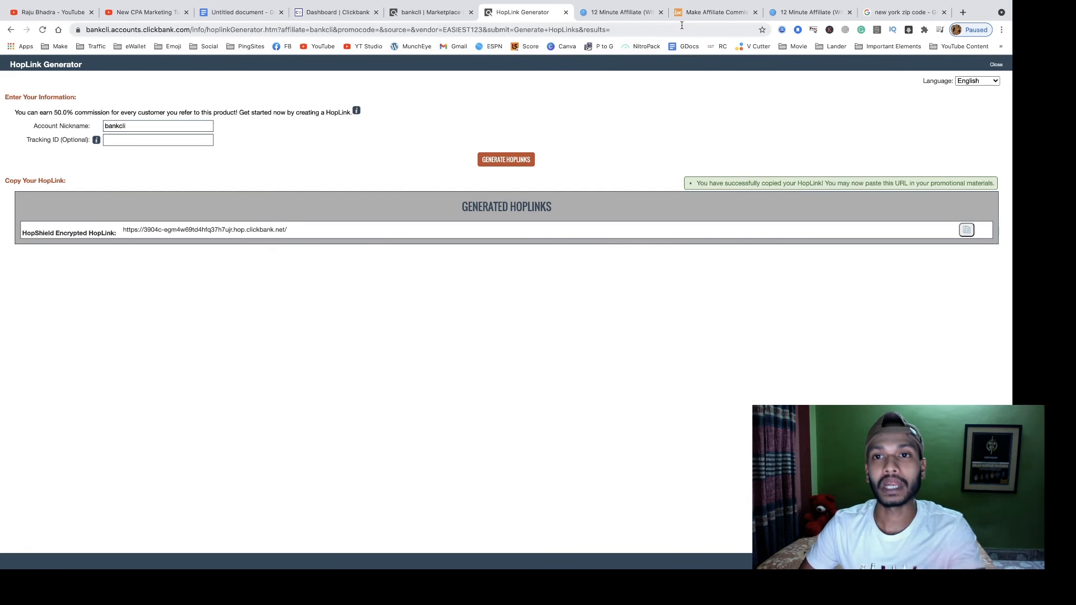
pyautogui.click(696, 14)
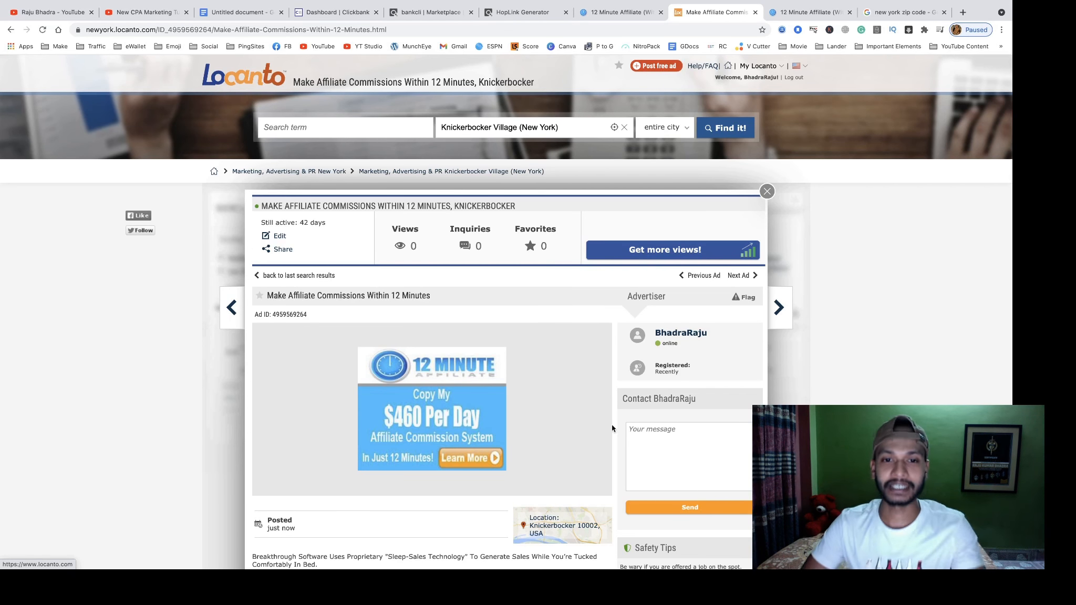
pyautogui.scroll(-3, 557, 407)
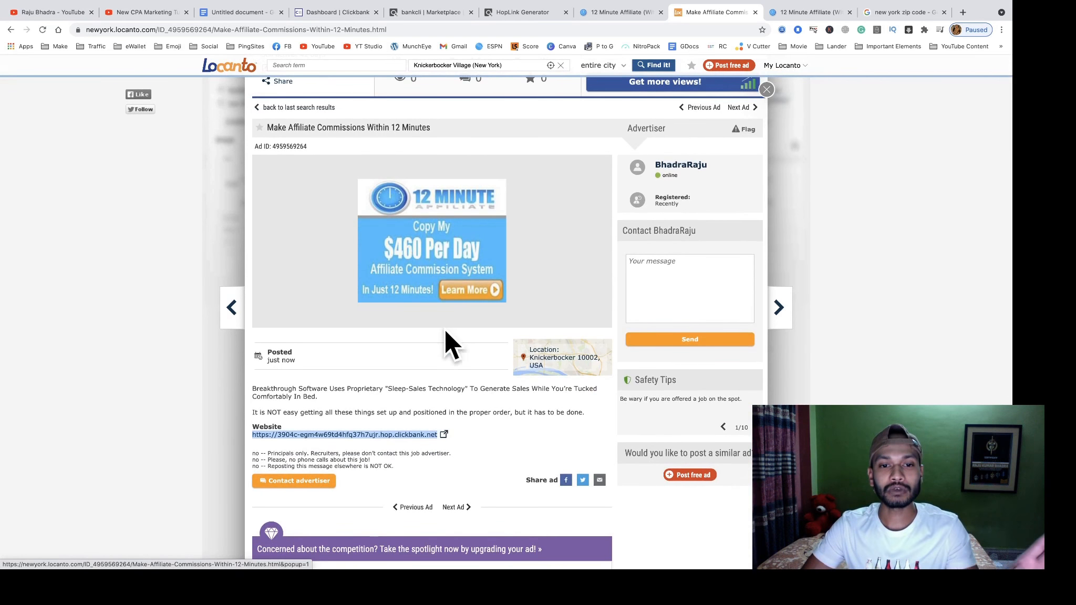
pyautogui.scroll(-4, 444, 329)
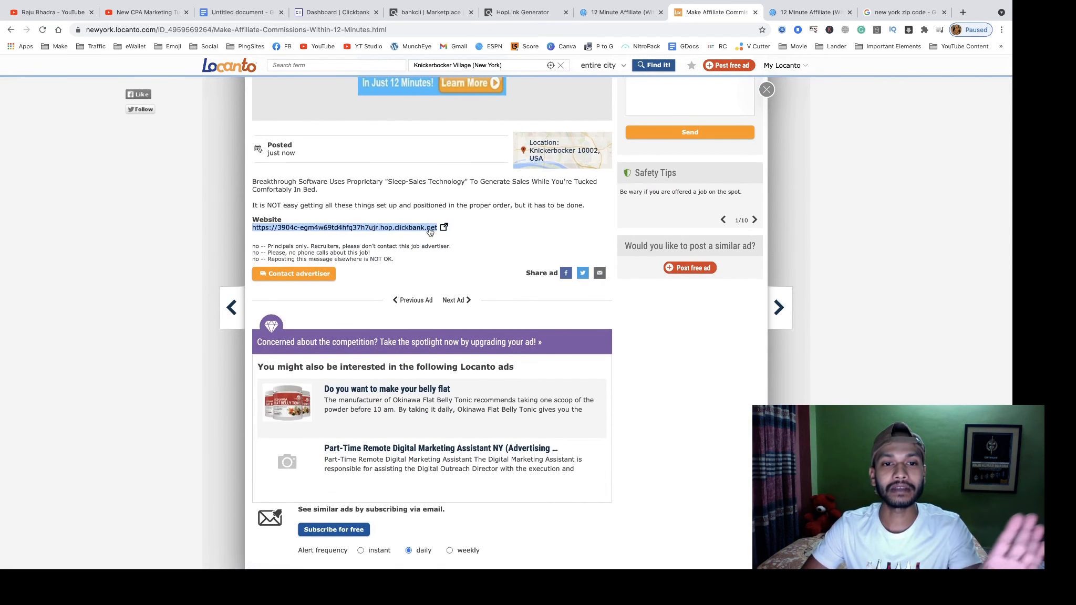
pyautogui.scroll(7, 572, 284)
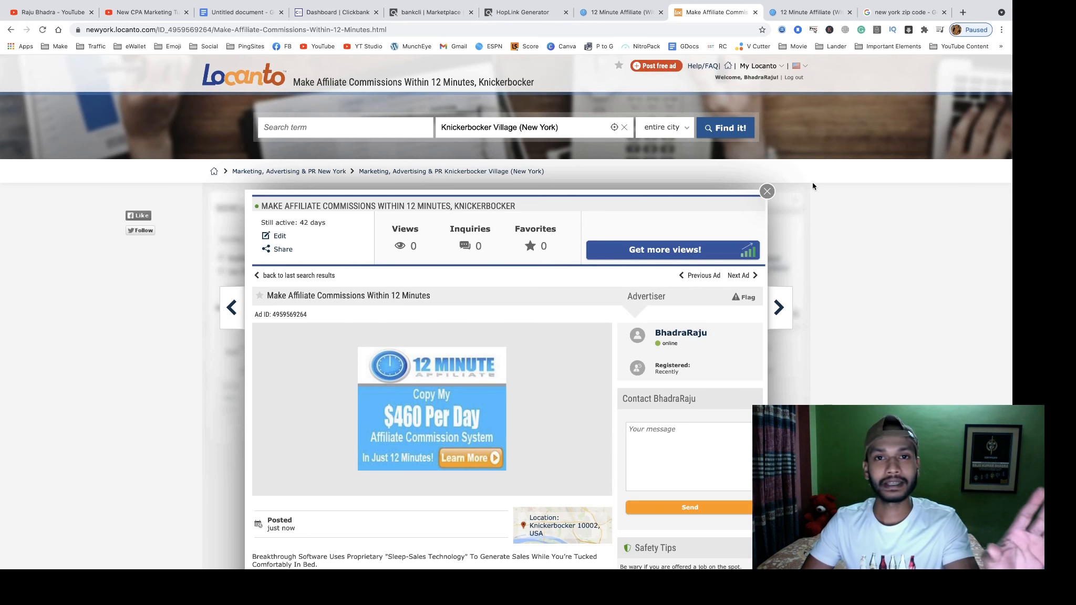
# - Return to the YouTube channel's home page and view its banner and featured video
pyautogui.click(45, 13)
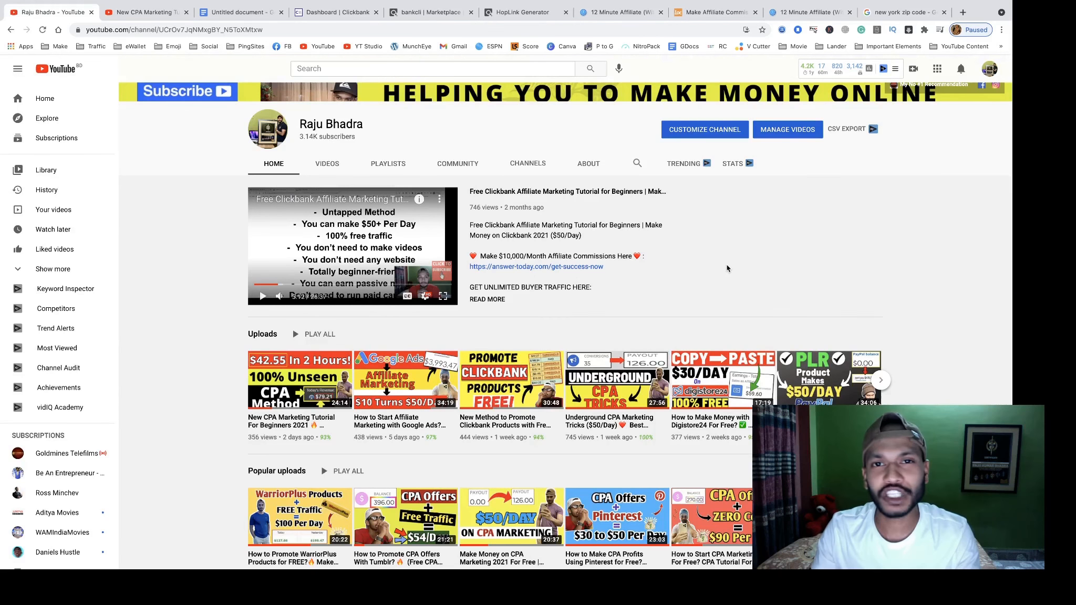
pyautogui.scroll(3, 726, 268)
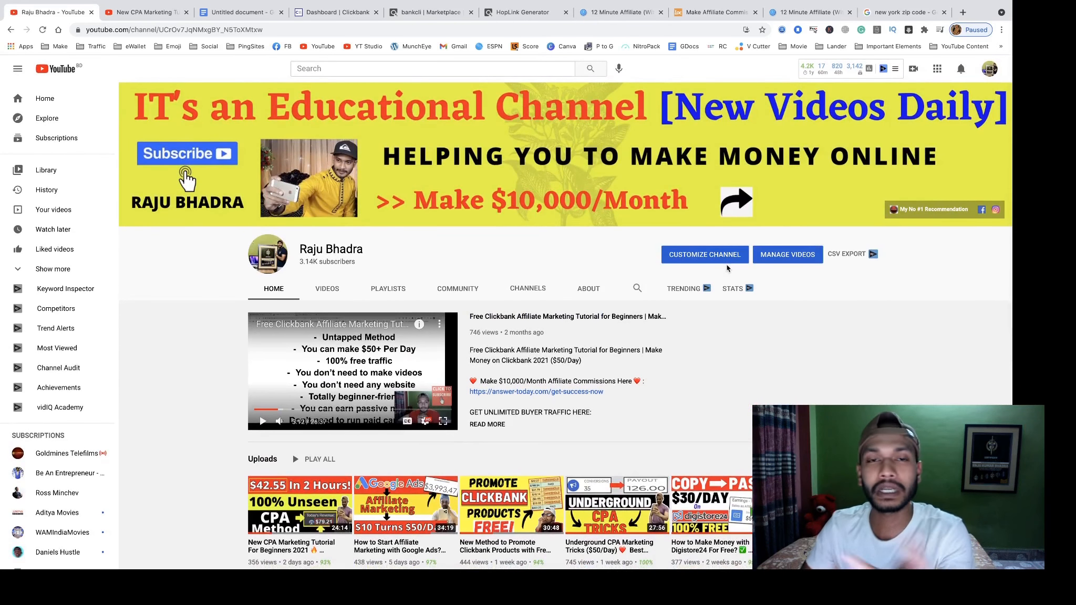